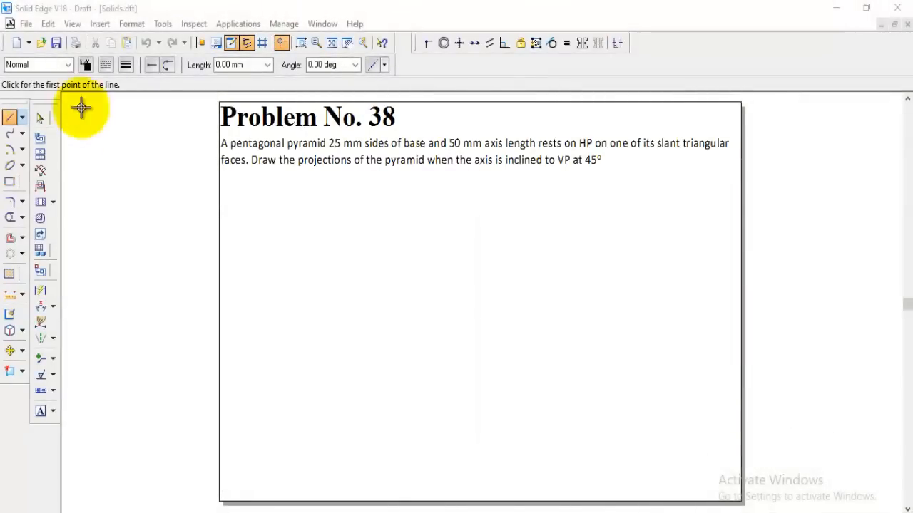
Draw a horizontal reference line across the middle of the sheet below the problem statement
{"action": "left_click", "coordinate": [236, 319]}
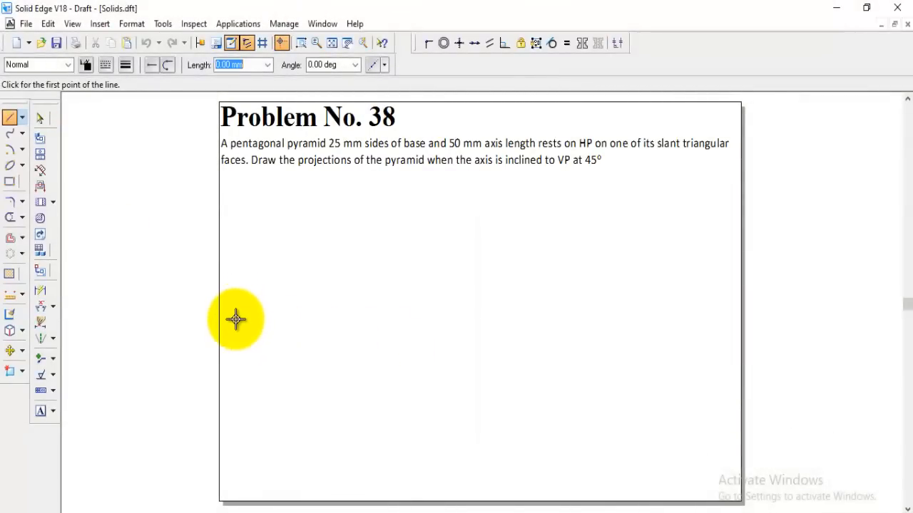
{"action": "left_click", "coordinate": [236, 319]}
{"action": "left_click", "coordinate": [724, 320]}
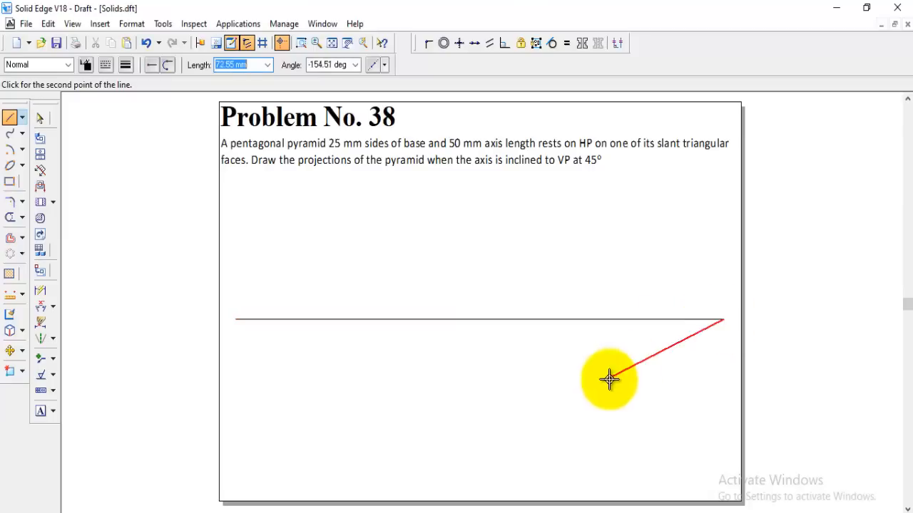
Label the reference line's ends X and Y, and mark VP above and HP below it near the X end
{"action": "left_click", "coordinate": [41, 412]}
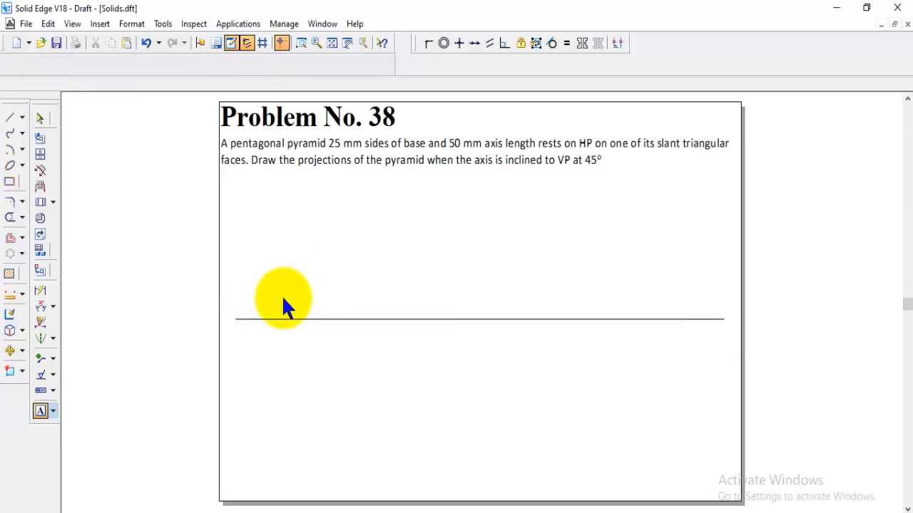
{"action": "left_click", "coordinate": [227, 323]}
{"action": "type", "text": "X"}
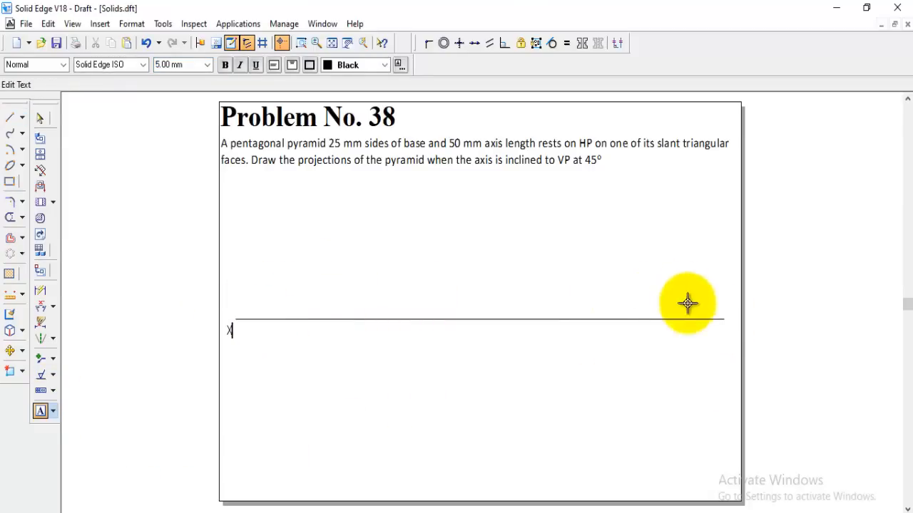
{"action": "left_click", "coordinate": [727, 322]}
{"action": "type", "text": "Y"}
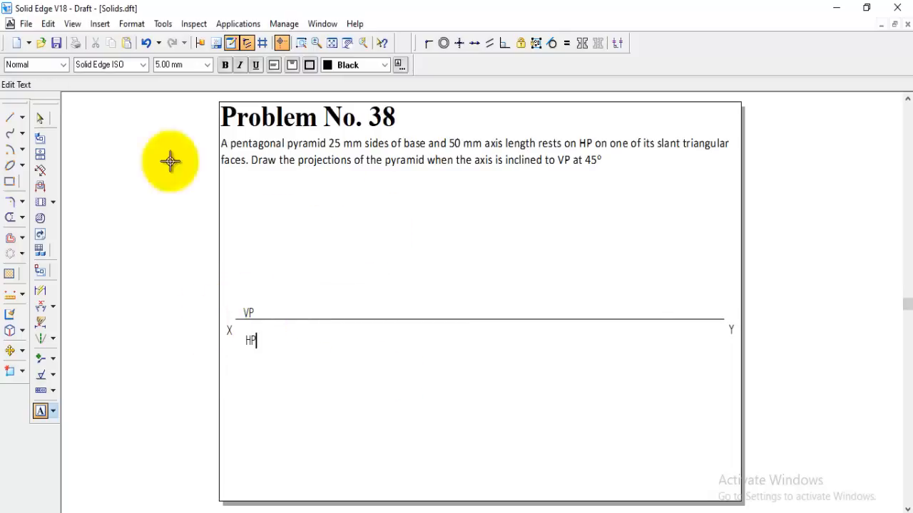
Set the active line style to Visible and run the nSidePolygon.exe macro
{"action": "left_click", "coordinate": [9, 119]}
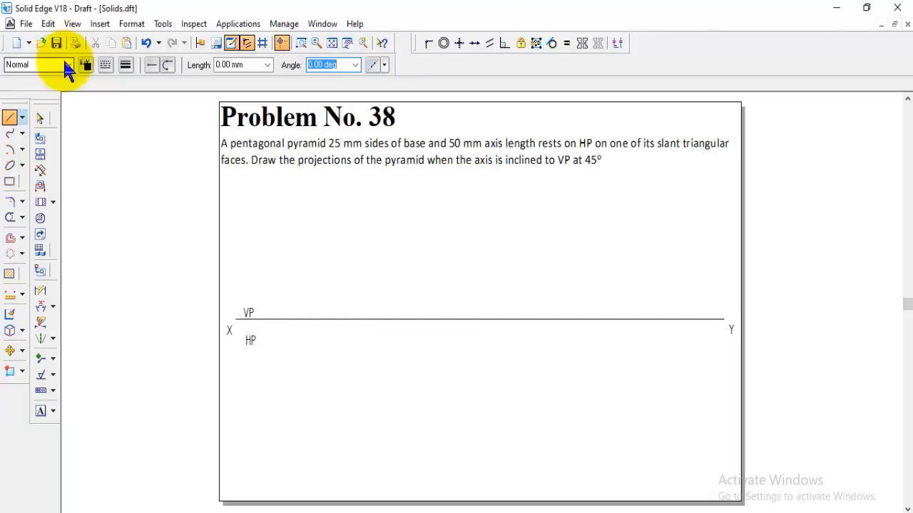
{"action": "left_click", "coordinate": [68, 65]}
{"action": "left_click", "coordinate": [22, 173]}
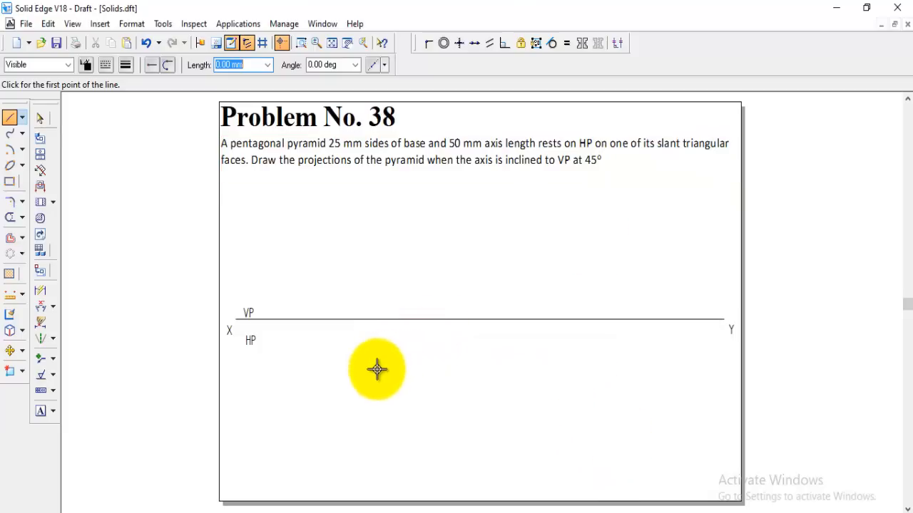
{"action": "left_click", "coordinate": [238, 24]}
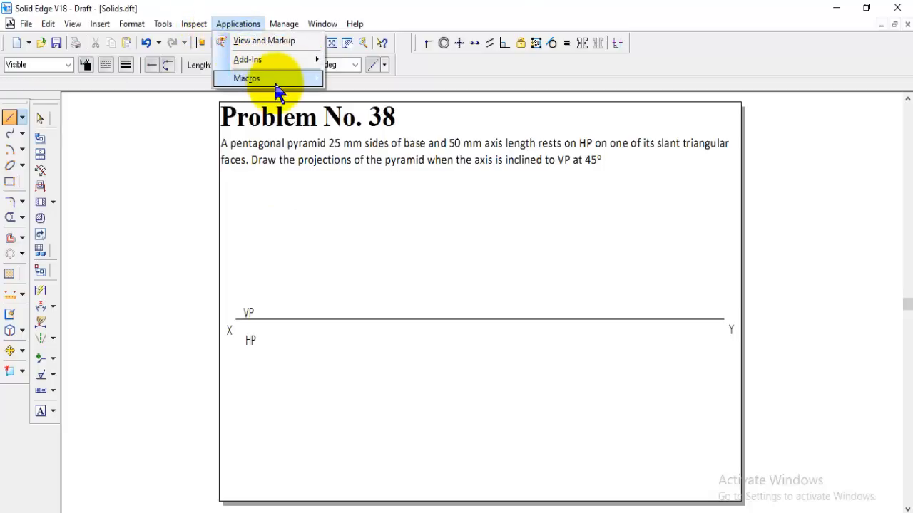
{"action": "mouse_move", "coordinate": [285, 80]}
{"action": "left_click", "coordinate": [347, 78]}
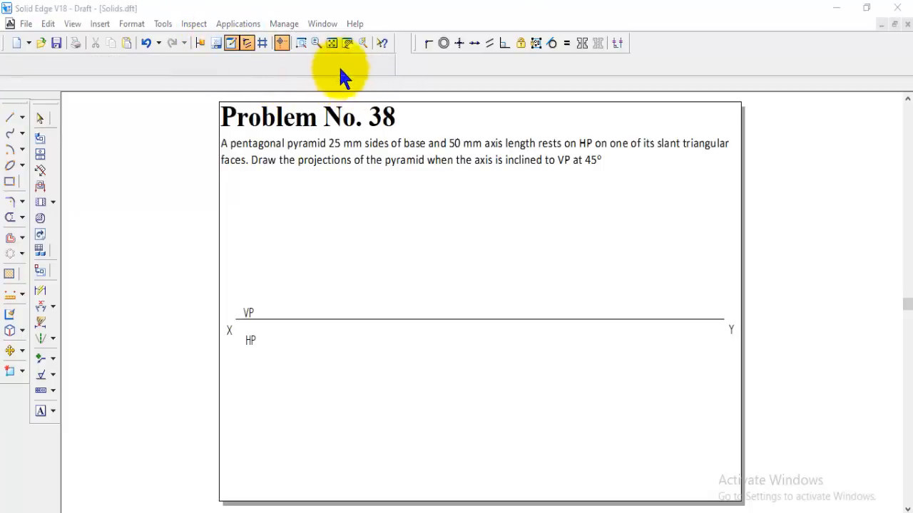
{"action": "scroll", "coordinate": [399, 267], "scroll_direction": "down", "scroll_amount": 1}
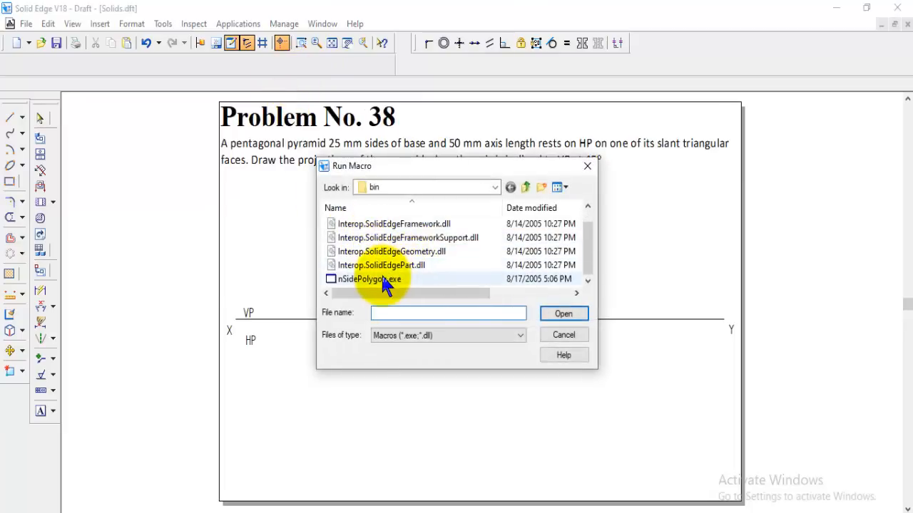
{"action": "left_click", "coordinate": [384, 278]}
{"action": "left_click", "coordinate": [564, 314]}
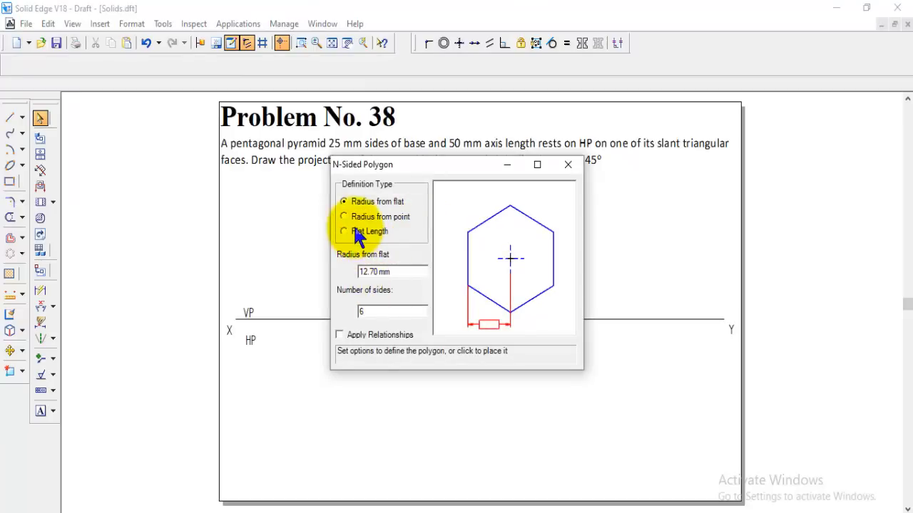
Define a polygon by flat length 25 with 5 sides and place it below the reference line near HP
{"action": "left_click", "coordinate": [352, 233]}
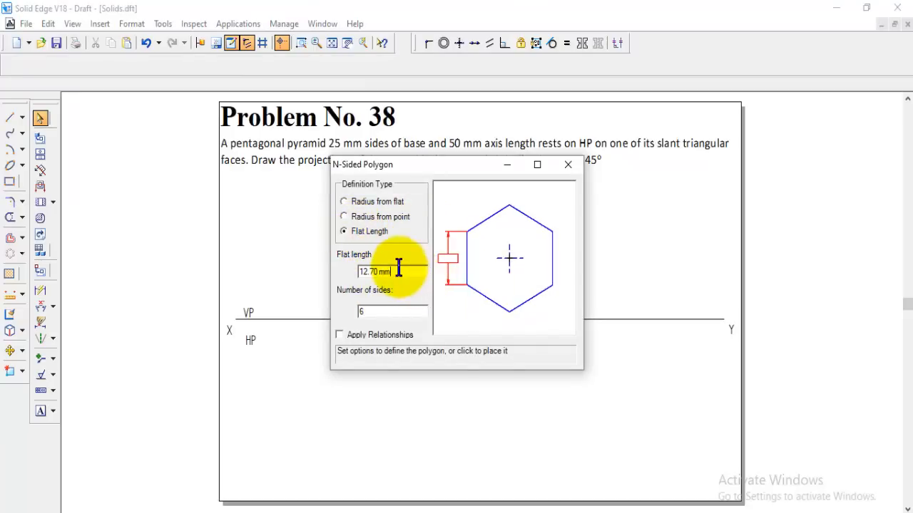
{"action": "left_click_drag", "start_coordinate": [399, 271], "coordinate": [349, 281]}
{"action": "type", "text": "25"}
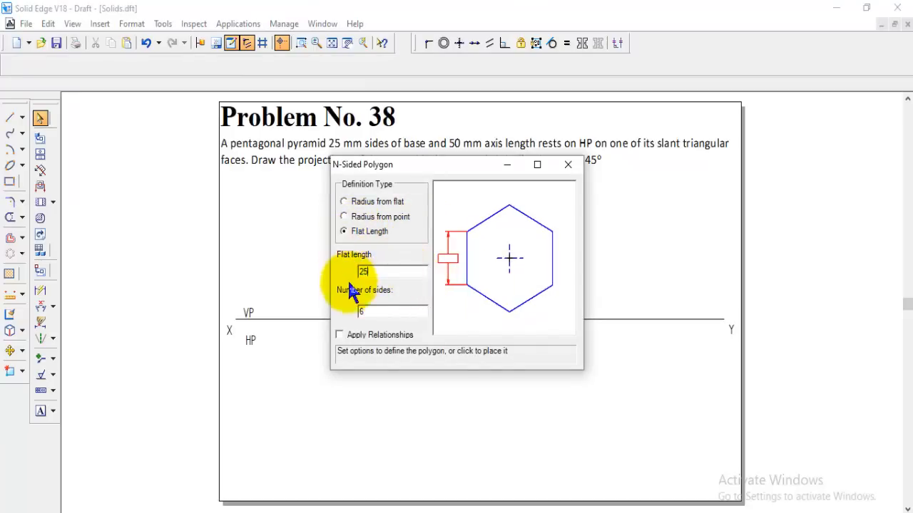
{"action": "left_click_drag", "start_coordinate": [366, 314], "coordinate": [339, 327]}
{"action": "type", "text": "5"}
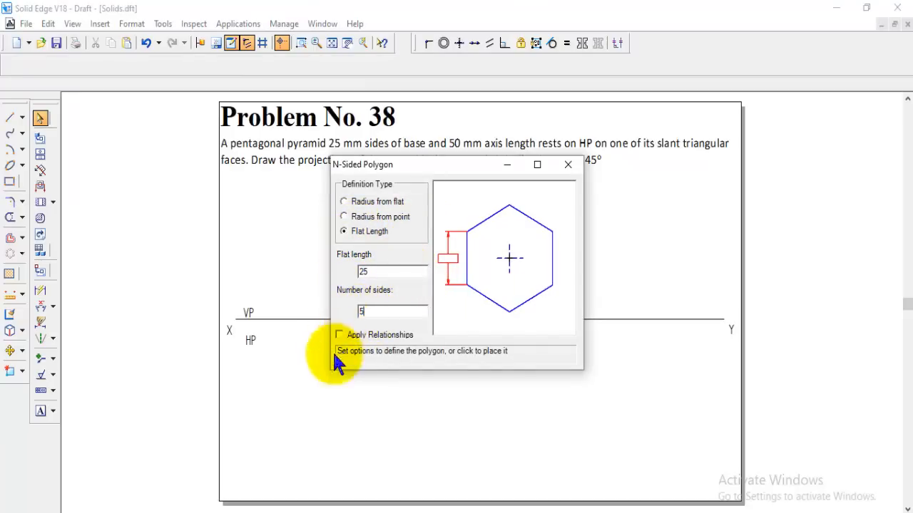
{"action": "left_click", "coordinate": [321, 401]}
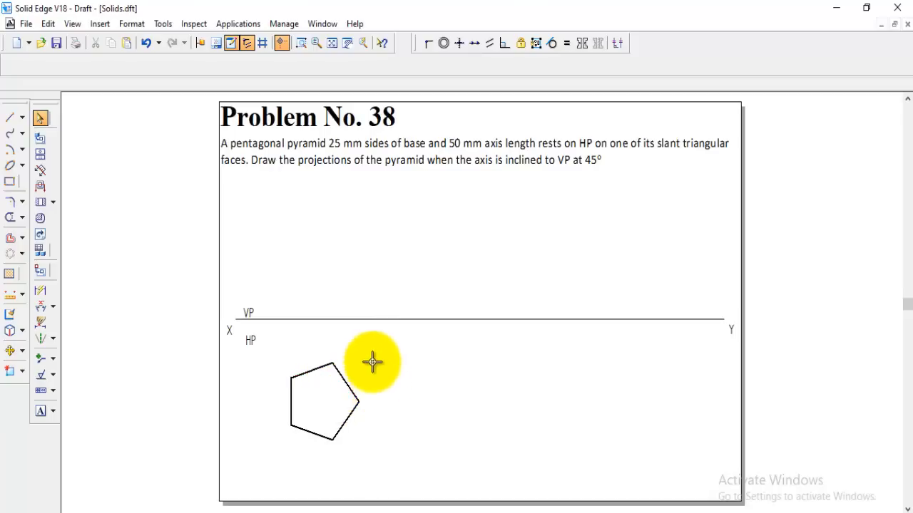
Rotate the pentagon 36 degrees about its rightmost vertex so that its adjacent upper side becomes vertical
{"action": "left_click", "coordinate": [23, 353]}
{"action": "left_click", "coordinate": [51, 368]}
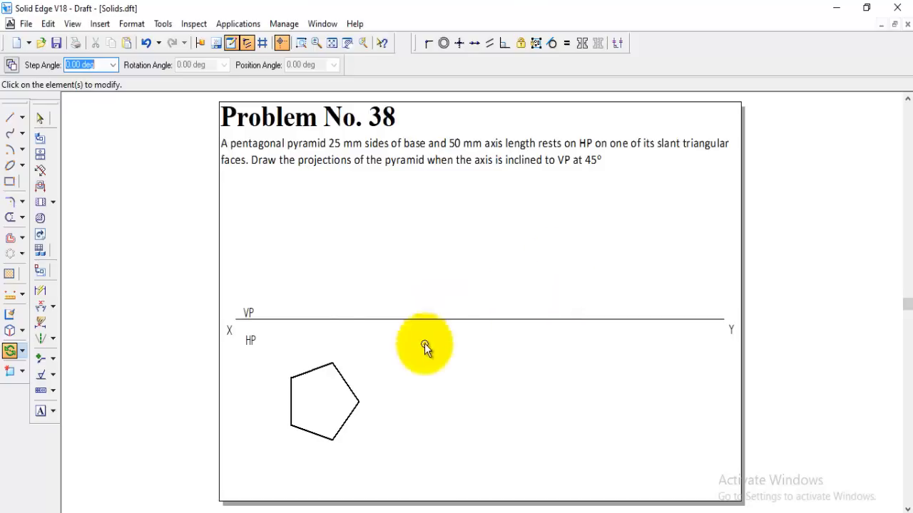
{"action": "left_click_drag", "start_coordinate": [281, 351], "coordinate": [379, 449]}
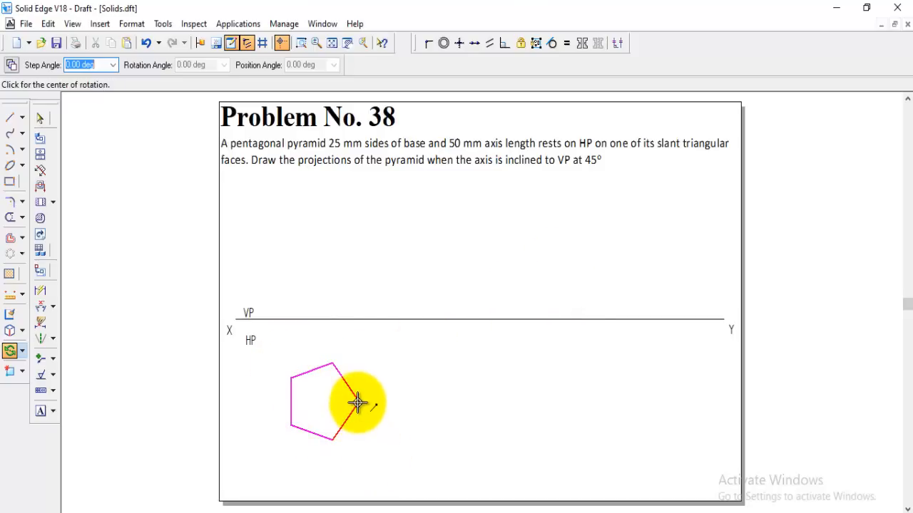
{"action": "left_click", "coordinate": [357, 404]}
{"action": "left_click", "coordinate": [333, 365]}
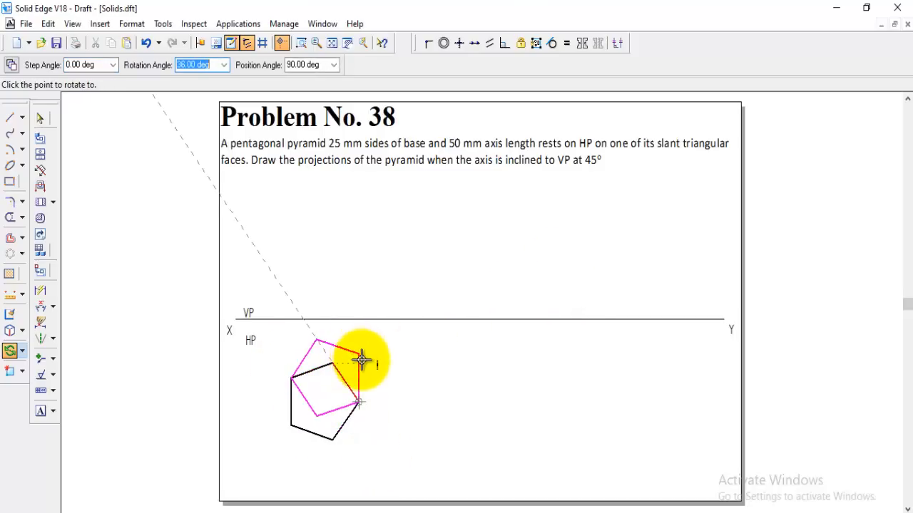
{"action": "left_click", "coordinate": [362, 360]}
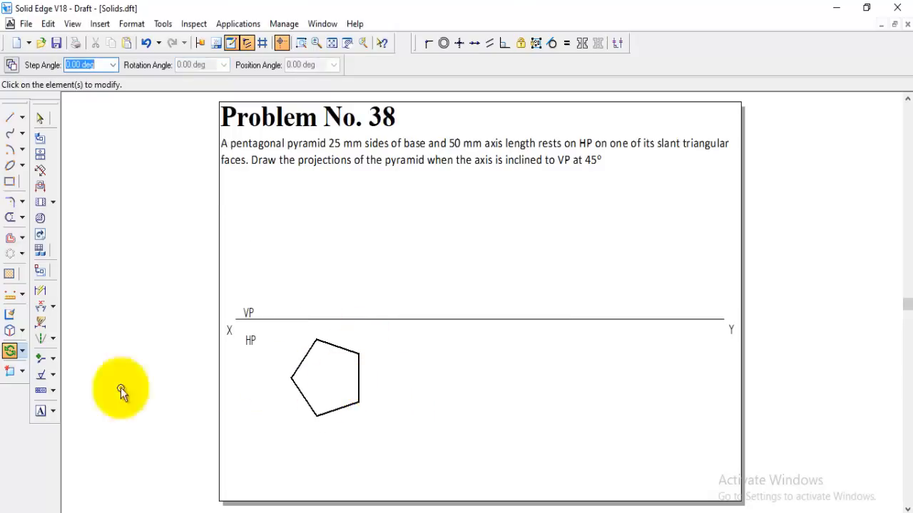
Move the whole pentagon a short distance horizontally towards the X end of the reference line
{"action": "left_click", "coordinate": [22, 357]}
{"action": "left_click", "coordinate": [53, 353]}
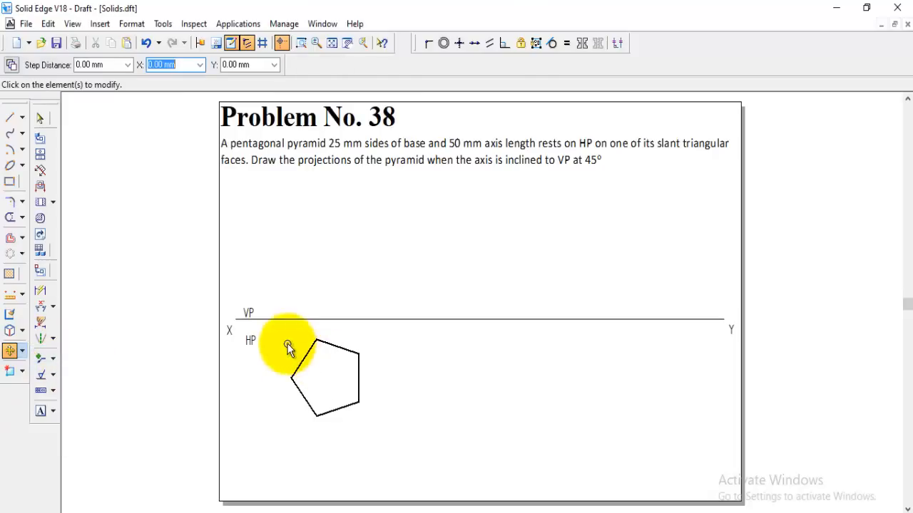
{"action": "left_click_drag", "start_coordinate": [278, 344], "coordinate": [385, 440]}
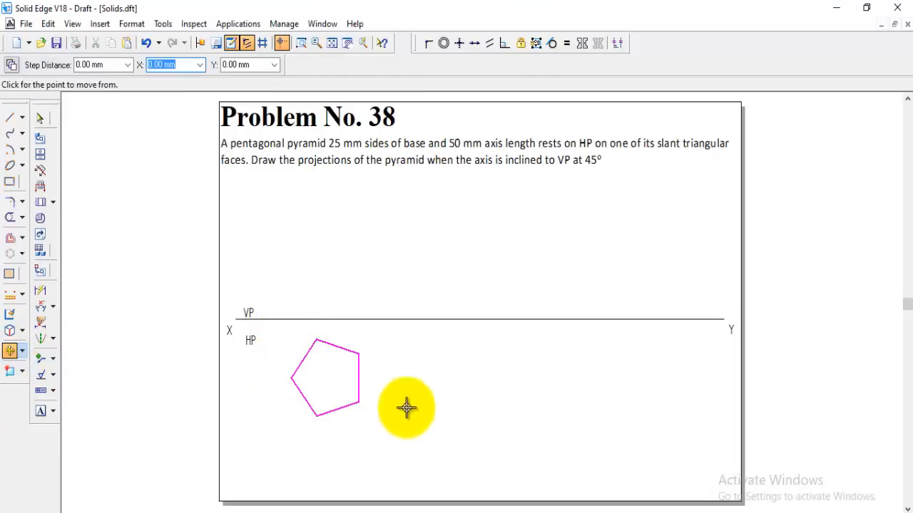
{"action": "left_click", "coordinate": [345, 379]}
{"action": "left_click", "coordinate": [322, 381]}
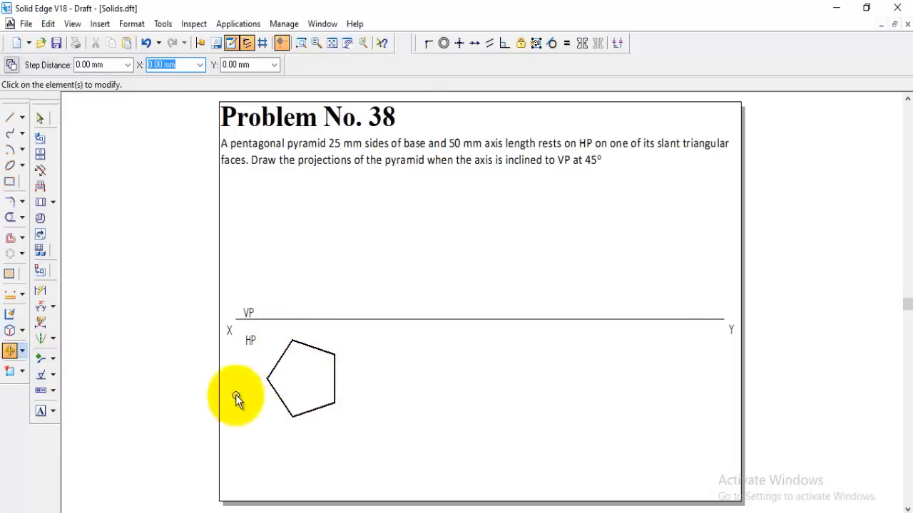
Draw lines in the Visible style from the pentagon's leftmost and upper-right vertices to the midpoints of their opposite sides
{"action": "left_click", "coordinate": [10, 133]}
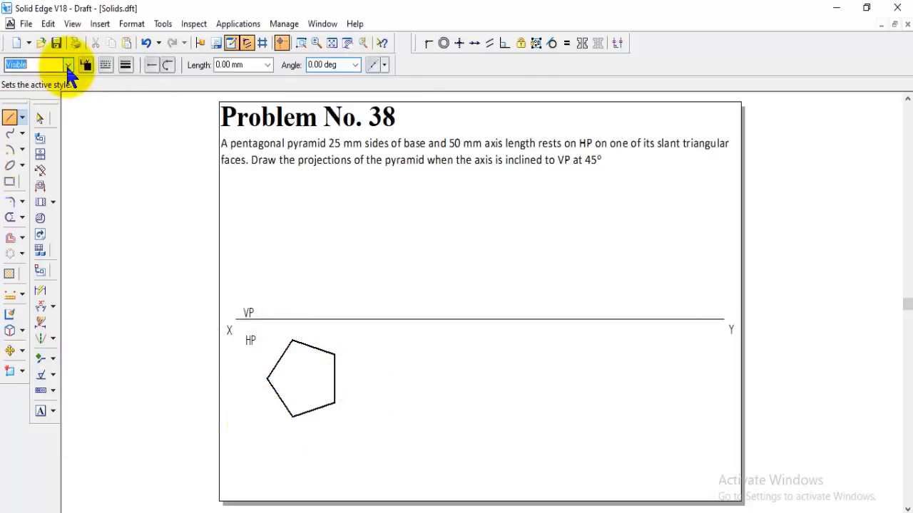
{"action": "left_click", "coordinate": [67, 64]}
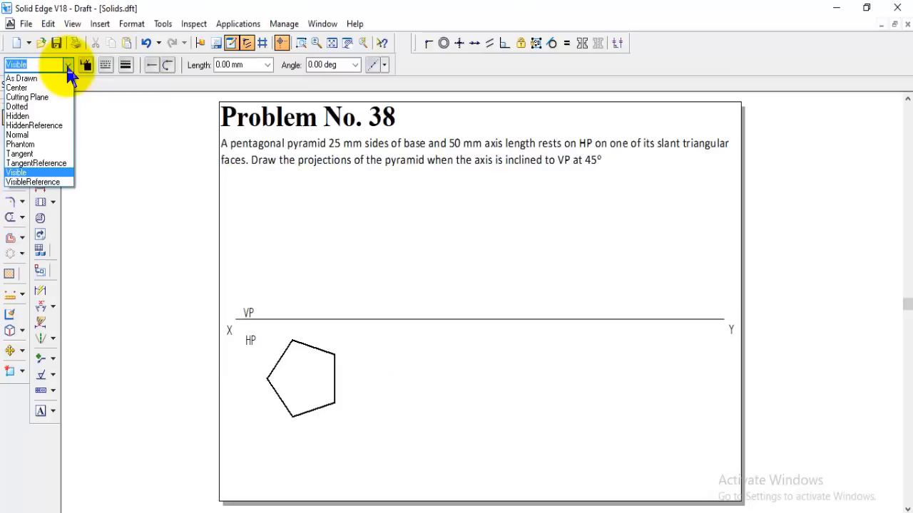
{"action": "left_click", "coordinate": [23, 133]}
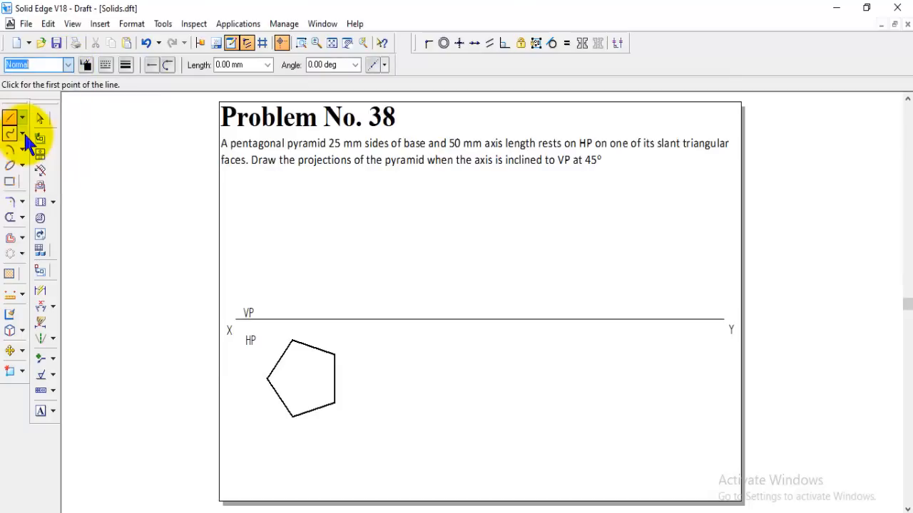
{"action": "left_click", "coordinate": [68, 65]}
{"action": "left_click", "coordinate": [16, 172]}
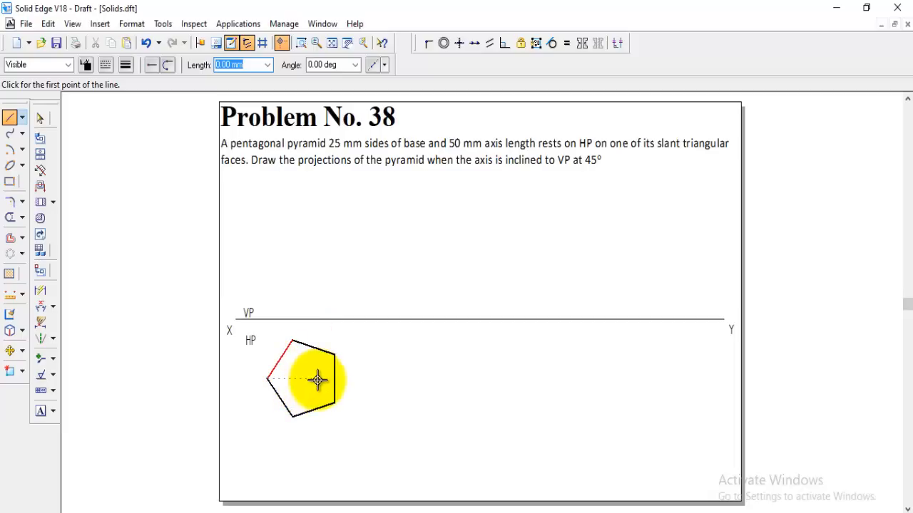
{"action": "left_click", "coordinate": [268, 379]}
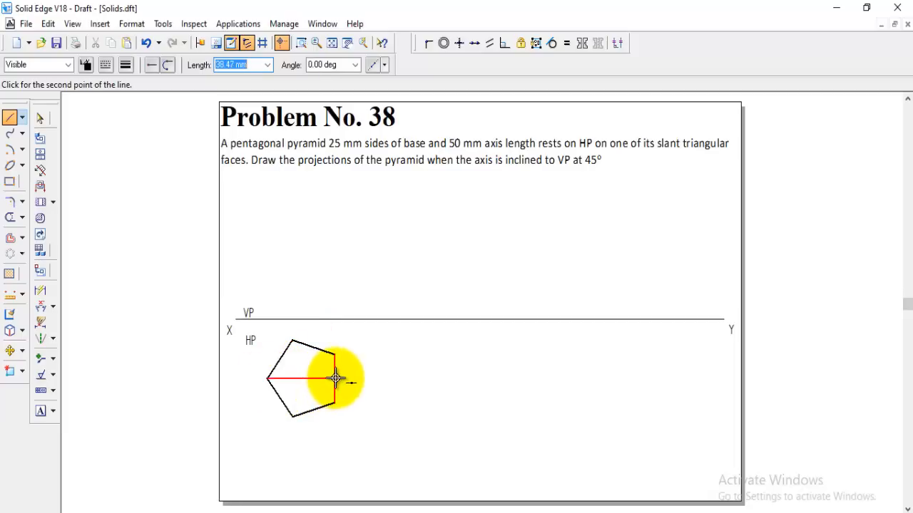
{"action": "left_click", "coordinate": [334, 379]}
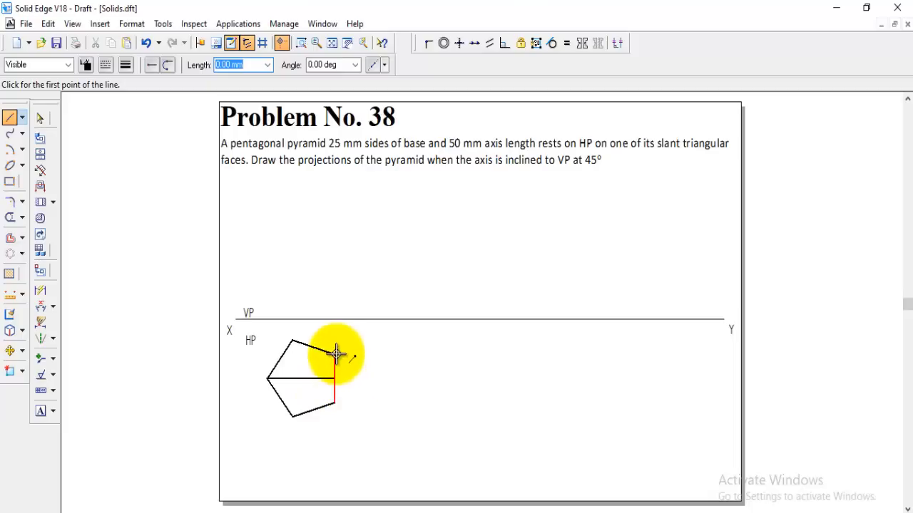
{"action": "left_click", "coordinate": [335, 354]}
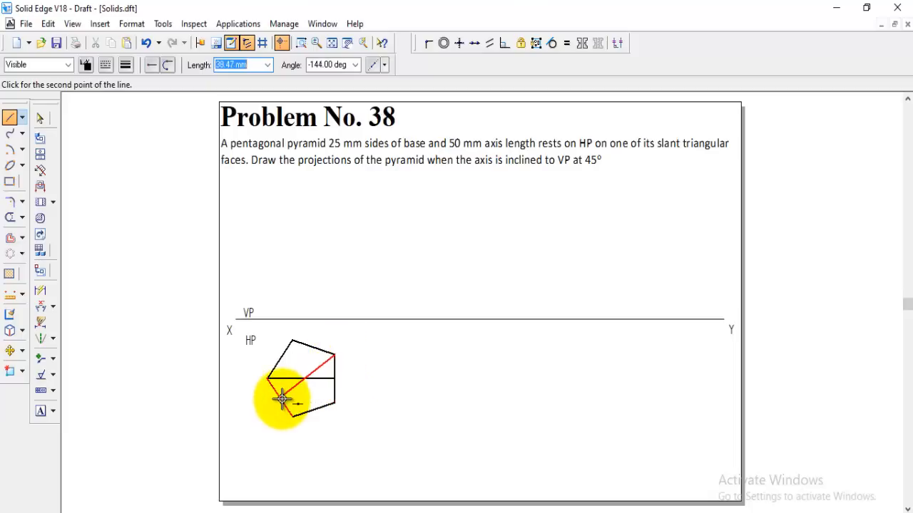
{"action": "left_click", "coordinate": [282, 398]}
Trim both lines inside the pentagon beyond their intersection, leaving only the vertex-to-centre portions
{"action": "left_click", "coordinate": [10, 218]}
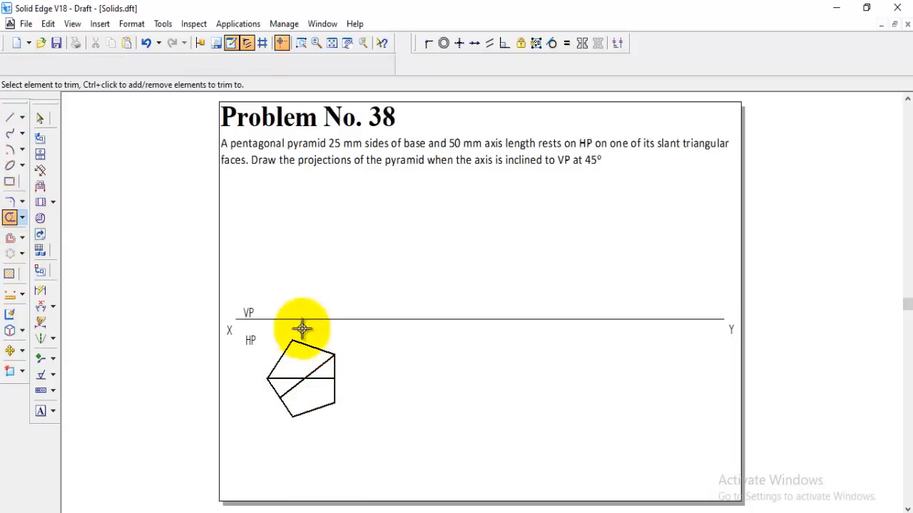
{"action": "left_click", "coordinate": [318, 378]}
{"action": "left_click", "coordinate": [298, 385]}
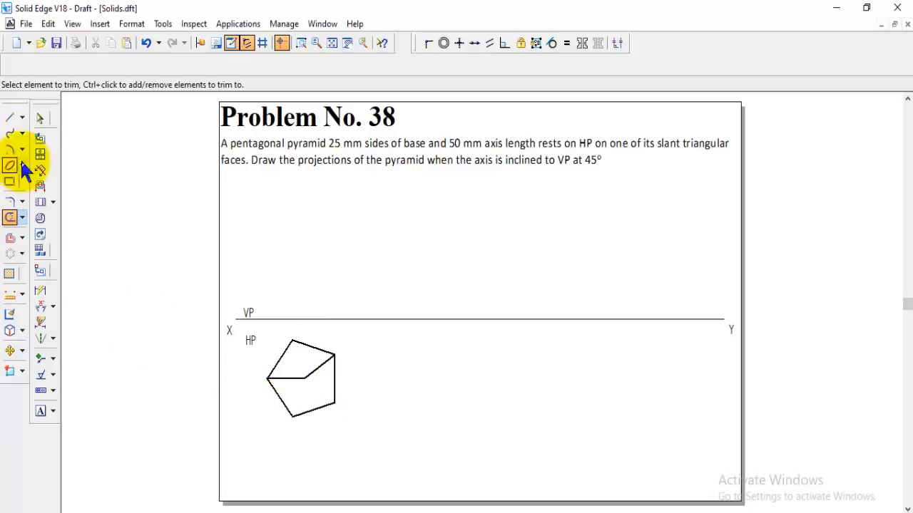
Draw Visible-style lines from the pentagon's three remaining vertices (upper, lower and lower-right) to its centre
{"action": "left_click", "coordinate": [10, 118]}
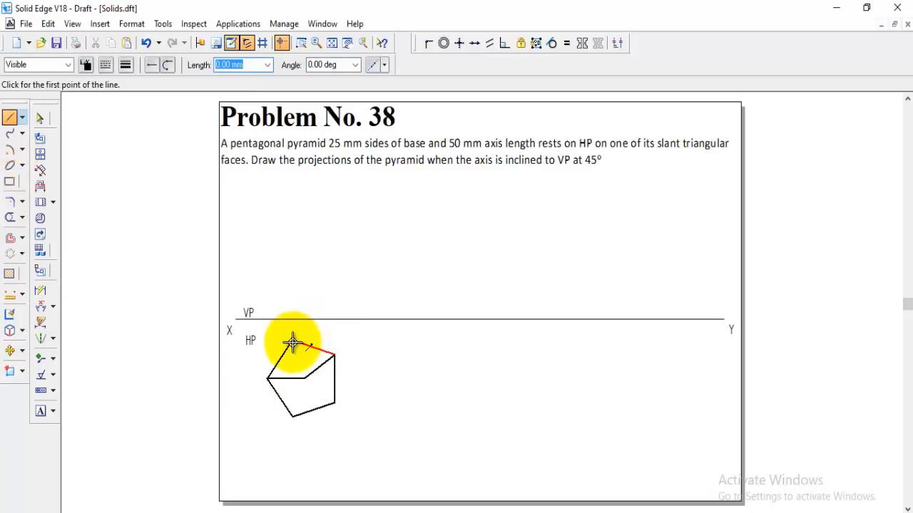
{"action": "left_click", "coordinate": [292, 342]}
{"action": "left_click", "coordinate": [305, 379]}
{"action": "right_click", "coordinate": [362, 381]}
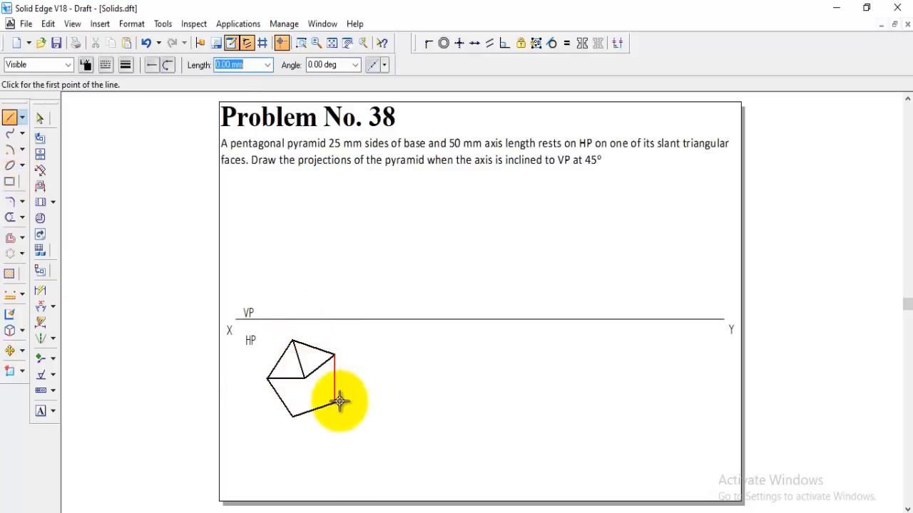
{"action": "left_click", "coordinate": [335, 403]}
{"action": "left_click", "coordinate": [305, 379]}
{"action": "right_click", "coordinate": [369, 383]}
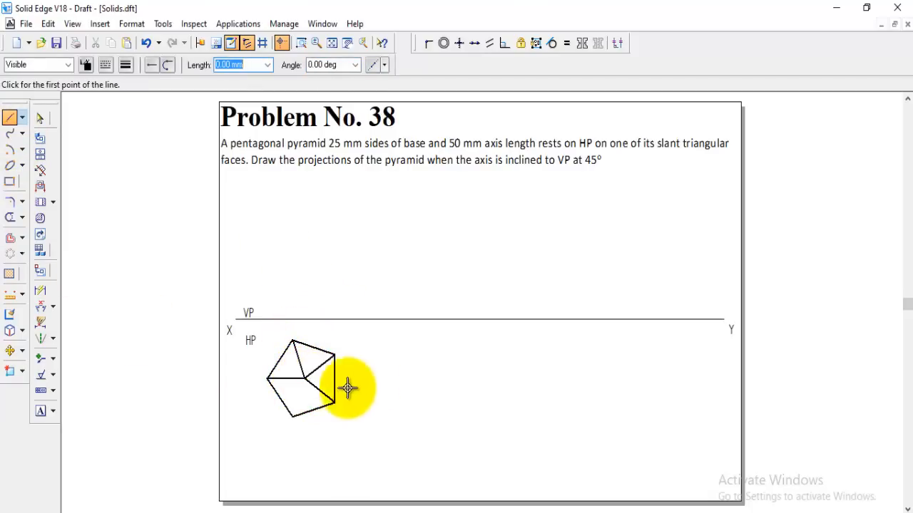
{"action": "left_click", "coordinate": [292, 417]}
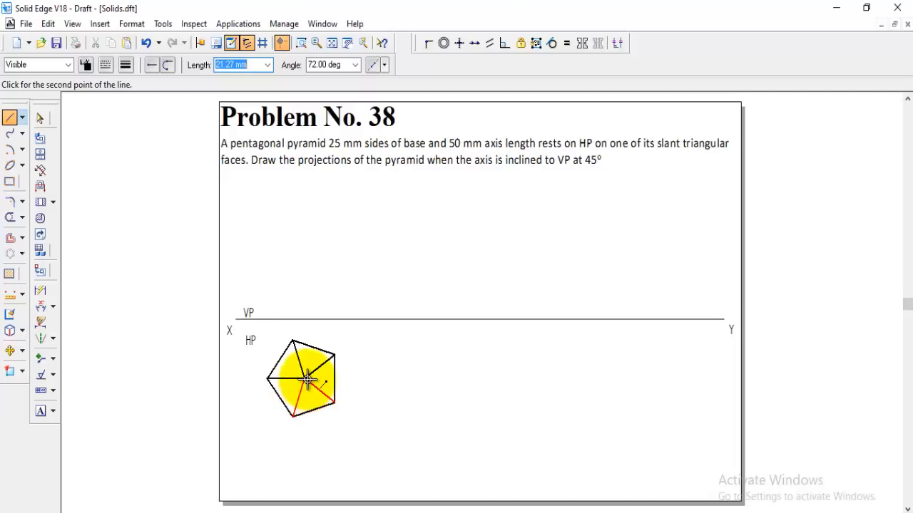
{"action": "left_click", "coordinate": [306, 379]}
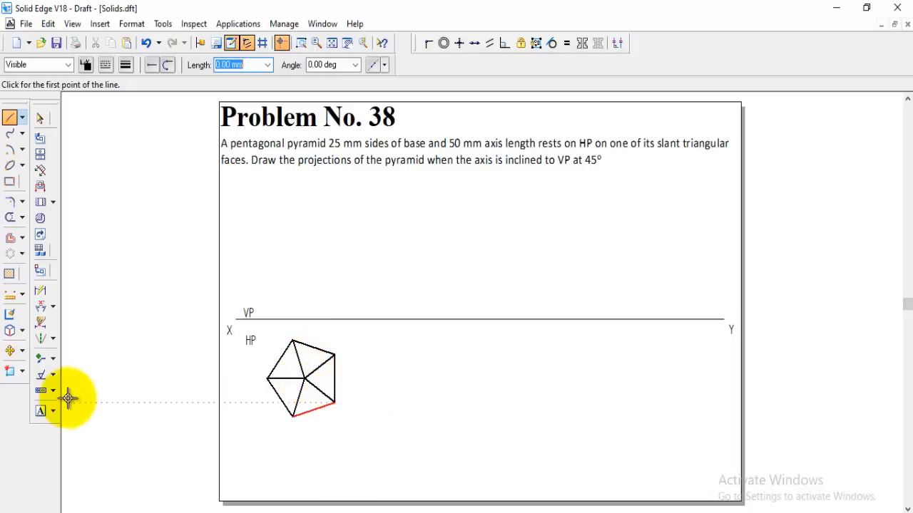
Label the pentagon's vertices a, b, c, d and e from the leftmost one, and label its centre o(o,)
{"action": "left_click", "coordinate": [43, 411]}
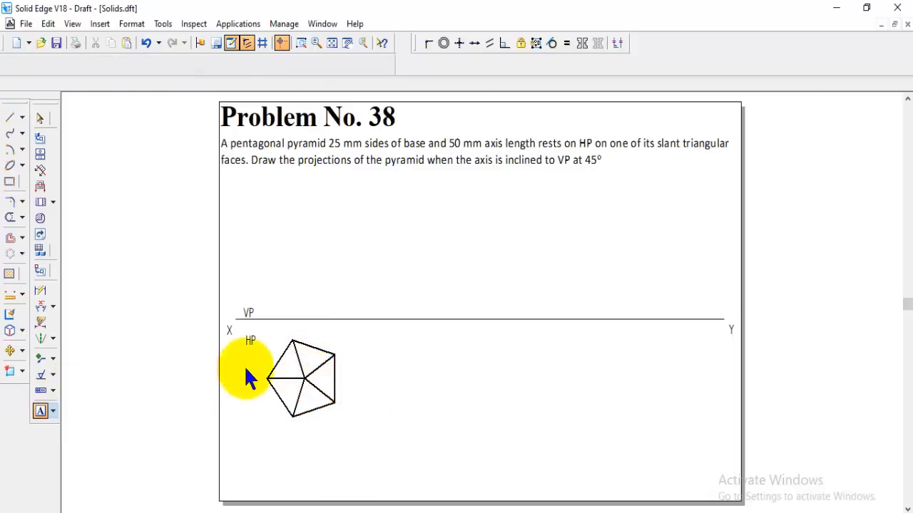
{"action": "type", "text": "d"}
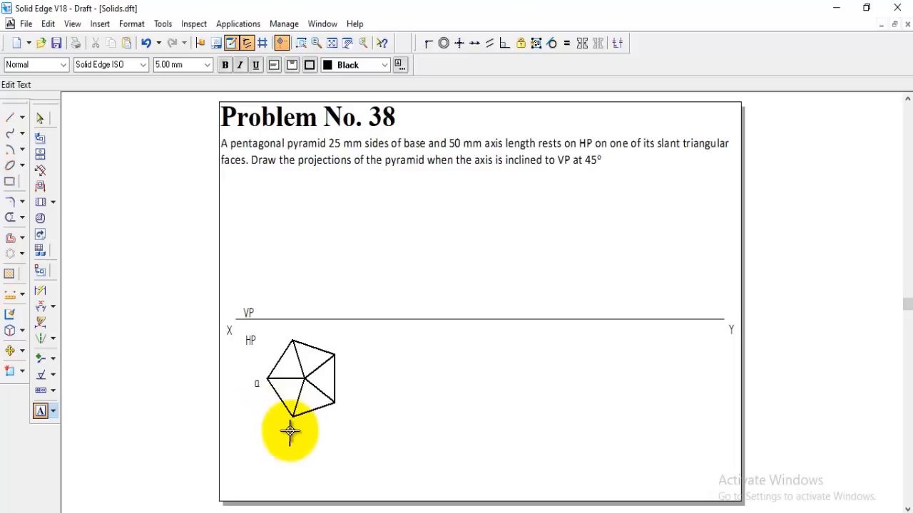
{"action": "left_click", "coordinate": [290, 432]}
{"action": "type", "text": "b"}
{"action": "left_click", "coordinate": [348, 410]}
{"action": "type", "text": "c"}
{"action": "left_click", "coordinate": [347, 341]}
{"action": "type", "text": "d"}
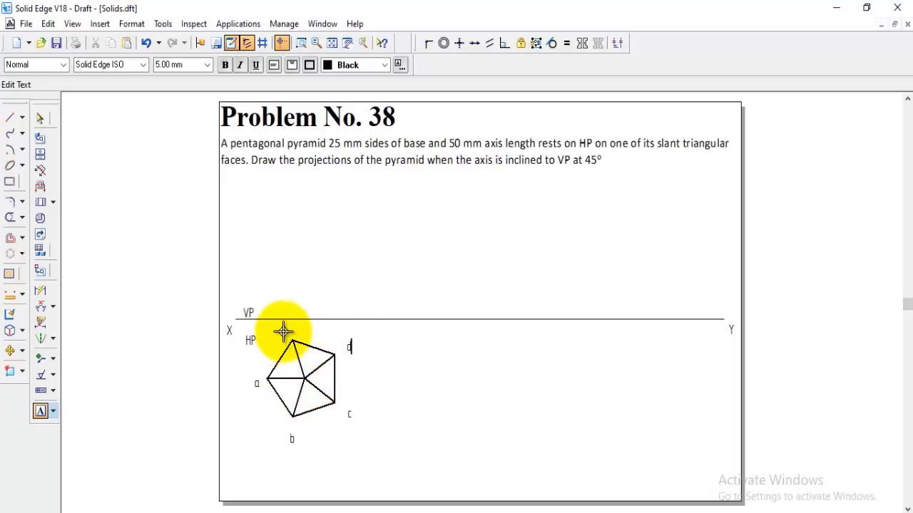
{"action": "type", "text": "e"}
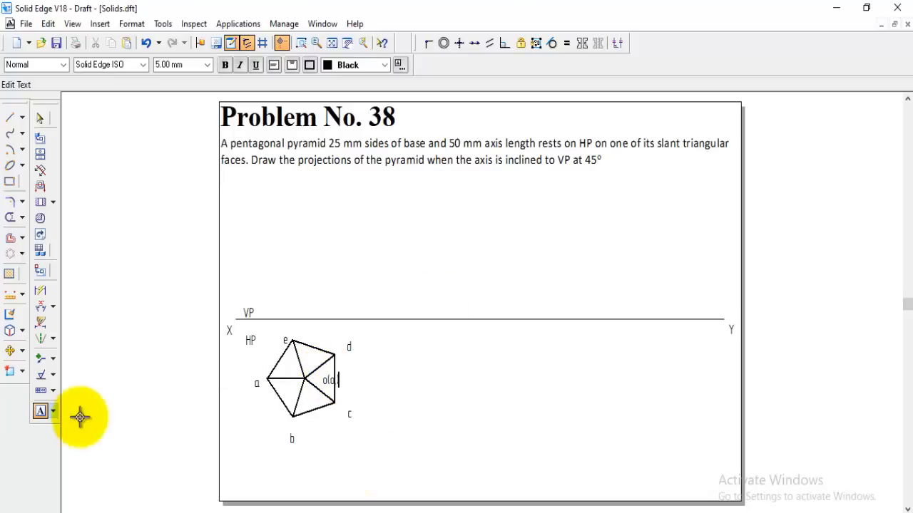
Draw vertical projectors in the Normal style from vertices a and b up to the XY reference line
{"action": "left_click", "coordinate": [11, 118]}
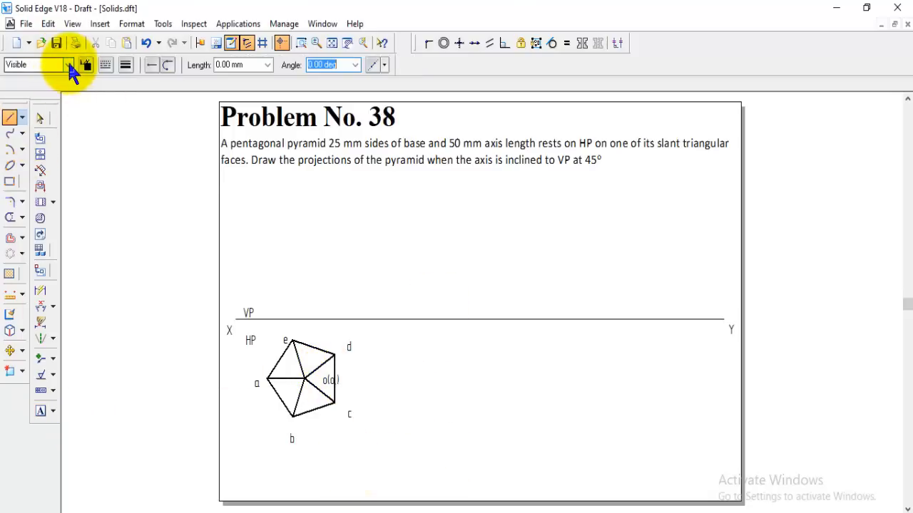
{"action": "left_click", "coordinate": [69, 65]}
{"action": "left_click", "coordinate": [41, 139]}
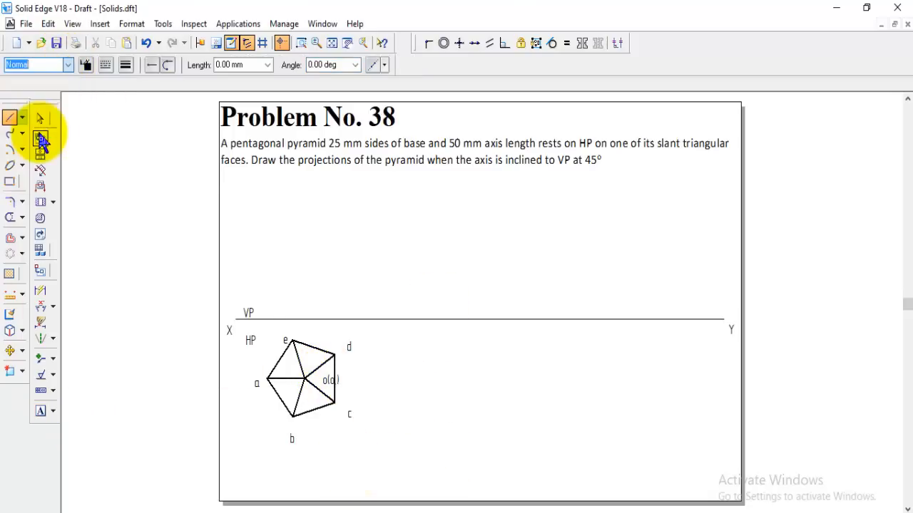
{"action": "left_click", "coordinate": [268, 378]}
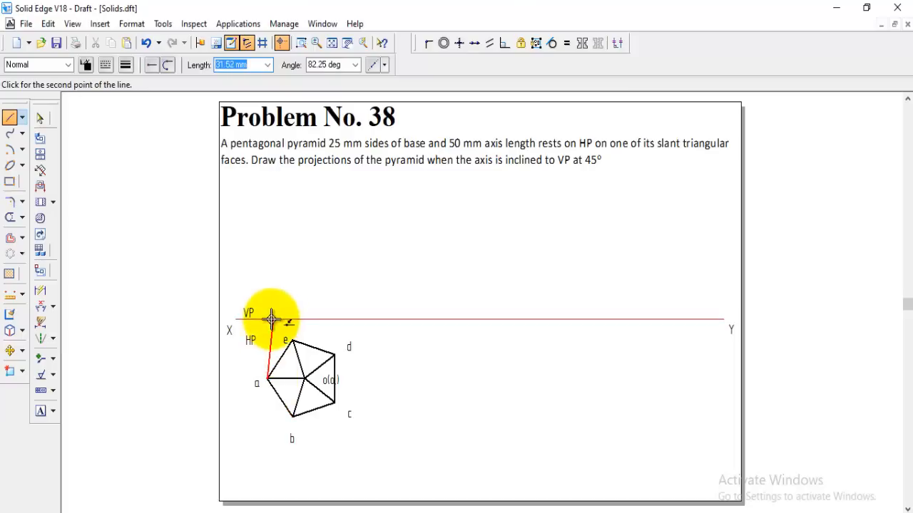
{"action": "left_click", "coordinate": [269, 319]}
{"action": "left_click", "coordinate": [293, 415]}
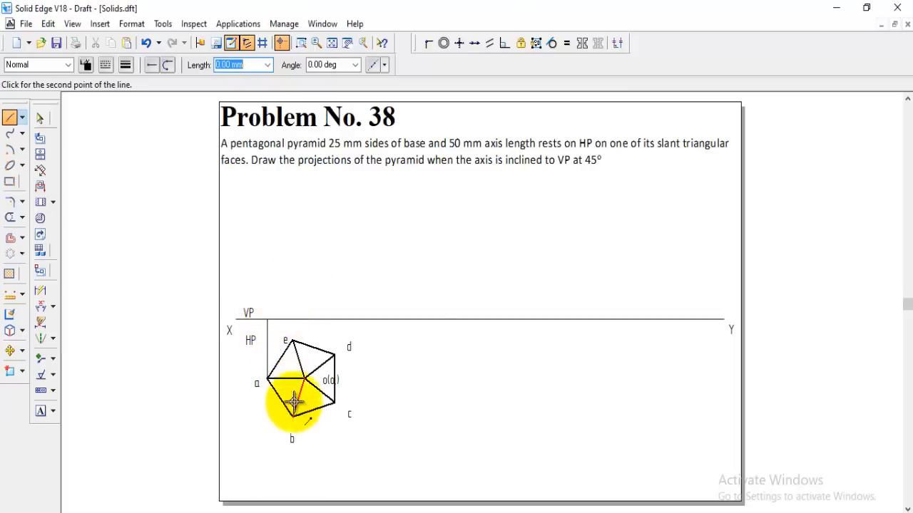
{"action": "left_click", "coordinate": [295, 318]}
{"action": "right_click", "coordinate": [304, 381]}
Draw vertical projectors from the pentagon's centre and vertex d up to the XY reference line
{"action": "left_click", "coordinate": [305, 382]}
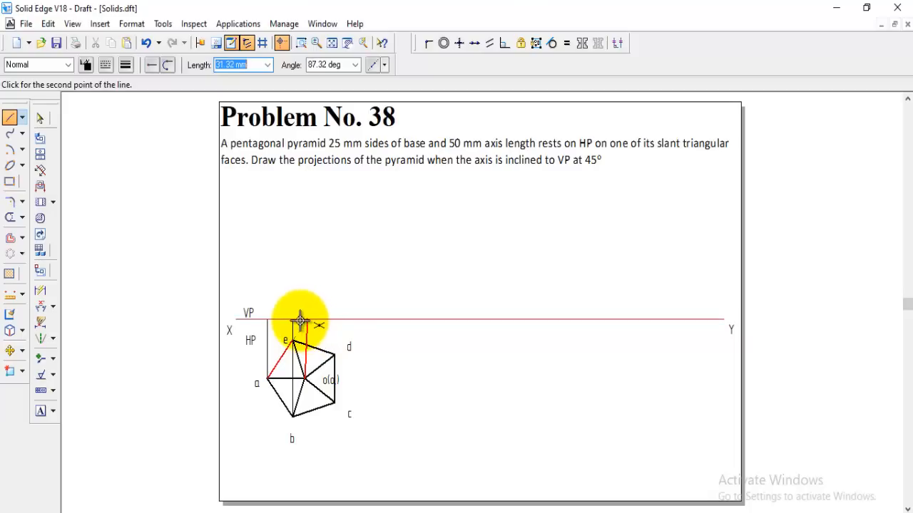
{"action": "left_click", "coordinate": [304, 319]}
{"action": "right_click", "coordinate": [346, 280]}
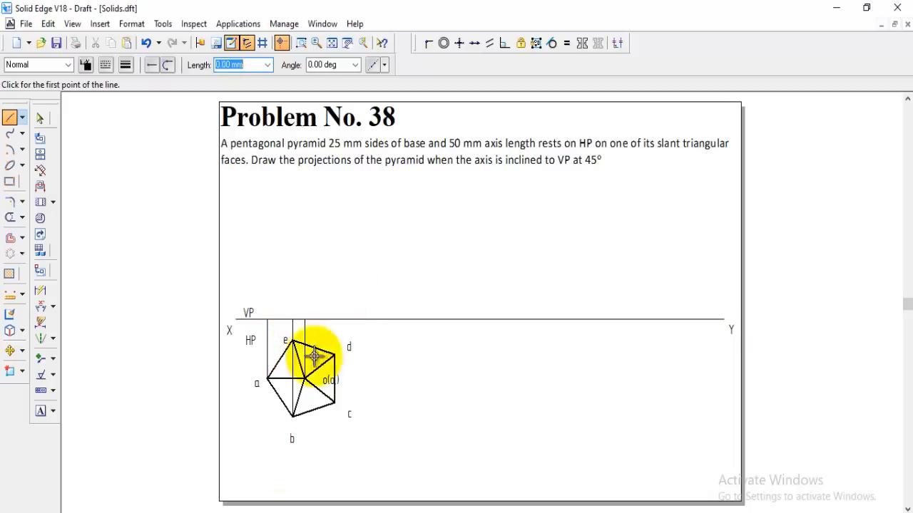
{"action": "left_click", "coordinate": [335, 355]}
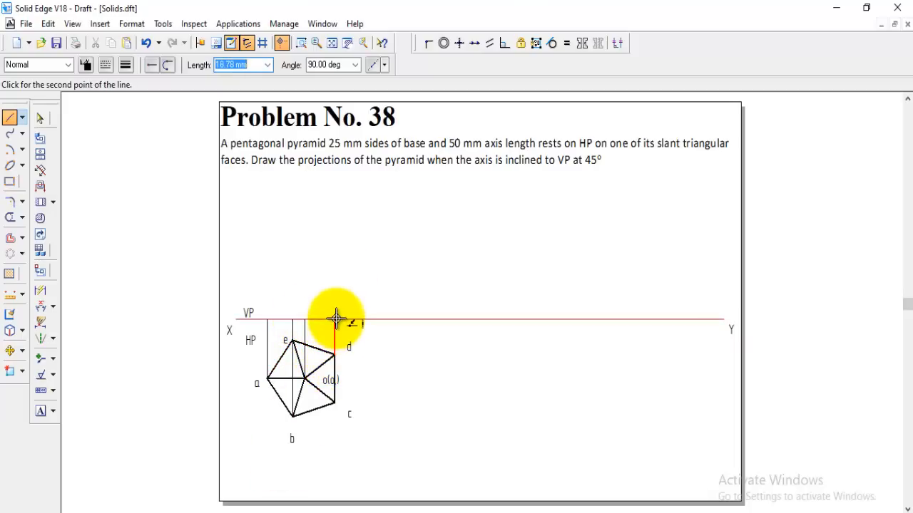
{"action": "left_click", "coordinate": [336, 319]}
{"action": "right_click", "coordinate": [342, 282]}
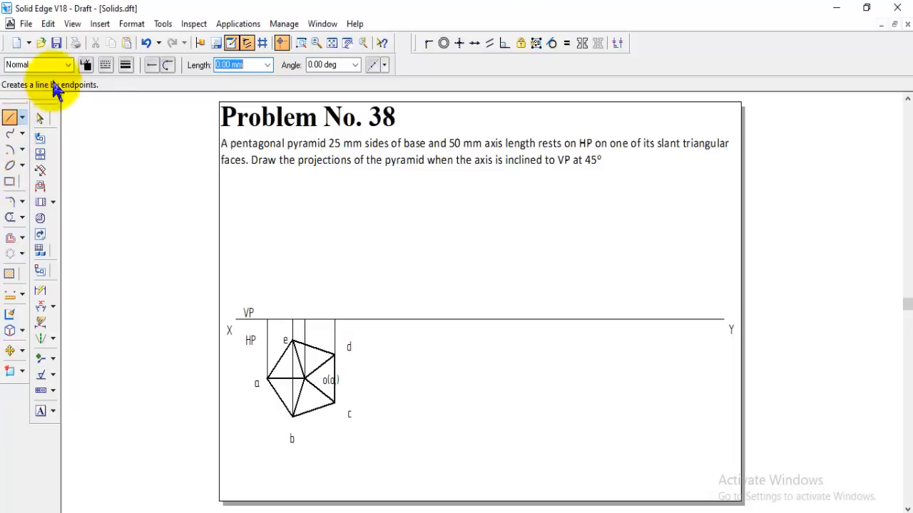
Draw the pyramid's vertical axis in the Center style, 50 mm long at 90 degrees, upward from the centre projector on the reference line
{"action": "left_click", "coordinate": [68, 64]}
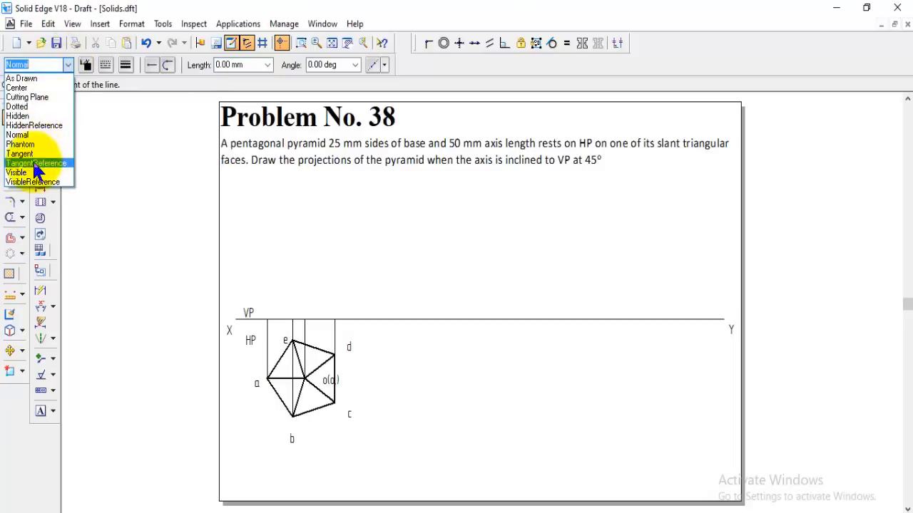
{"action": "left_click", "coordinate": [25, 88]}
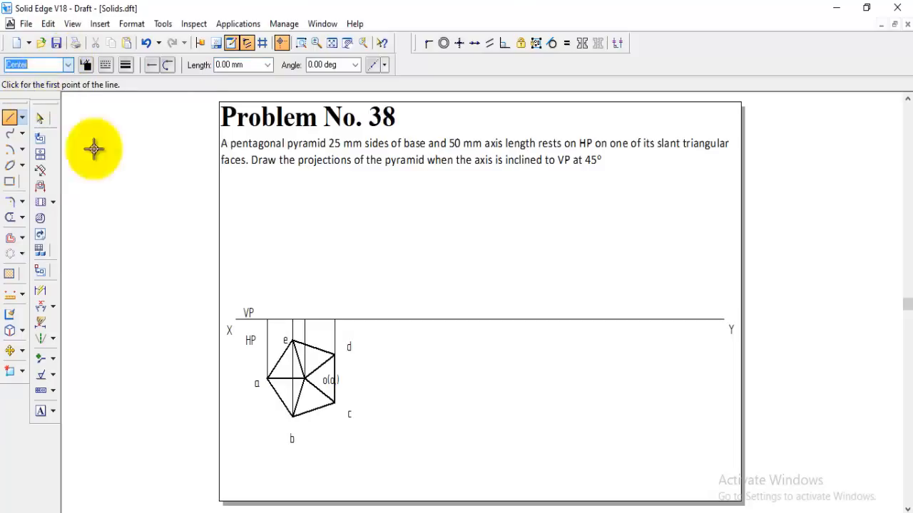
{"action": "left_click", "coordinate": [304, 319]}
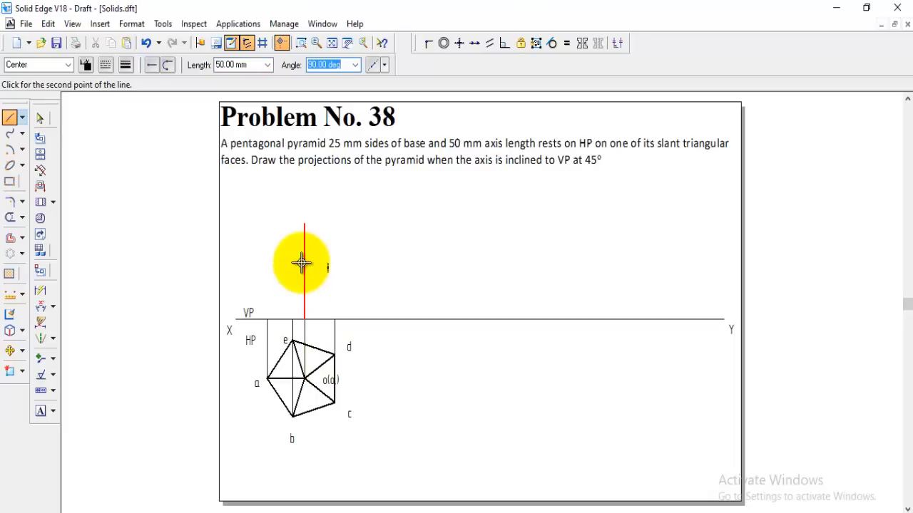
{"action": "left_click", "coordinate": [301, 262]}
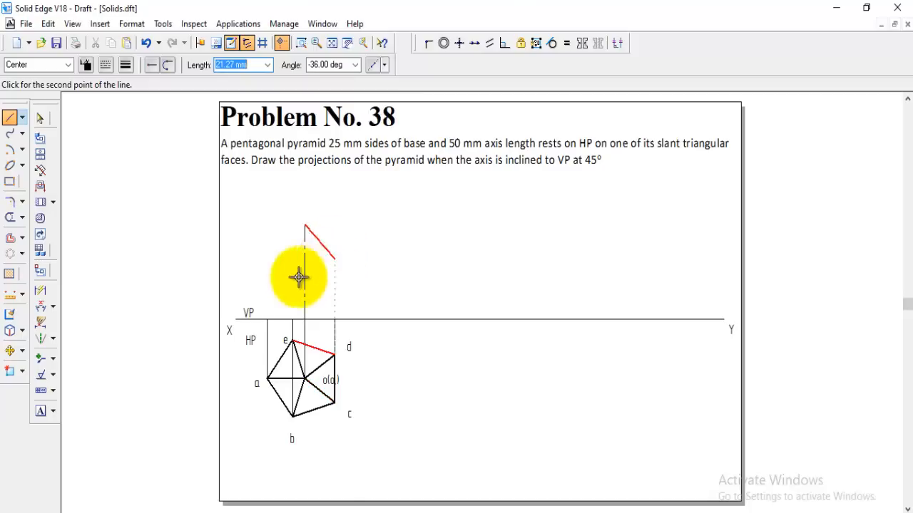
Draw the front view in the Visible style: the triangle joining the apex to the outer projectors, plus the slant edge to the b-e projector
{"action": "left_click", "coordinate": [68, 64]}
{"action": "left_click", "coordinate": [32, 169]}
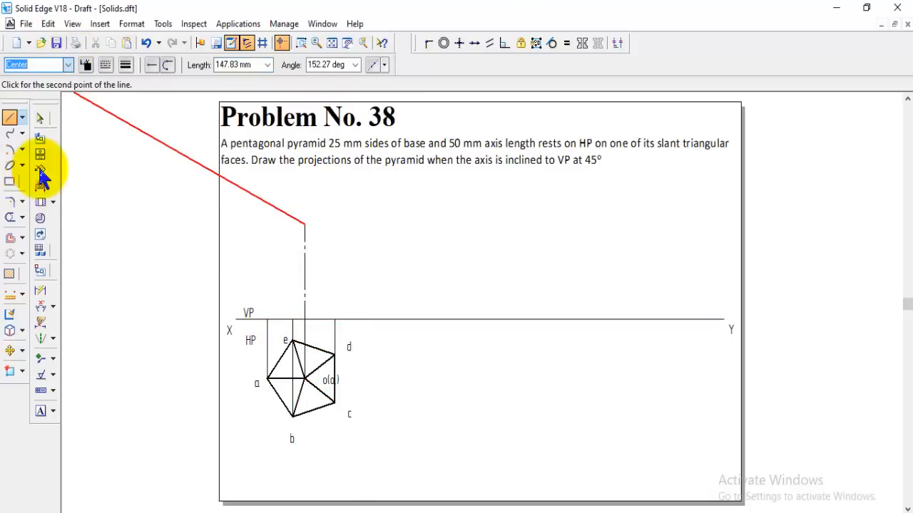
{"action": "left_click", "coordinate": [267, 319]}
{"action": "left_click", "coordinate": [336, 319]}
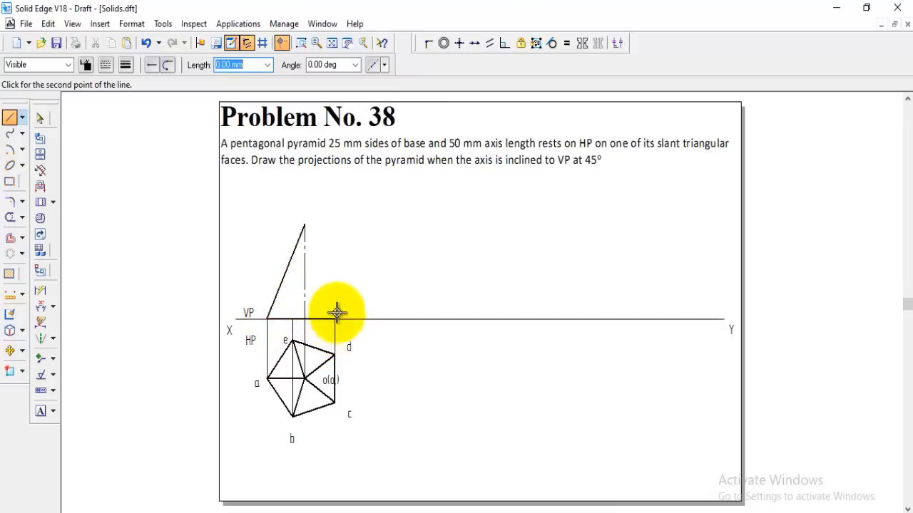
{"action": "left_click", "coordinate": [304, 225]}
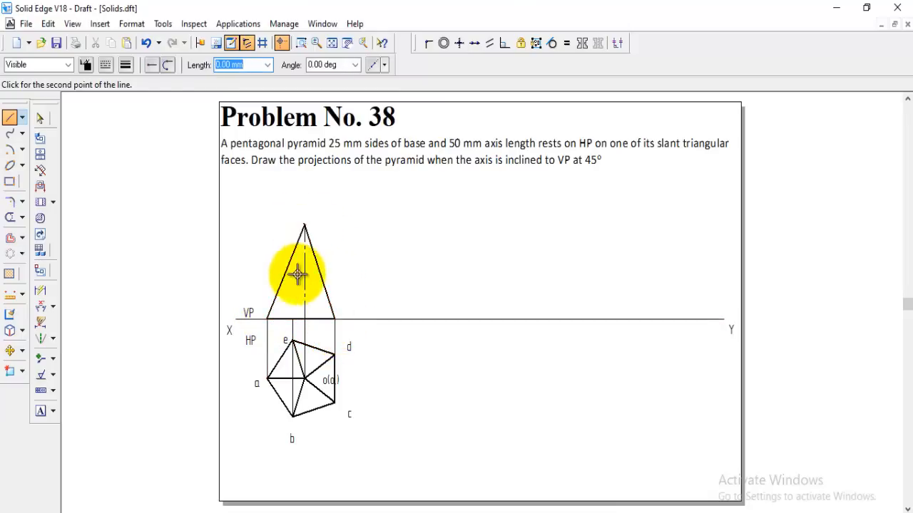
{"action": "left_click", "coordinate": [292, 319]}
{"action": "right_click", "coordinate": [353, 274]}
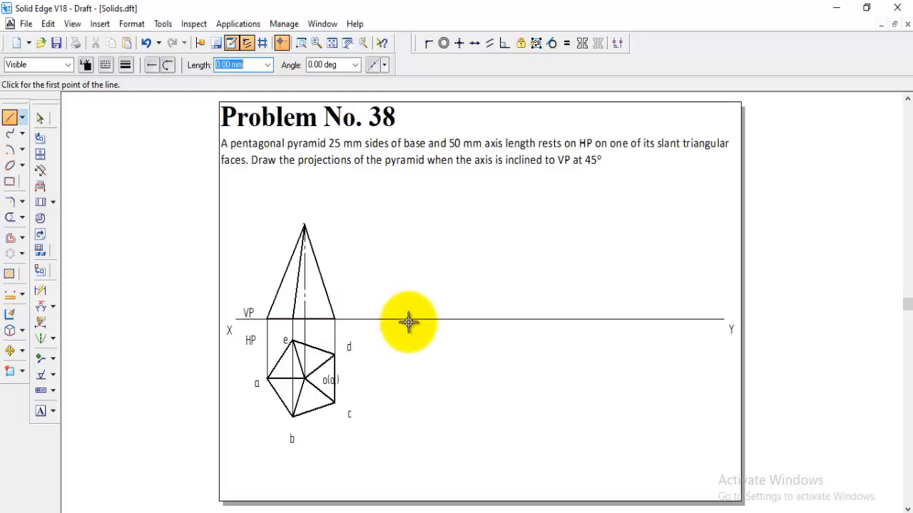
Label the front view's base points a', b'(e'), o,' and c'(d') along the reference line
{"action": "left_click", "coordinate": [40, 411]}
{"action": "left_click", "coordinate": [303, 43]}
{"action": "left_click", "coordinate": [207, 179]}
{"action": "left_click", "coordinate": [601, 451]}
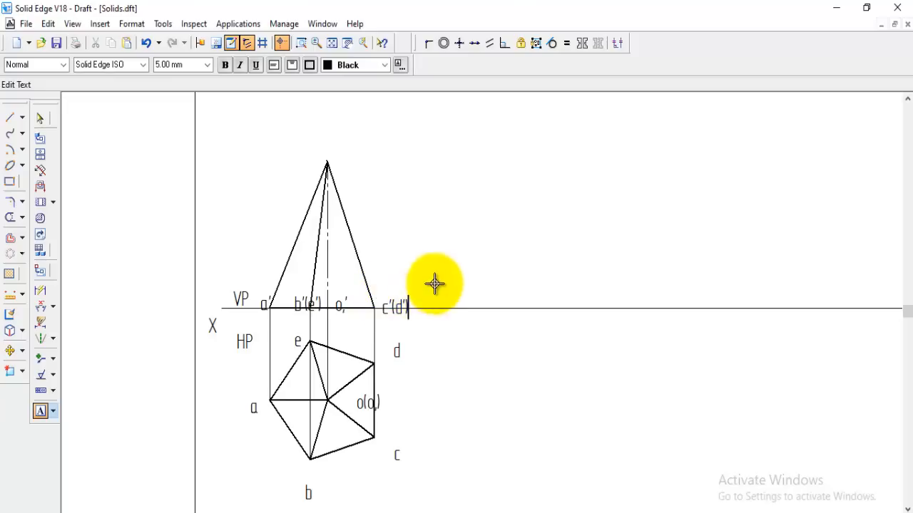
Move the labels c'(d'), o,', b'(e') and a' just above the reference line, and label the apex o'
{"action": "left_click", "coordinate": [10, 351]}
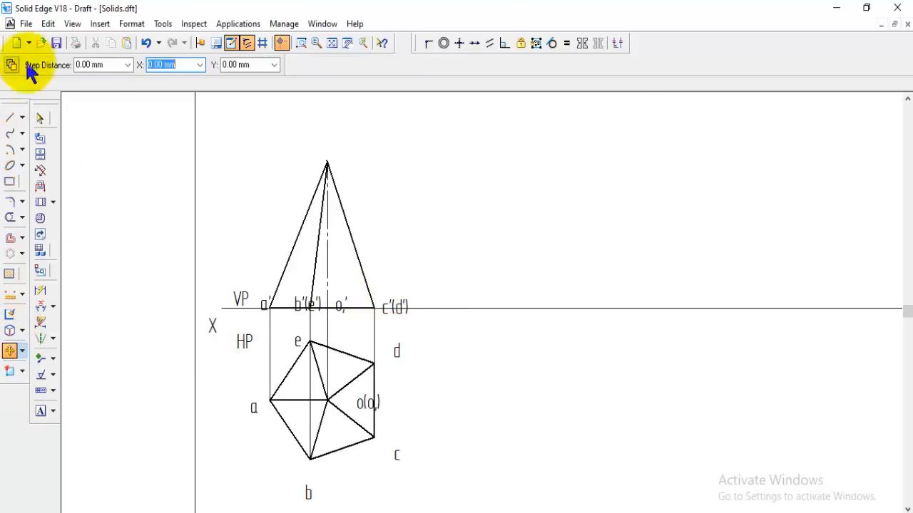
{"action": "left_click", "coordinate": [396, 308]}
{"action": "left_click", "coordinate": [411, 335]}
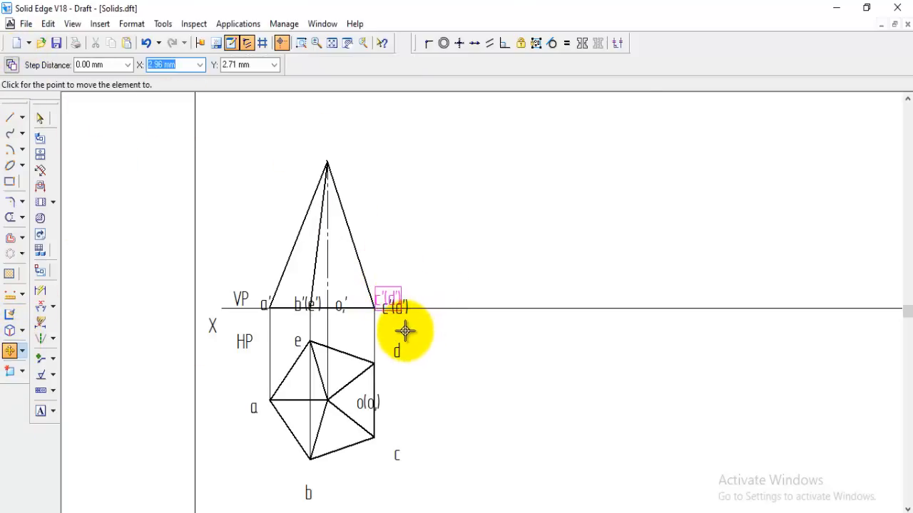
{"action": "left_click", "coordinate": [403, 326]}
{"action": "left_click", "coordinate": [342, 306]}
{"action": "left_click", "coordinate": [341, 320]}
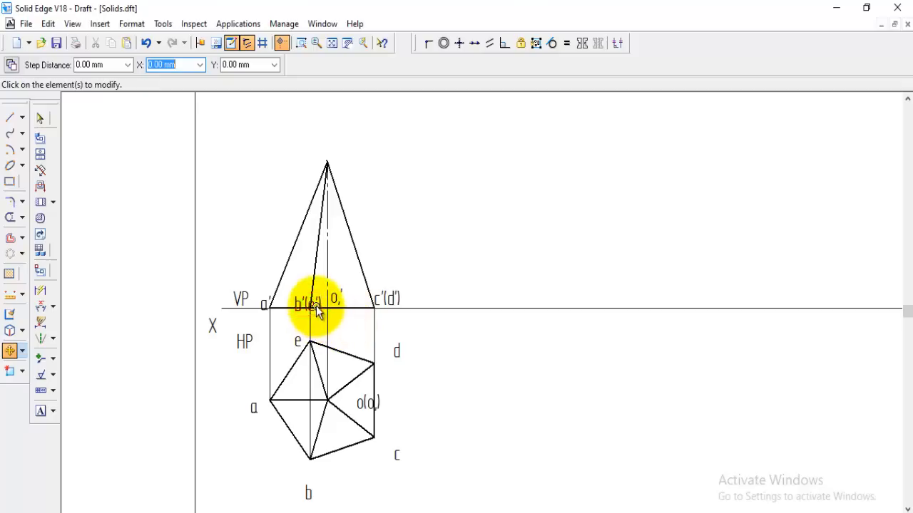
{"action": "left_click", "coordinate": [308, 305]}
{"action": "left_click", "coordinate": [306, 321]}
{"action": "left_click", "coordinate": [290, 317]}
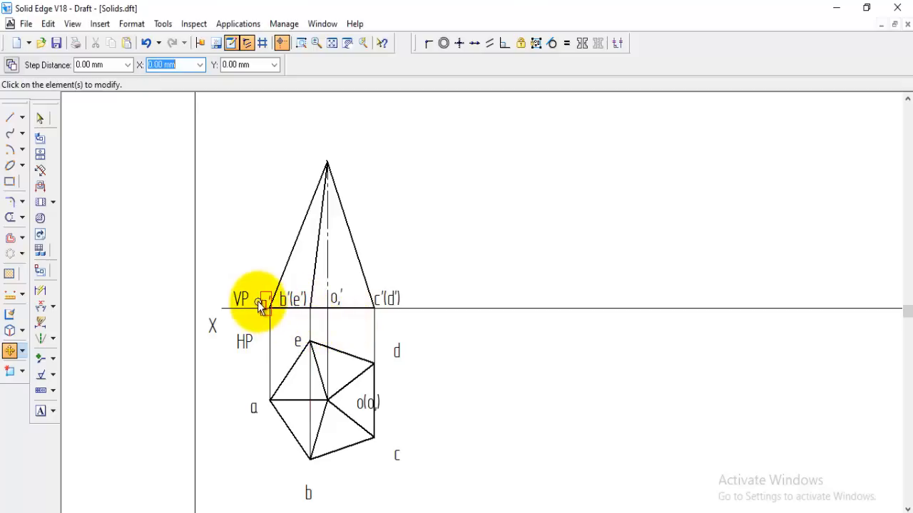
{"action": "left_click", "coordinate": [261, 304]}
{"action": "left_click", "coordinate": [261, 320]}
{"action": "left_click", "coordinate": [261, 315]}
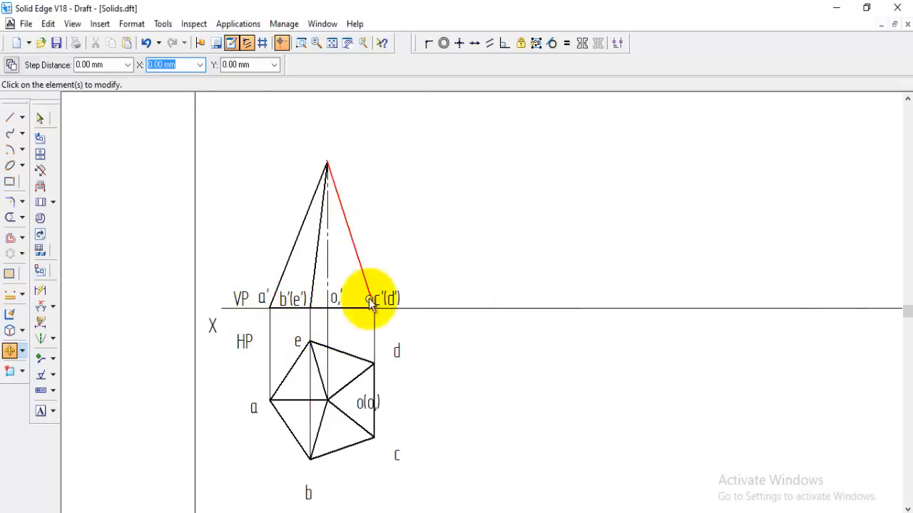
{"action": "left_click", "coordinate": [40, 410]}
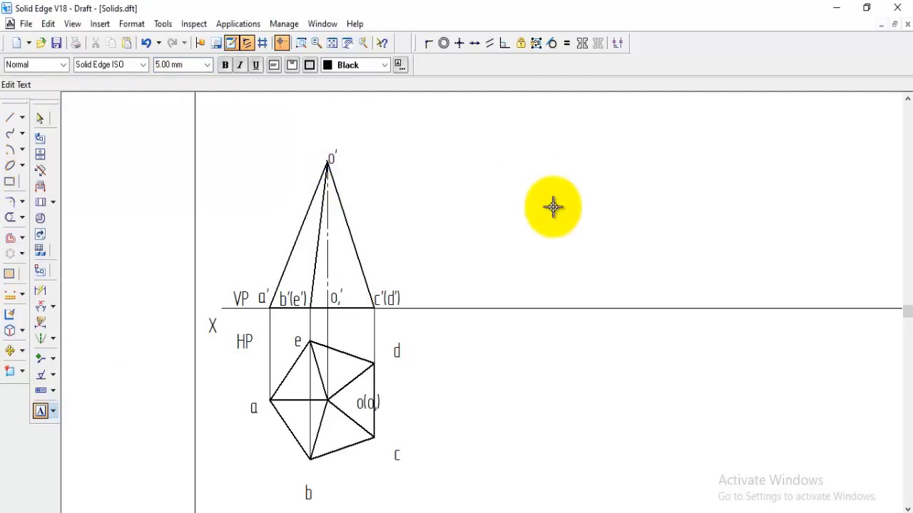
{"action": "type", "text": "'"}
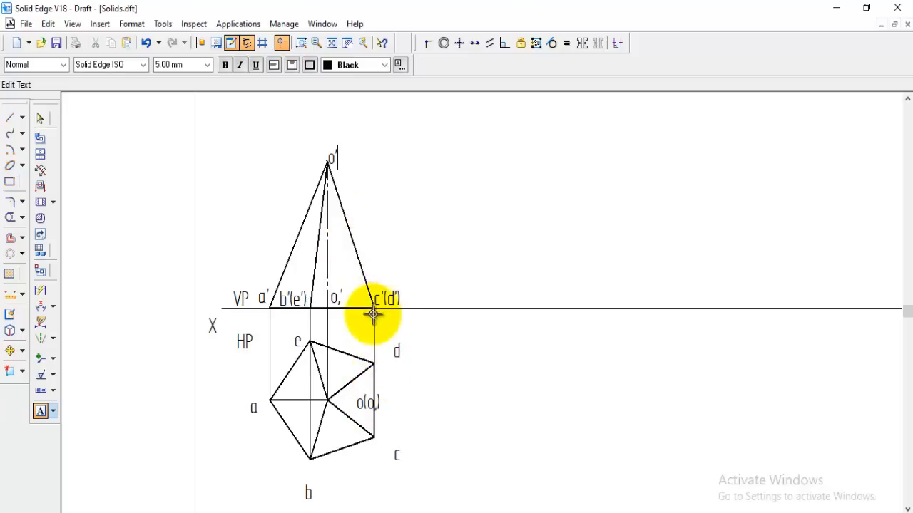
Copy the triangular front view, including its axis and inner slant edge, about 43 mm along the reference line beyond the original
{"action": "left_click", "coordinate": [22, 352]}
{"action": "left_click", "coordinate": [45, 353]}
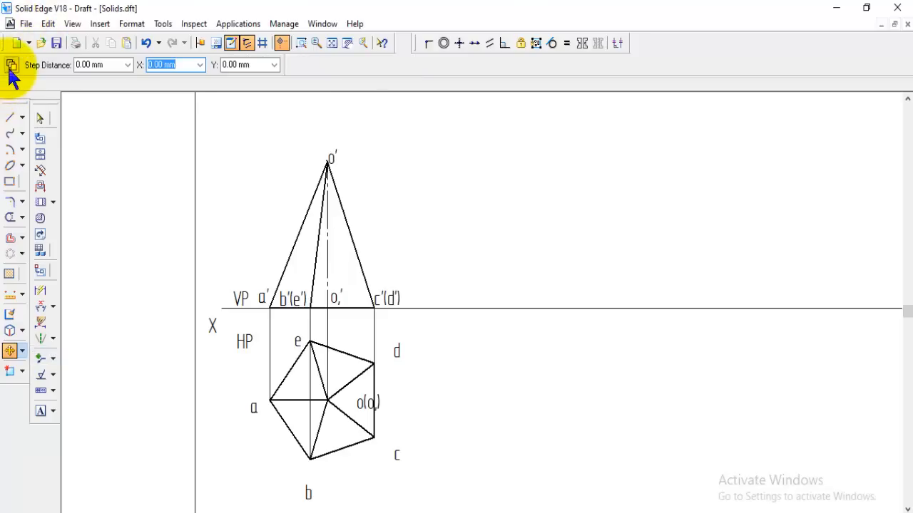
{"action": "left_click", "coordinate": [351, 247]}
{"action": "left_click", "coordinate": [326, 252], "text": "ctrl"}
{"action": "left_click", "coordinate": [314, 256], "text": "ctrl"}
{"action": "left_click", "coordinate": [292, 252], "text": "ctrl"}
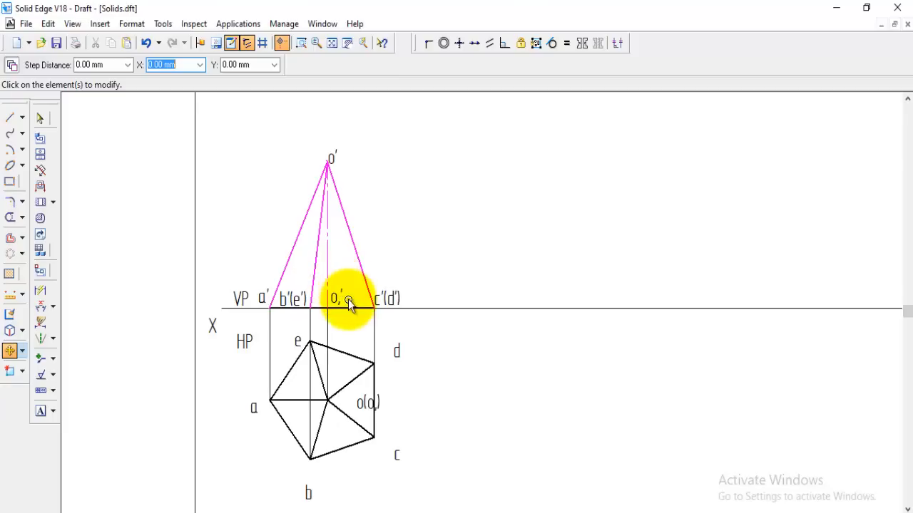
{"action": "right_click", "coordinate": [354, 308]}
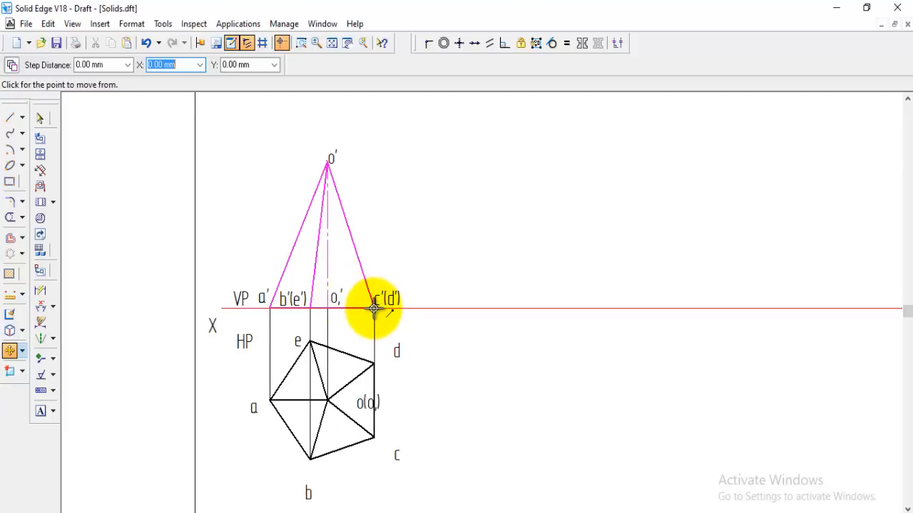
{"action": "left_click", "coordinate": [373, 308]}
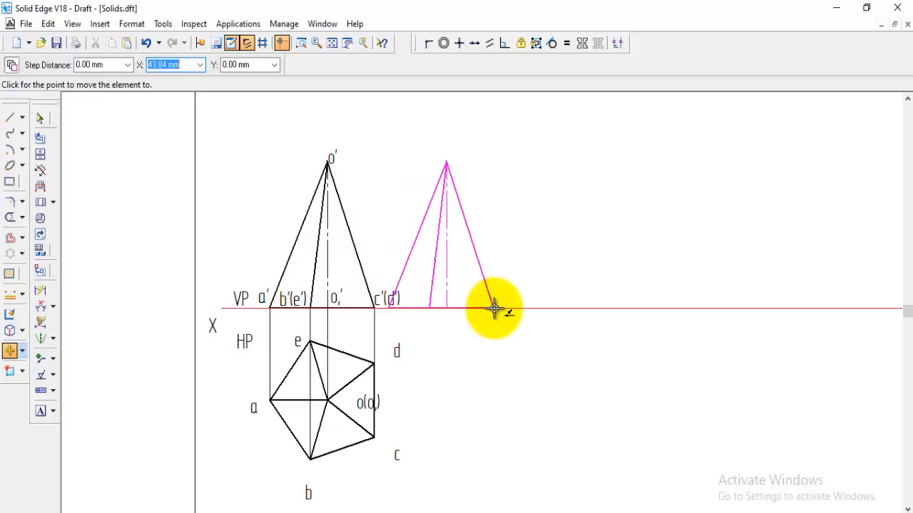
{"action": "left_click", "coordinate": [490, 309]}
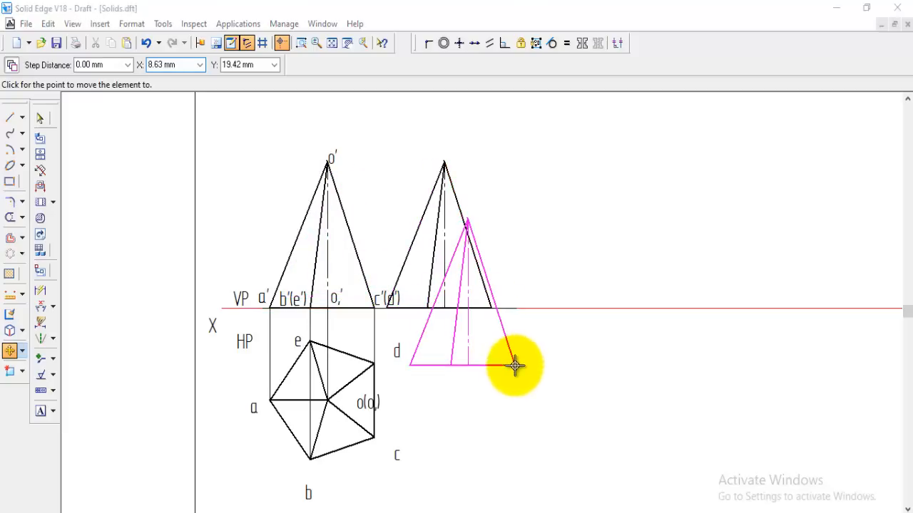
Rotate the copied front view about its c'(d') base corner until the adjoining slant edge lies on the reference line
{"action": "left_click", "coordinate": [22, 351]}
{"action": "left_click", "coordinate": [69, 370]}
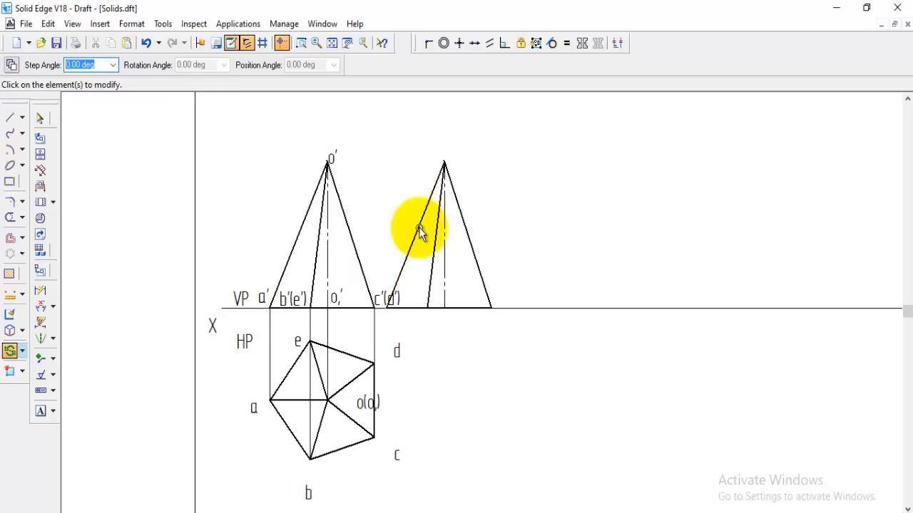
{"action": "left_click", "coordinate": [418, 230]}
{"action": "left_click", "coordinate": [444, 269]}
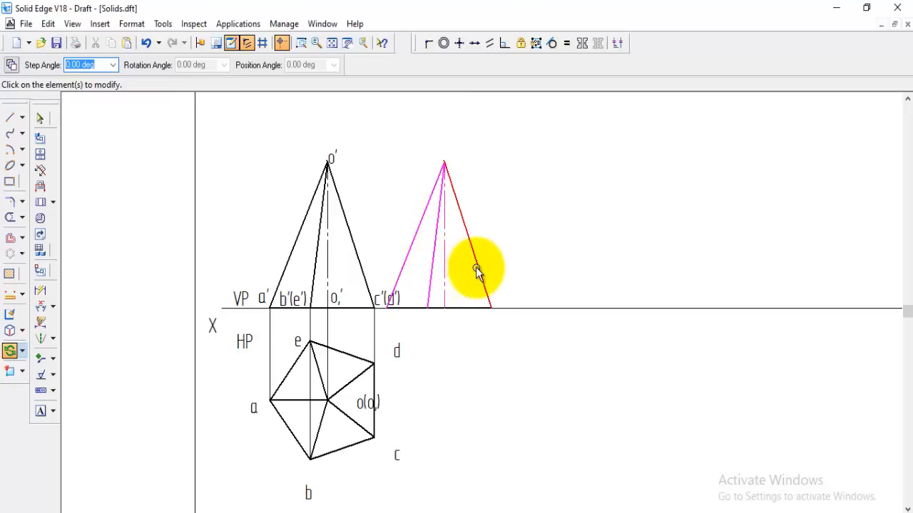
{"action": "left_click", "coordinate": [477, 268]}
{"action": "left_click", "coordinate": [460, 308]}
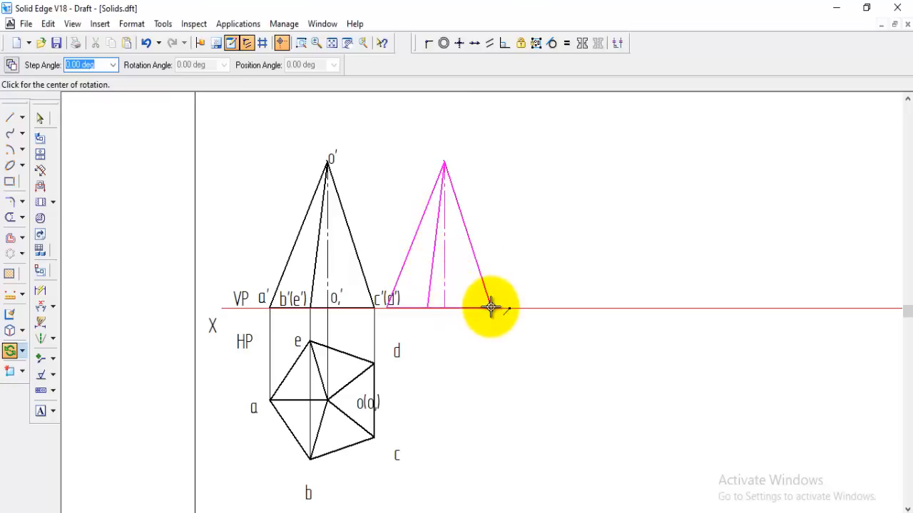
{"action": "left_click", "coordinate": [491, 308]}
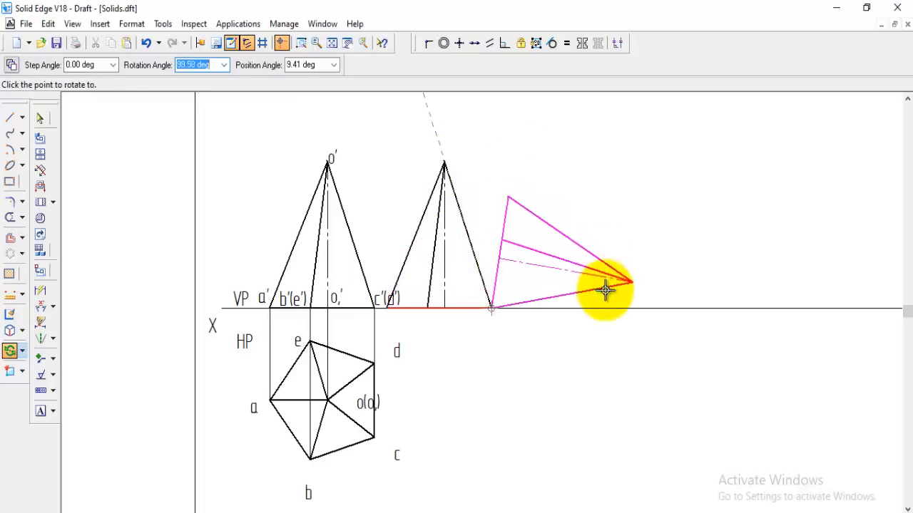
{"action": "left_click", "coordinate": [606, 312]}
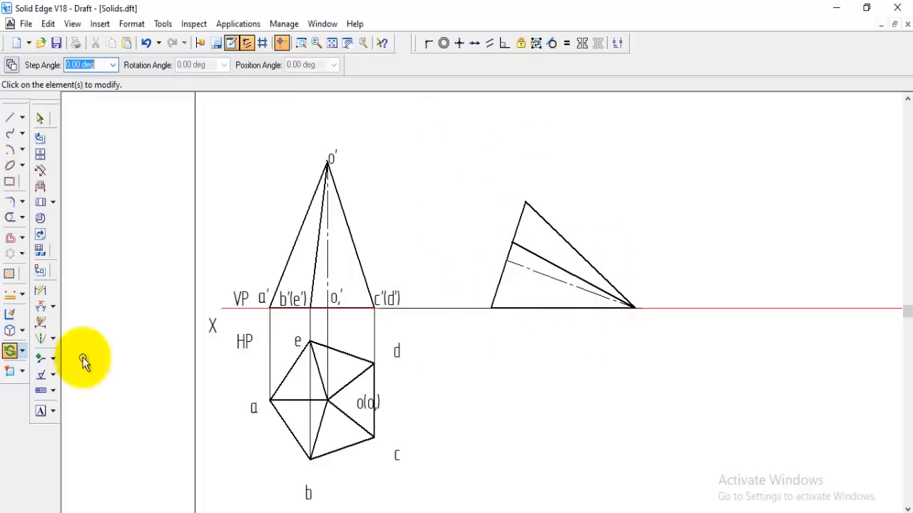
Move the tilted front view about 20 mm along the reference line toward the original front view
{"action": "left_click", "coordinate": [22, 351]}
{"action": "left_click", "coordinate": [62, 354]}
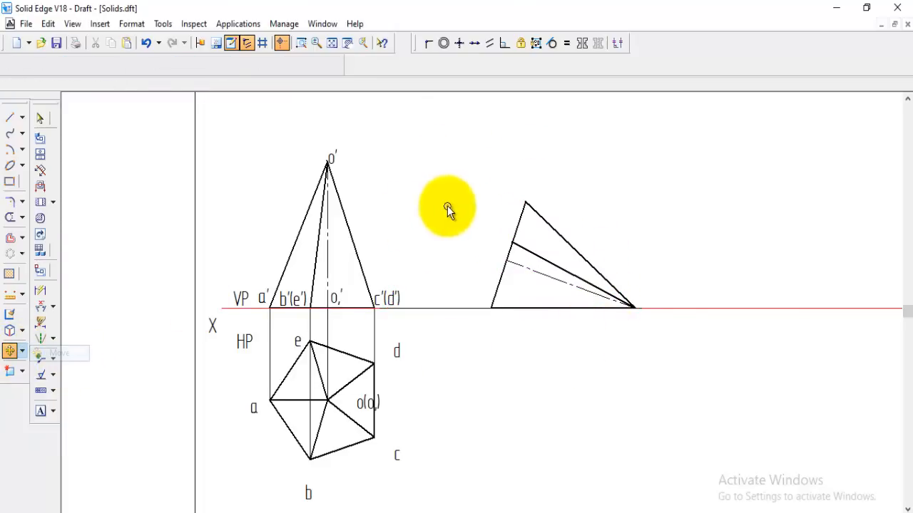
{"action": "left_click_drag", "start_coordinate": [665, 392], "coordinate": [480, 188]}
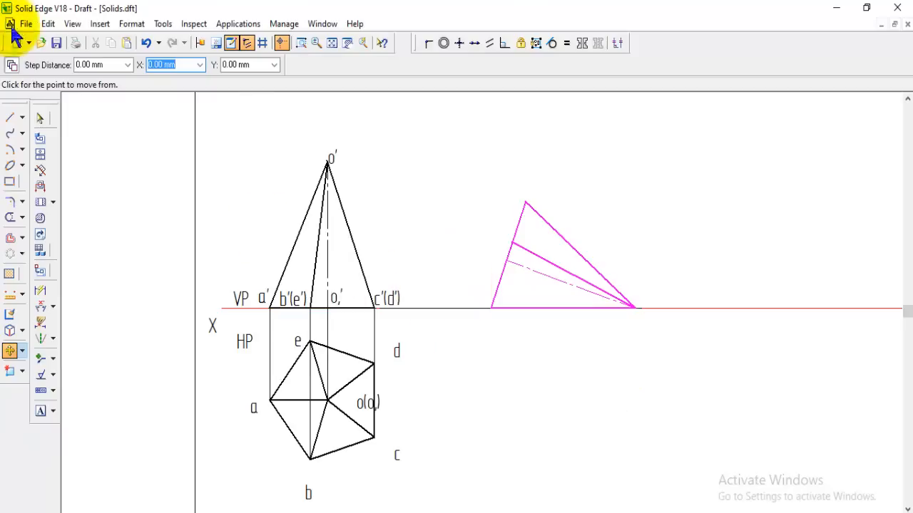
{"action": "left_click", "coordinate": [492, 308]}
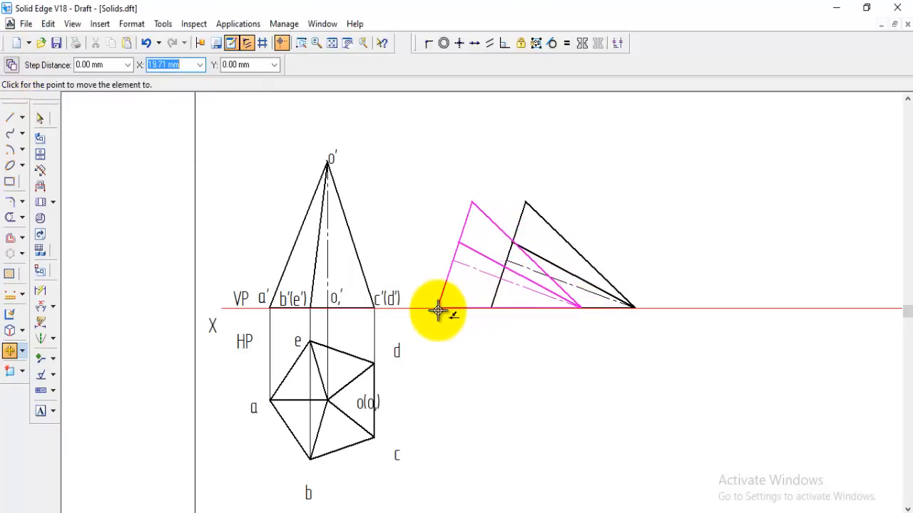
{"action": "left_click", "coordinate": [438, 308]}
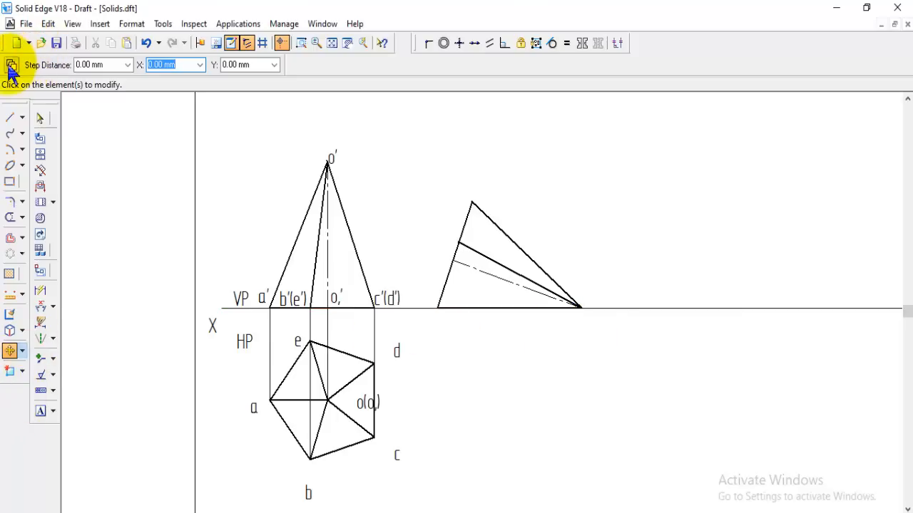
Copy the labels c'(d'), o,' and b'(e') from the first front view to the matching base points of the tilted view
{"action": "left_click", "coordinate": [390, 298]}
{"action": "left_click", "coordinate": [417, 315]}
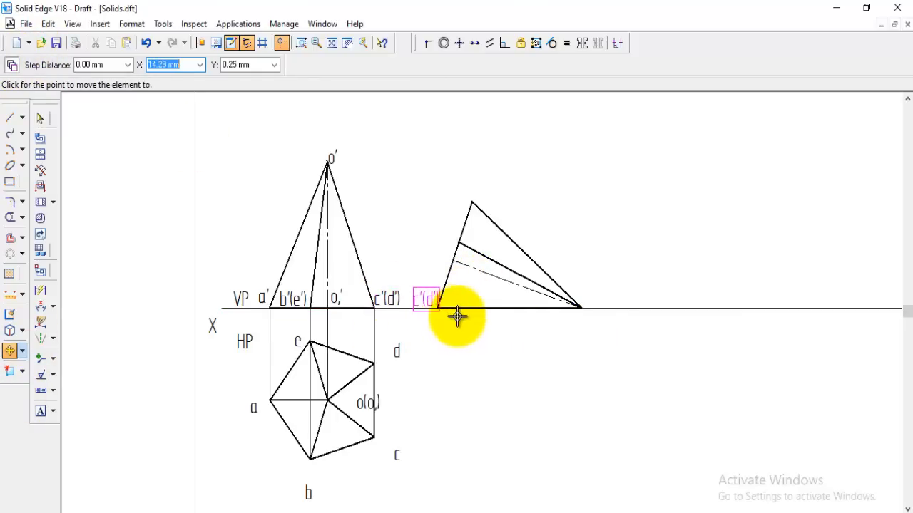
{"action": "left_click", "coordinate": [454, 316]}
{"action": "left_click", "coordinate": [338, 300]}
{"action": "left_click", "coordinate": [364, 348]}
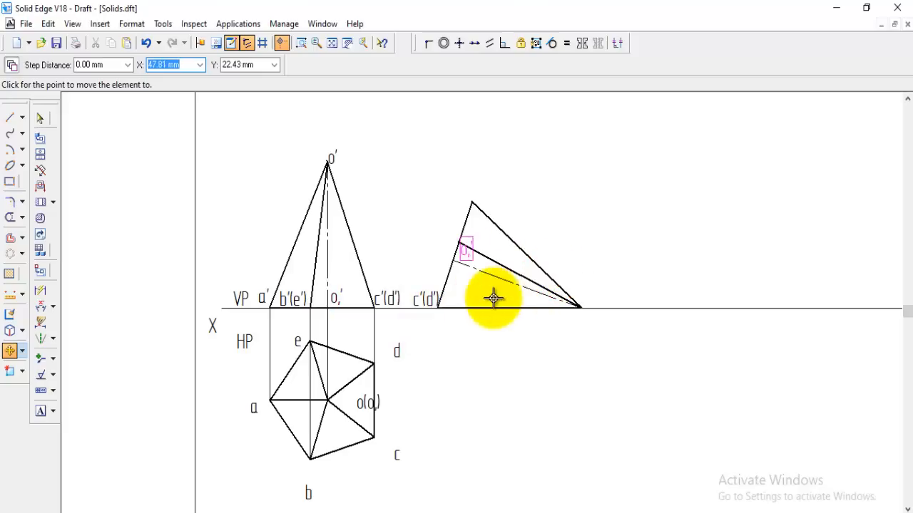
{"action": "left_click", "coordinate": [296, 299]}
{"action": "left_click", "coordinate": [295, 309]}
{"action": "left_click", "coordinate": [446, 244]}
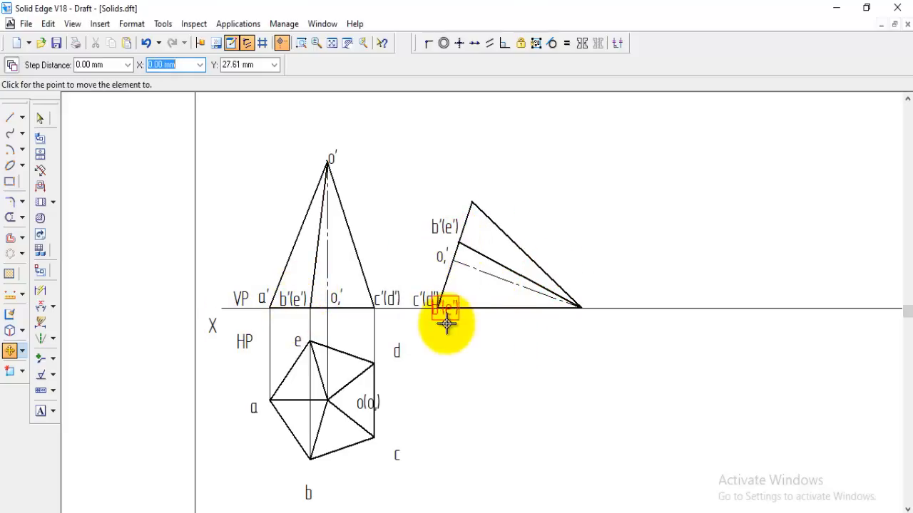
Copy the labels a' and o' to the raised base corner and the apex of the tilted front view
{"action": "left_click", "coordinate": [261, 299]}
{"action": "left_click", "coordinate": [277, 330]}
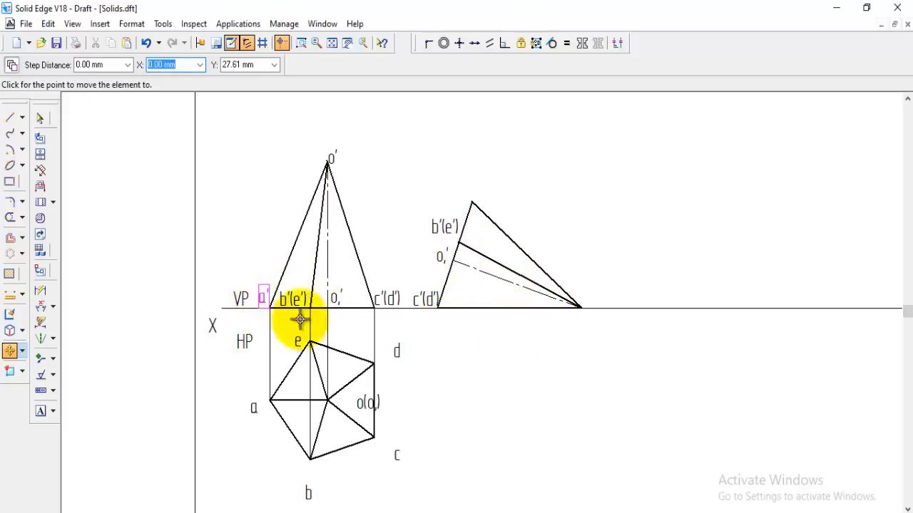
{"action": "left_click", "coordinate": [490, 222]}
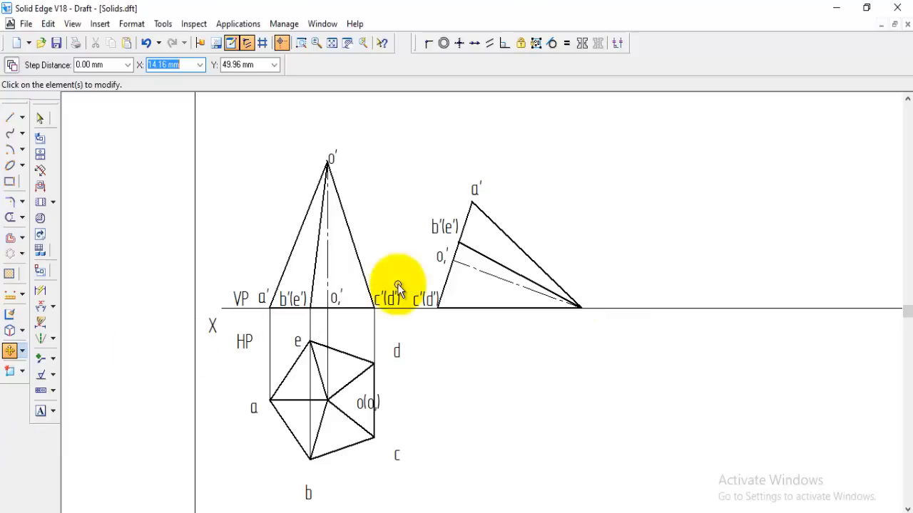
{"action": "left_click", "coordinate": [333, 160]}
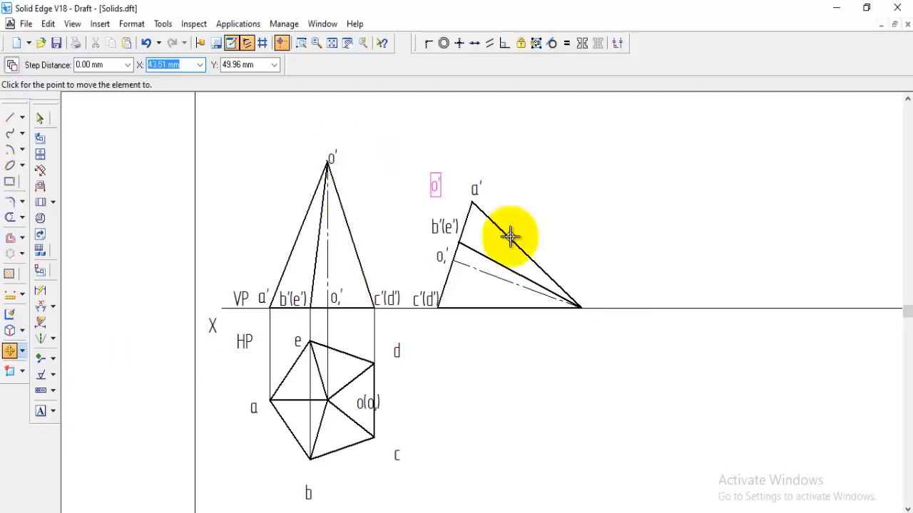
{"action": "left_click", "coordinate": [591, 314]}
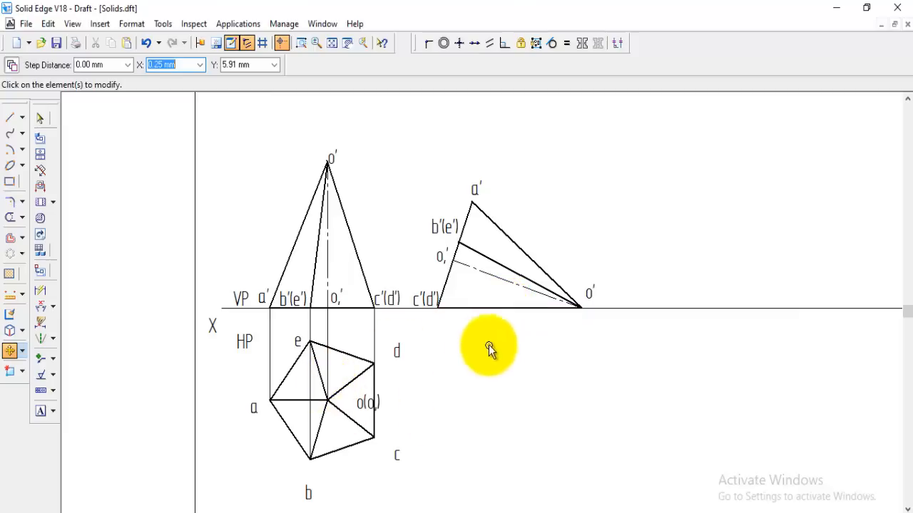
Draw a Normal-style projector from a' in the tilted view vertically down, and connect it horizontally to the pentagon's centre
{"action": "left_click", "coordinate": [12, 120]}
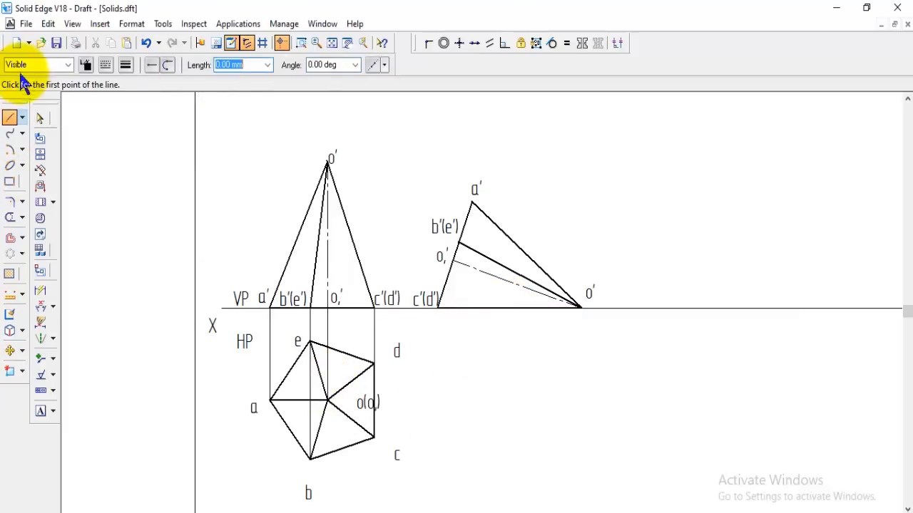
{"action": "left_click", "coordinate": [69, 65]}
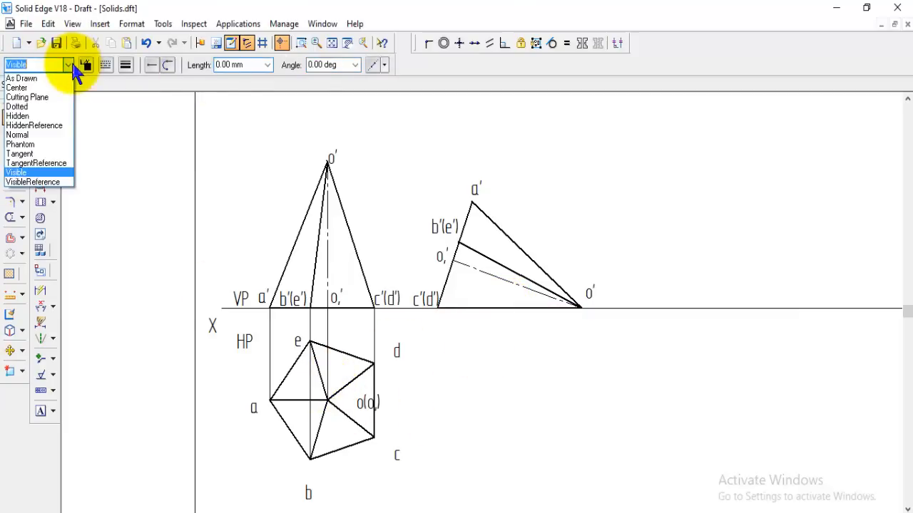
{"action": "left_click", "coordinate": [36, 134]}
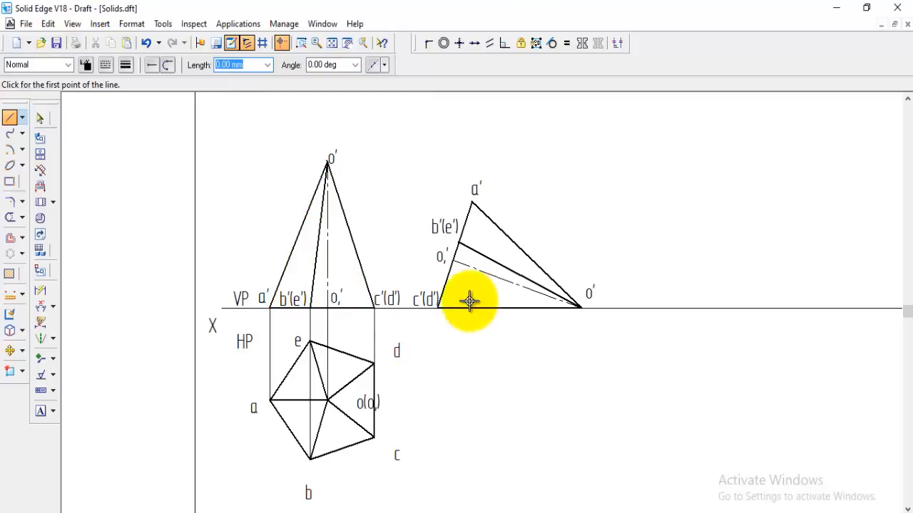
{"action": "left_click", "coordinate": [471, 400]}
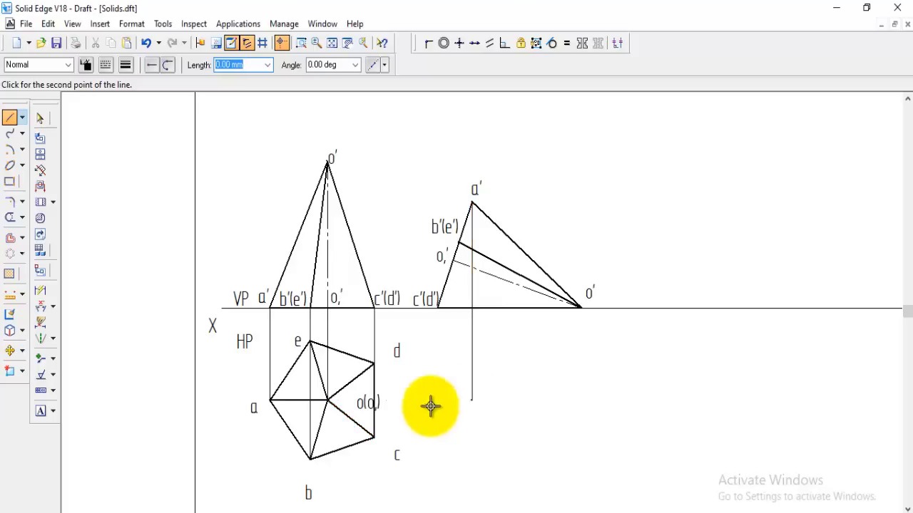
{"action": "left_click", "coordinate": [328, 400]}
{"action": "key", "text": "Escape"}
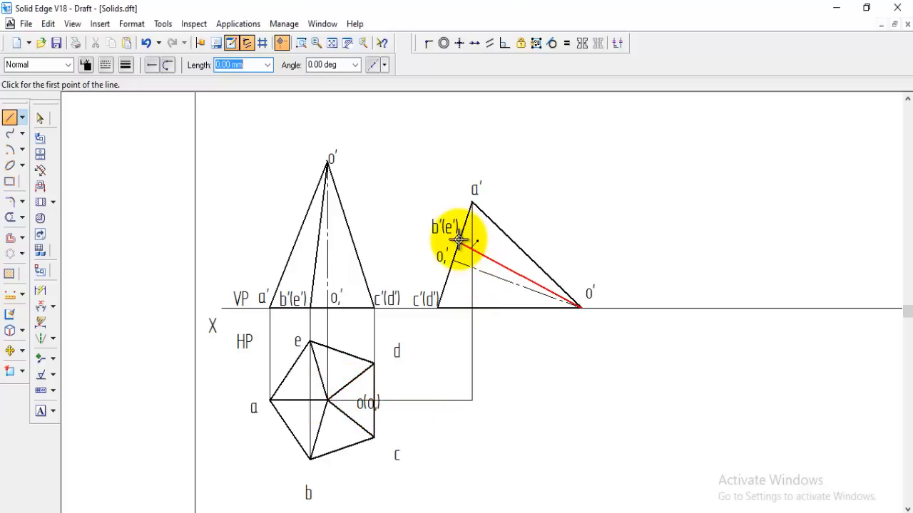
Draw a vertical projector down from b'(e') in the tilted view and join it horizontally to pentagon corners b and e
{"action": "left_click", "coordinate": [459, 243]}
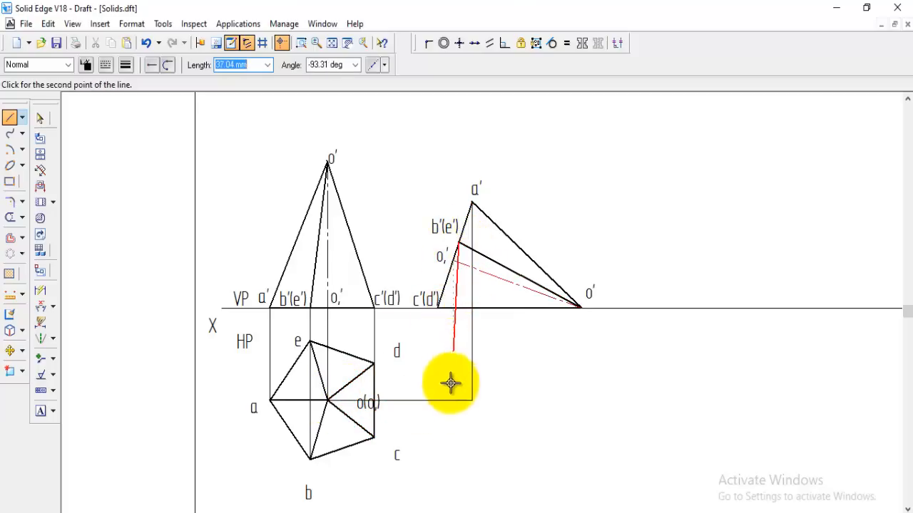
{"action": "left_click", "coordinate": [458, 462]}
{"action": "left_click", "coordinate": [310, 460]}
{"action": "key", "text": "Escape"}
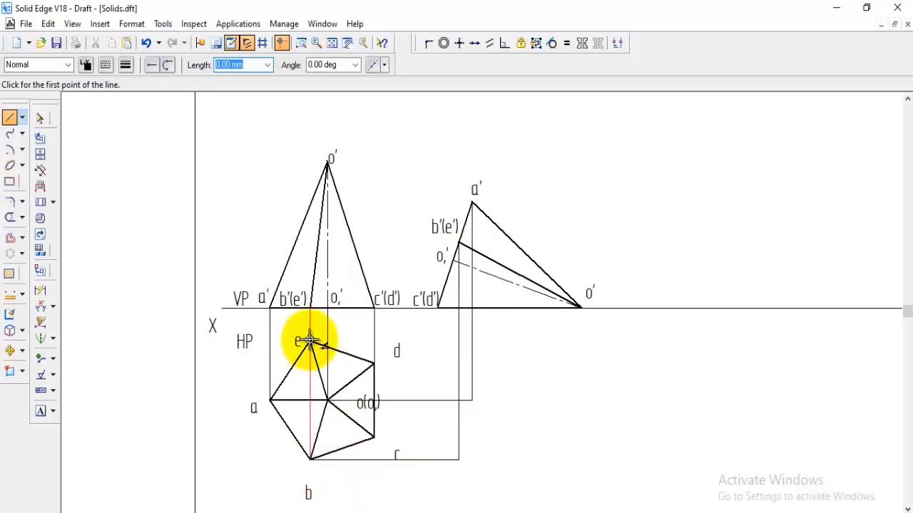
{"action": "left_click", "coordinate": [310, 341]}
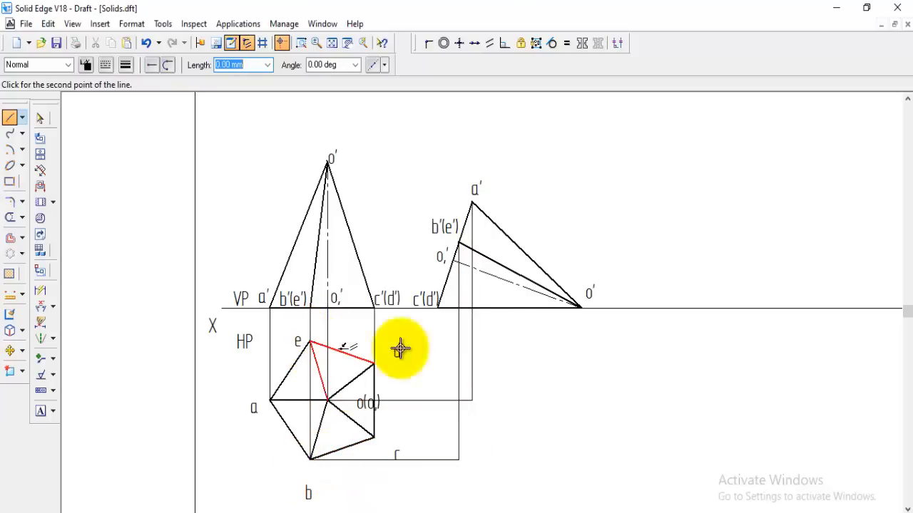
{"action": "left_click", "coordinate": [458, 342]}
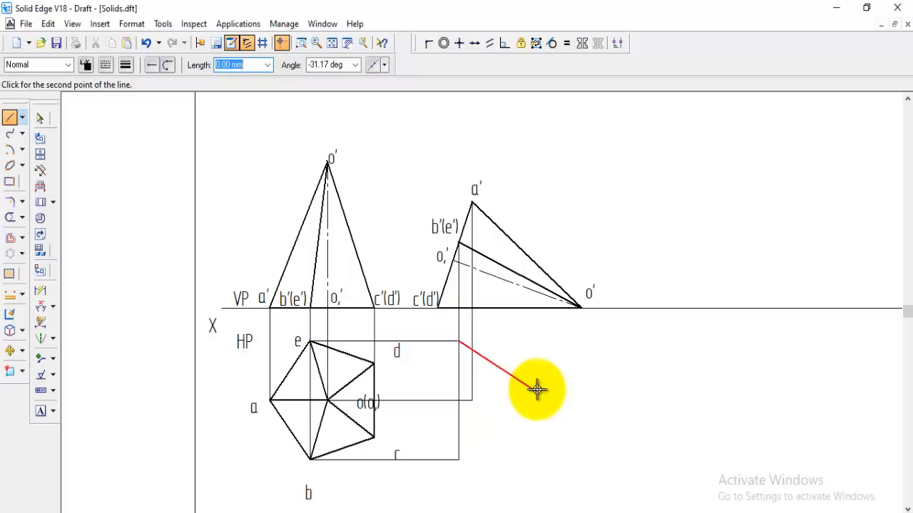
{"action": "right_click", "coordinate": [537, 392]}
Draw a vertical projector from o,' in the tilted view down to the horizontal line through the pentagon's centre
{"action": "left_click", "coordinate": [452, 261]}
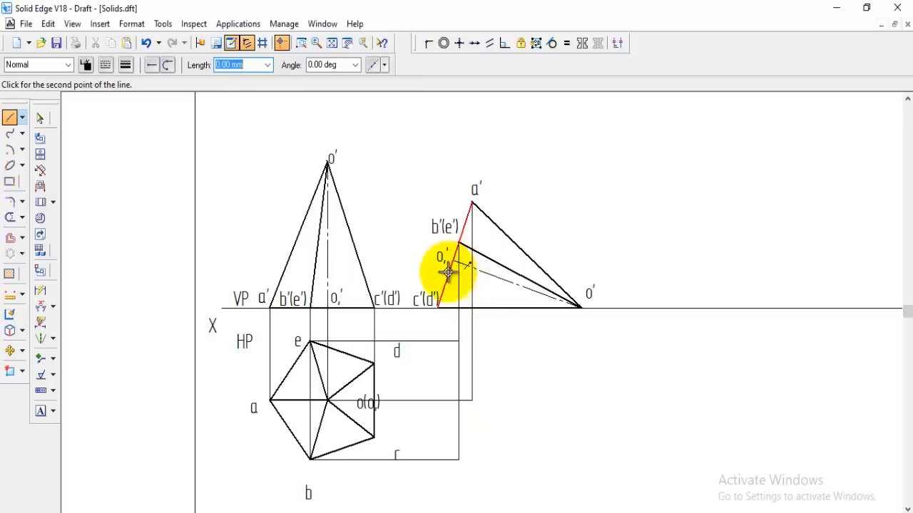
{"action": "left_click", "coordinate": [450, 401]}
{"action": "right_click", "coordinate": [554, 433]}
Draw a vertical projector down from c'(d') in the tilted view and join it horizontally to pentagon corners c and d
{"action": "left_click", "coordinate": [437, 308]}
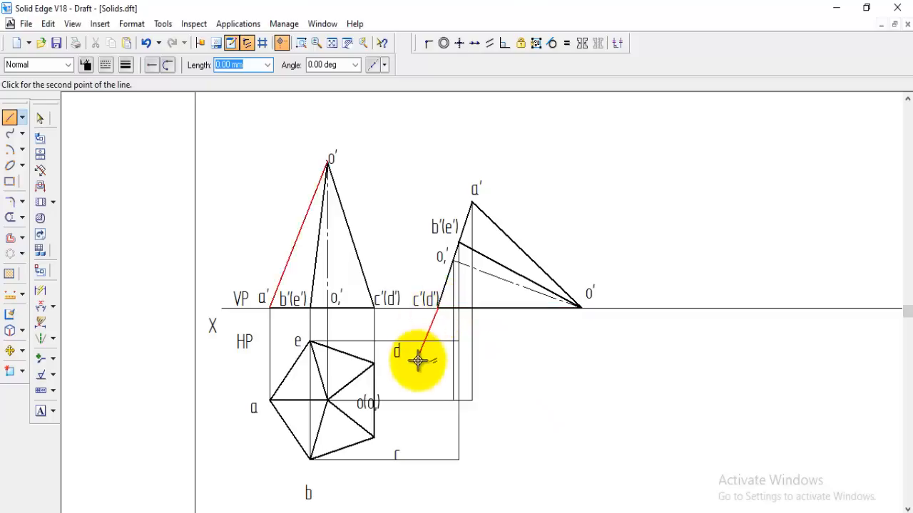
{"action": "left_click", "coordinate": [438, 437]}
{"action": "left_click", "coordinate": [374, 437]}
{"action": "right_click", "coordinate": [452, 377]}
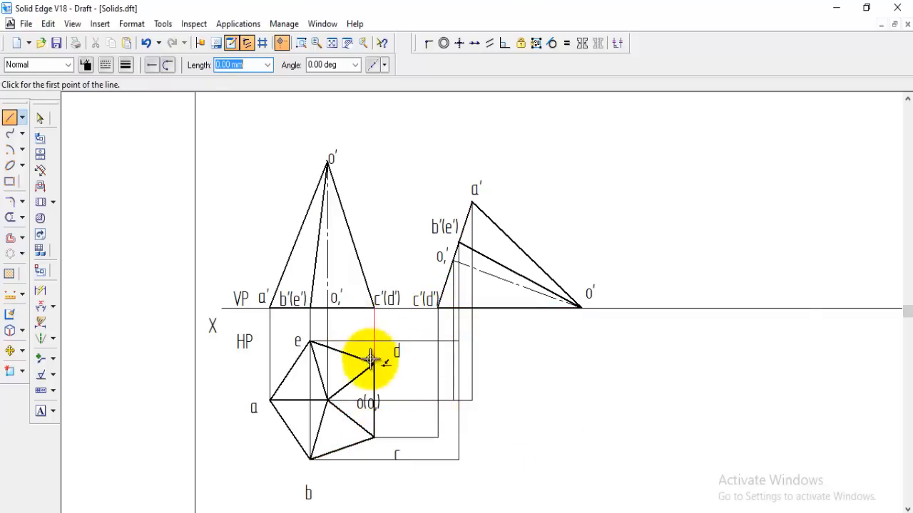
{"action": "left_click", "coordinate": [374, 365]}
{"action": "left_click", "coordinate": [438, 364]}
{"action": "right_click", "coordinate": [456, 360]}
Draw a vertical projector down from o' in the tilted view and join it horizontally to the foot of the a' projector
{"action": "left_click", "coordinate": [582, 308]}
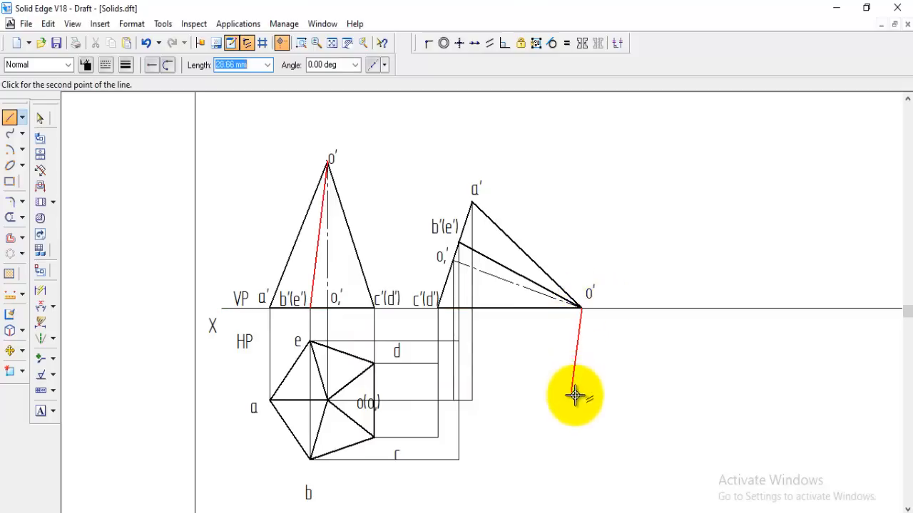
{"action": "left_click", "coordinate": [579, 400]}
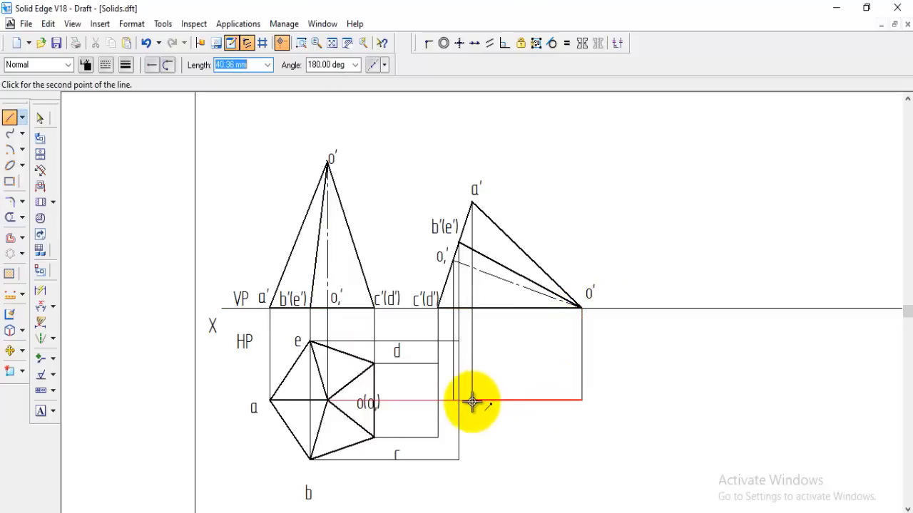
{"action": "left_click", "coordinate": [471, 401]}
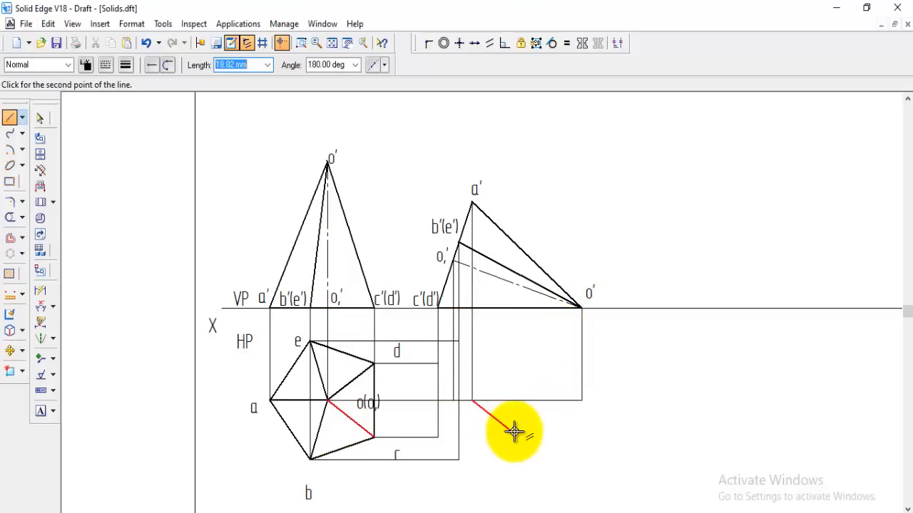
Copy the pentagon's corner labels a and b to their corresponding projected points in the second top view
{"action": "left_click", "coordinate": [11, 351]}
{"action": "left_click", "coordinate": [249, 409]}
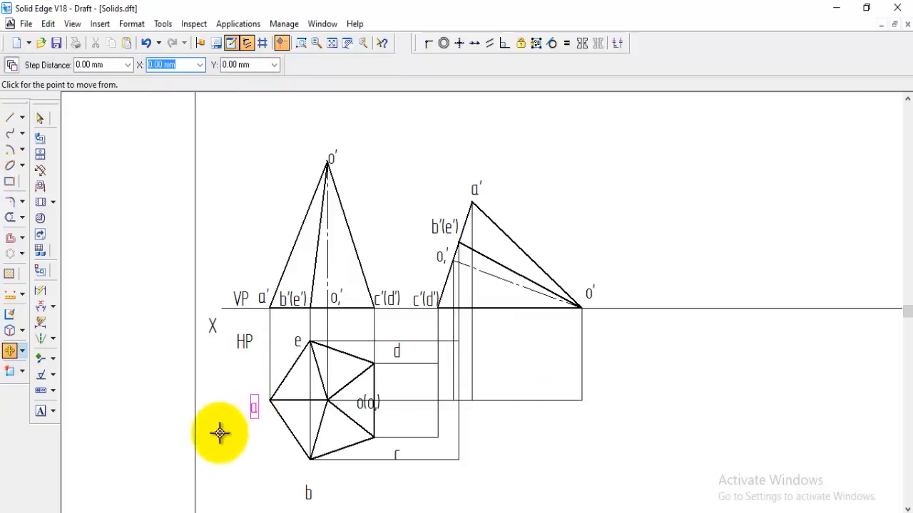
{"action": "left_click", "coordinate": [220, 432]}
{"action": "left_click", "coordinate": [444, 420]}
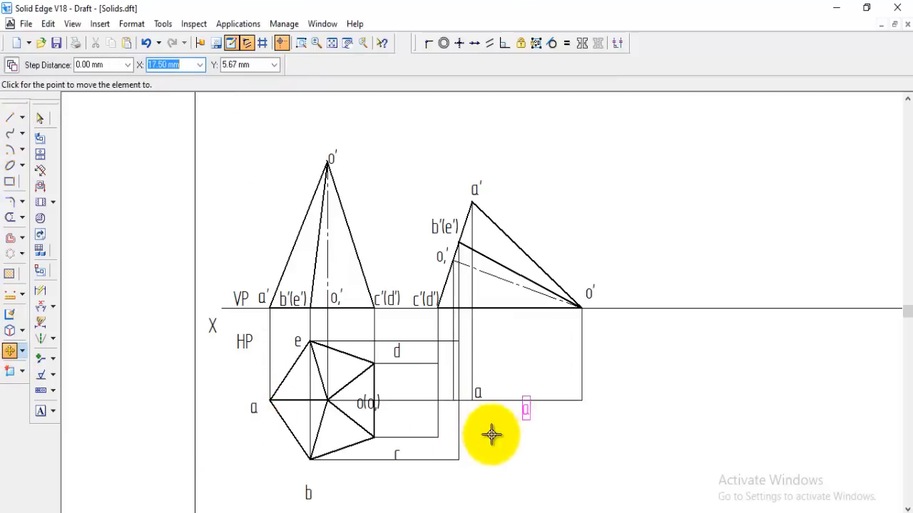
{"action": "right_click", "coordinate": [492, 434]}
{"action": "left_click", "coordinate": [316, 493]}
{"action": "left_click", "coordinate": [287, 471]}
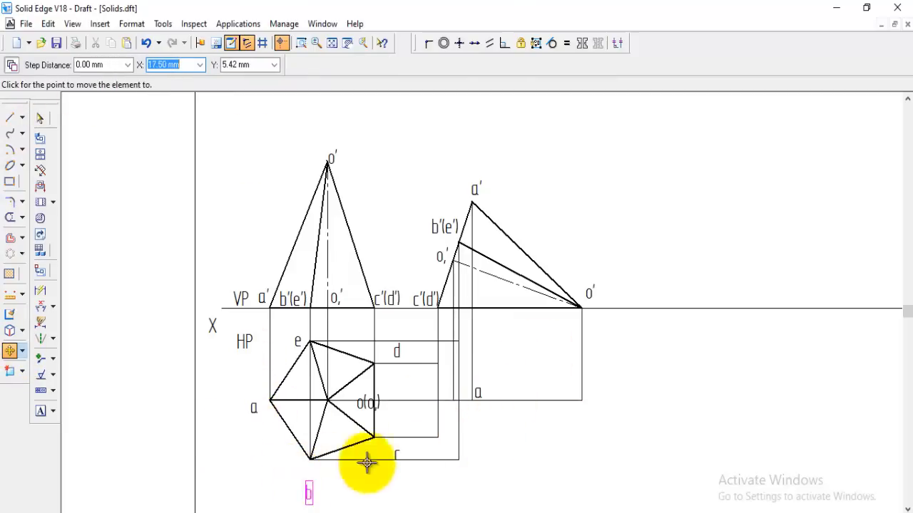
{"action": "left_click", "coordinate": [442, 452]}
{"action": "right_click", "coordinate": [460, 439]}
Copy the pentagon's corner labels c and d to their corresponding projected points in the second top view
{"action": "left_click", "coordinate": [396, 453]}
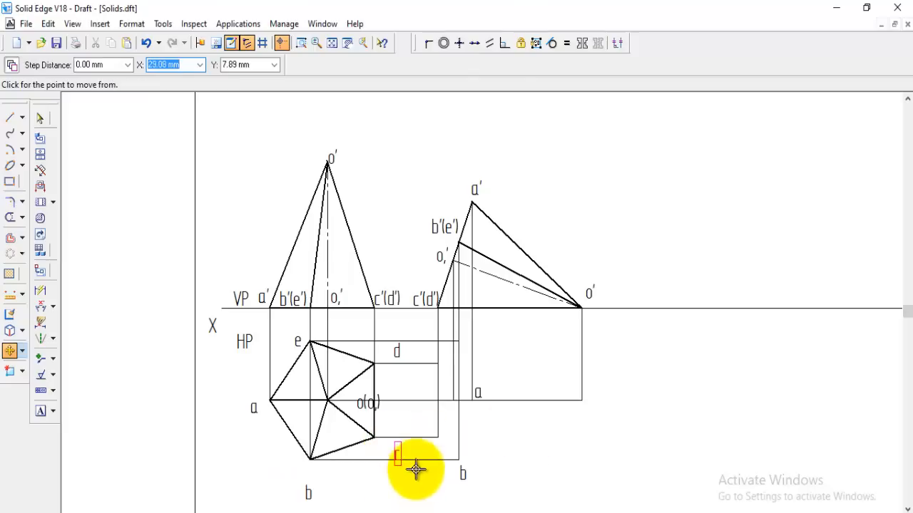
{"action": "left_click", "coordinate": [399, 489]}
{"action": "left_click", "coordinate": [433, 460]}
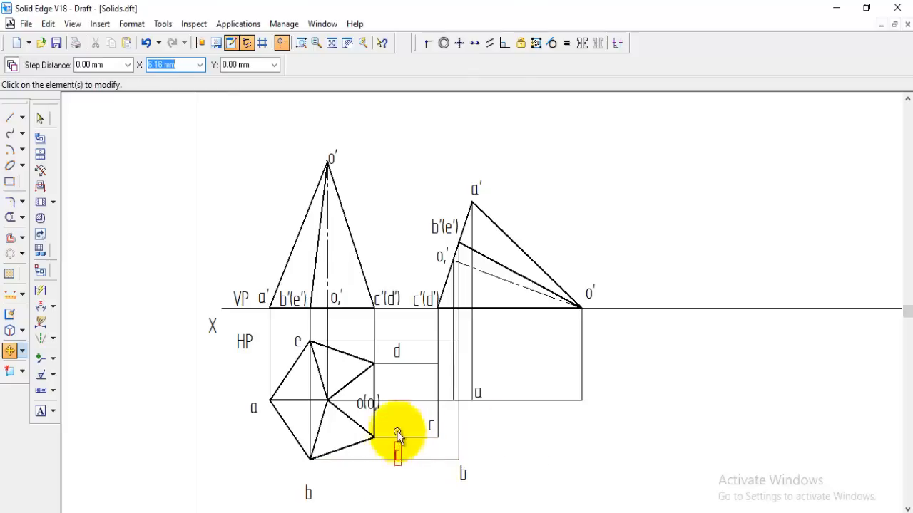
{"action": "left_click", "coordinate": [405, 355]}
{"action": "left_click", "coordinate": [382, 380]}
{"action": "left_click", "coordinate": [415, 385]}
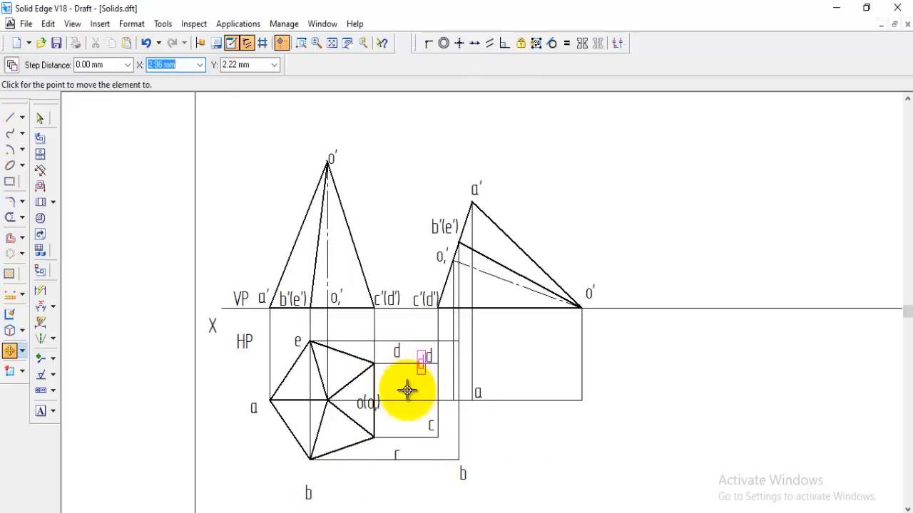
Copy the corner label e to its projected point below b'(e') in the second top view
{"action": "left_click", "coordinate": [298, 340]}
{"action": "left_click", "coordinate": [328, 360]}
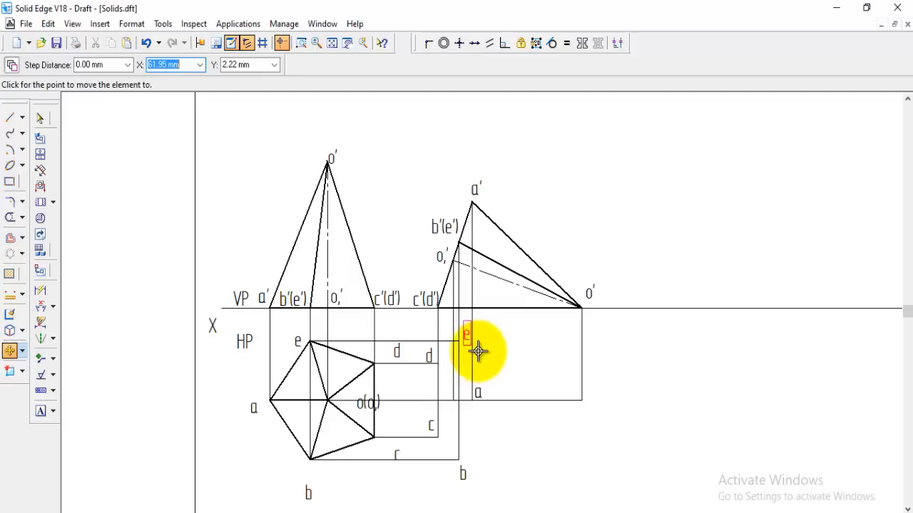
{"action": "left_click", "coordinate": [476, 347]}
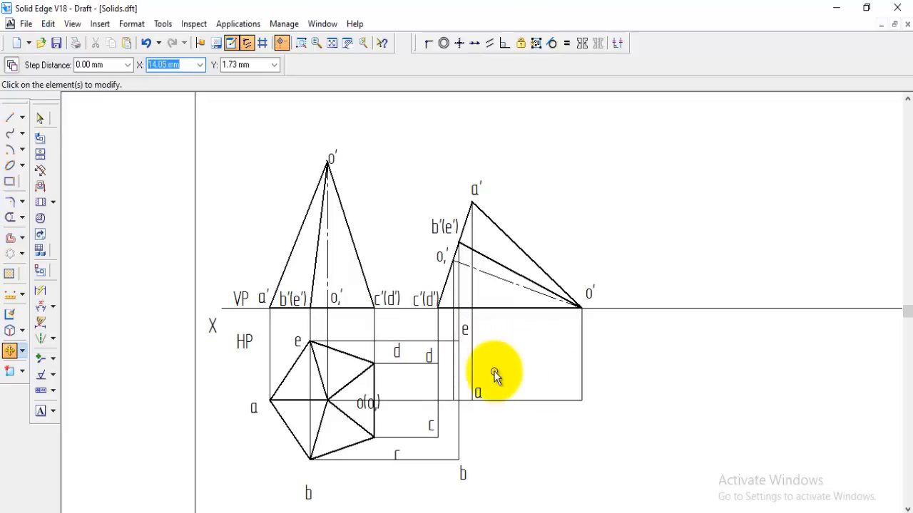
Add text labels o at the projected apex and o, at the projected base centre in the second top view
{"action": "left_click", "coordinate": [40, 411]}
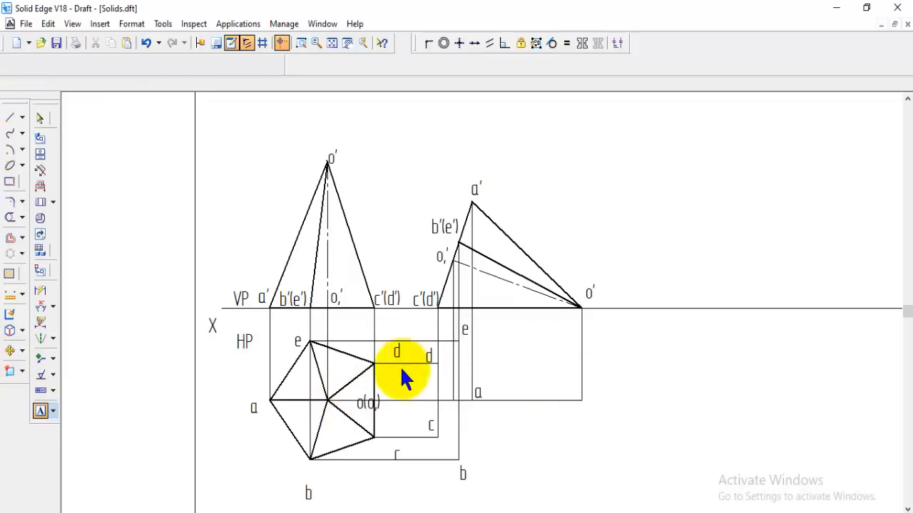
{"action": "left_click", "coordinate": [598, 390]}
{"action": "type", "text": "o"}
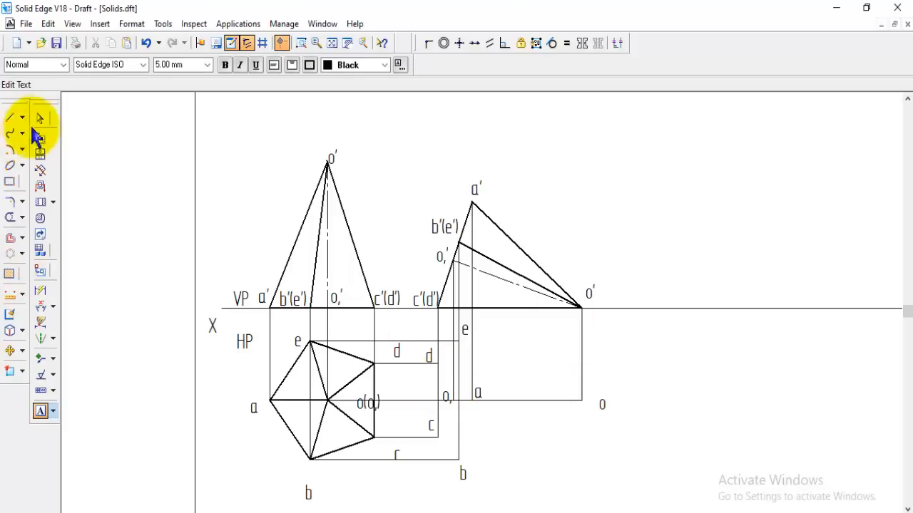
Draw the closed base outline a-b-c-d-e in the second top view using the Visible line style
{"action": "left_click", "coordinate": [10, 118]}
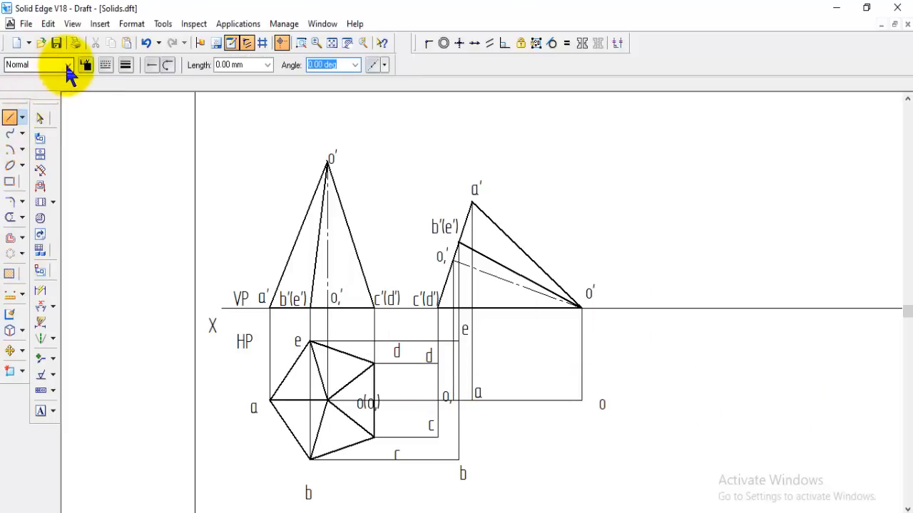
{"action": "left_click", "coordinate": [67, 66]}
{"action": "left_click", "coordinate": [34, 174]}
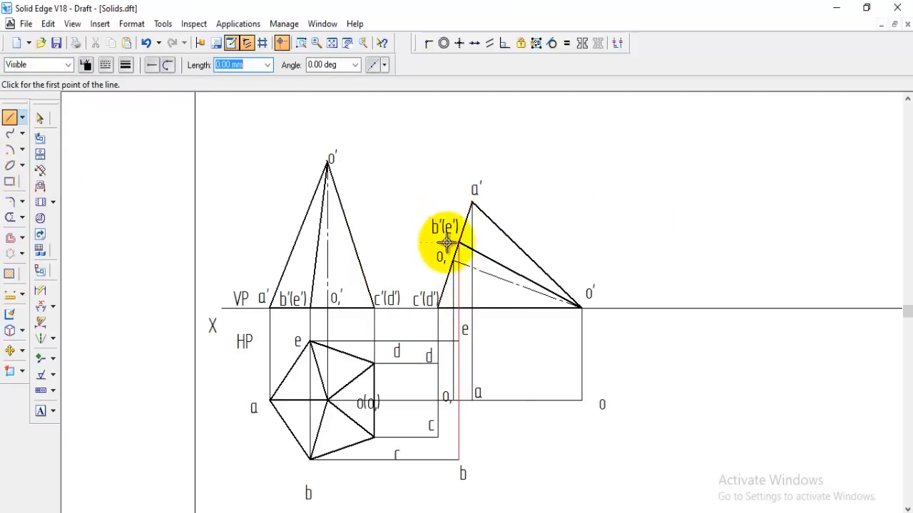
{"action": "left_click", "coordinate": [471, 400]}
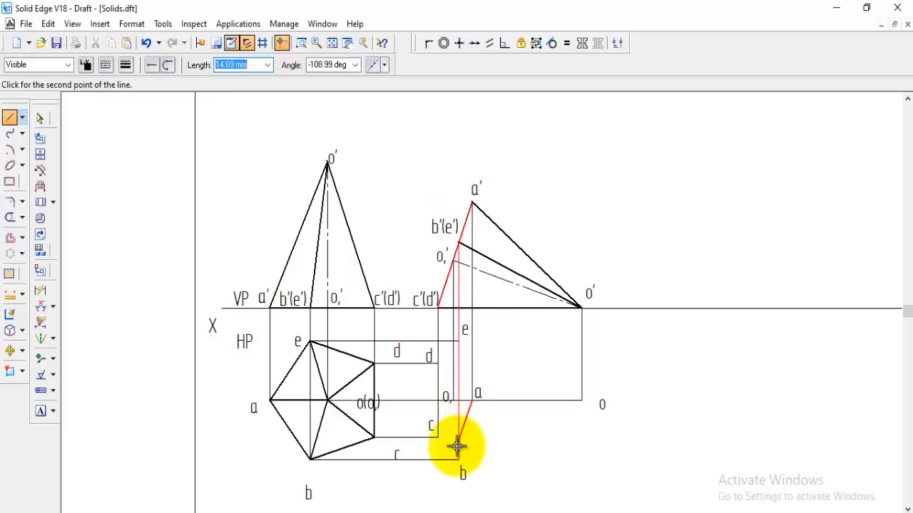
{"action": "left_click", "coordinate": [460, 460]}
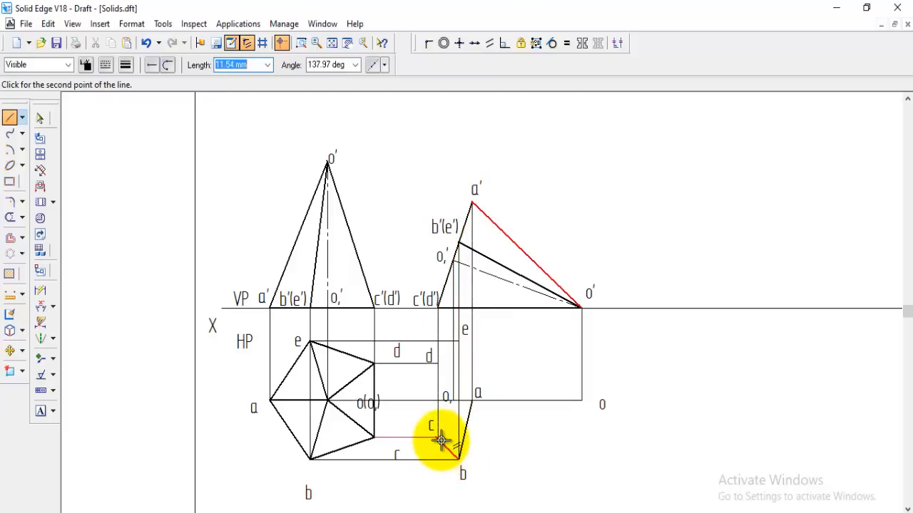
{"action": "left_click", "coordinate": [438, 436]}
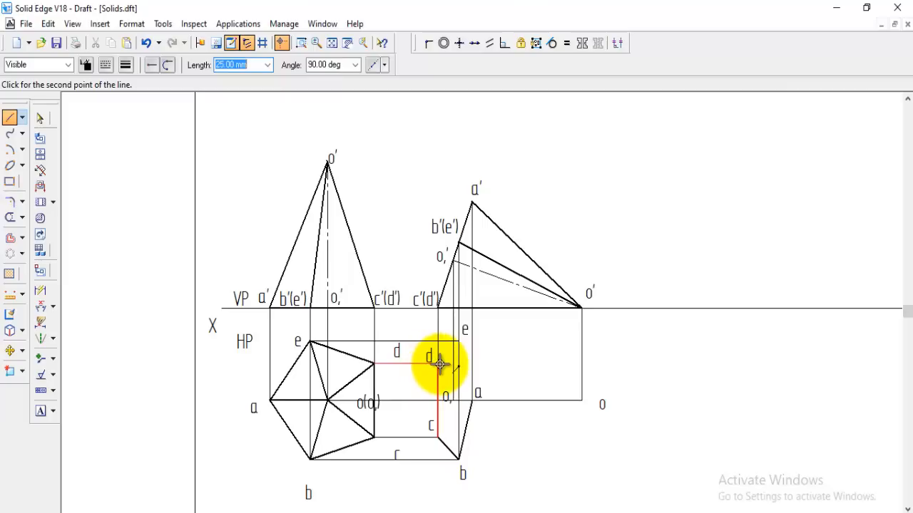
{"action": "left_click", "coordinate": [438, 363]}
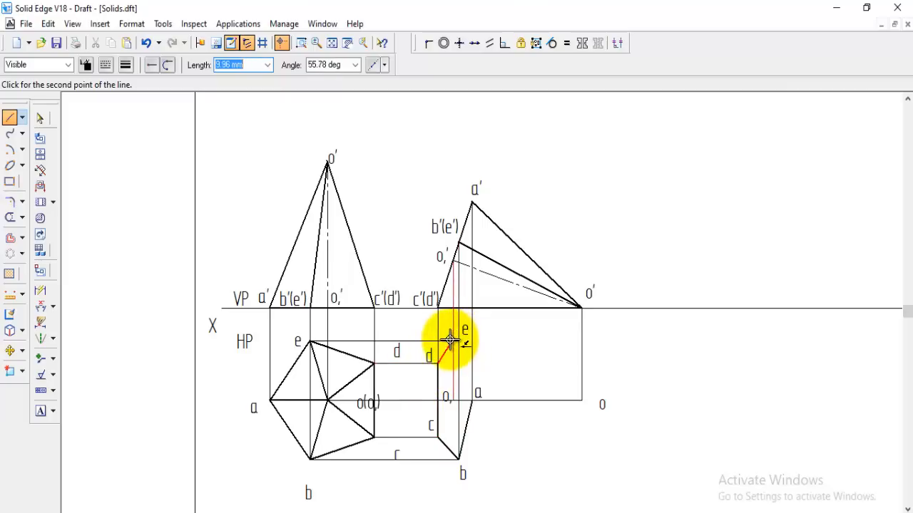
{"action": "left_click", "coordinate": [459, 342]}
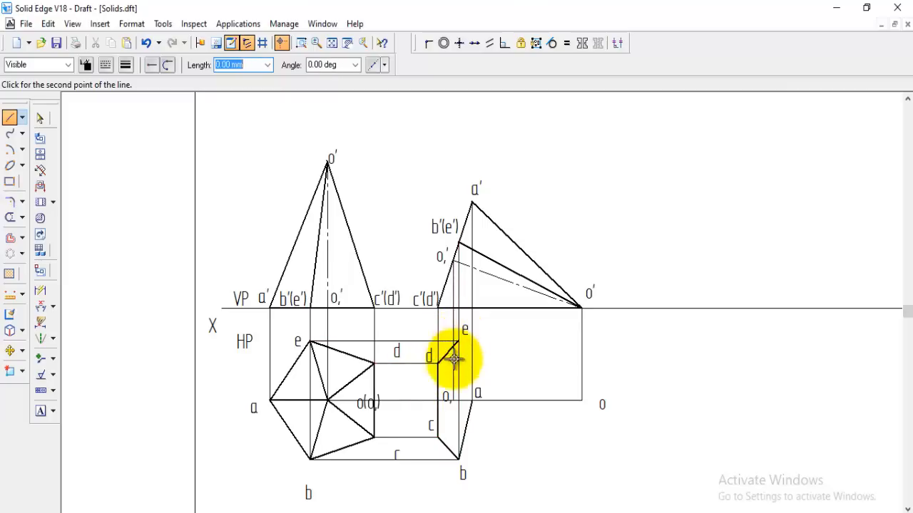
{"action": "double_click", "coordinate": [476, 400]}
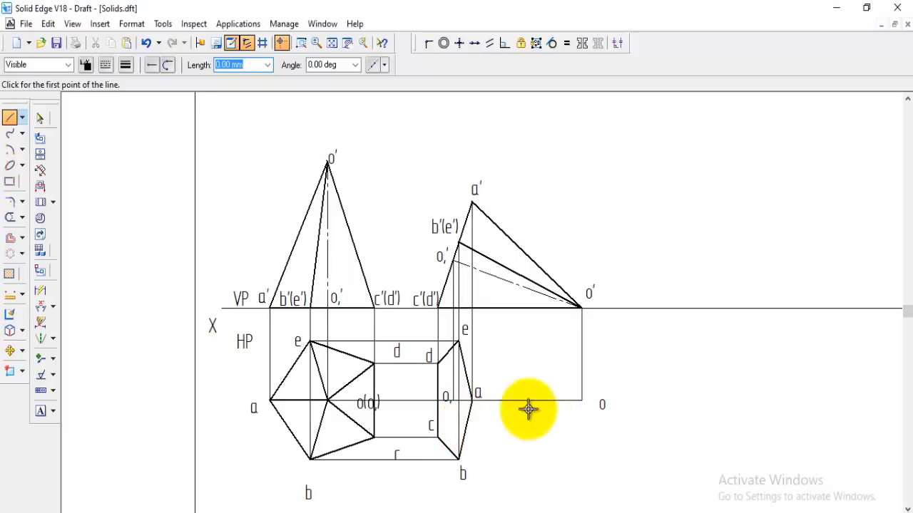
Draw Visible-style slant edges from corners e, b and a to the apex o in the second top view
{"action": "left_click", "coordinate": [458, 341]}
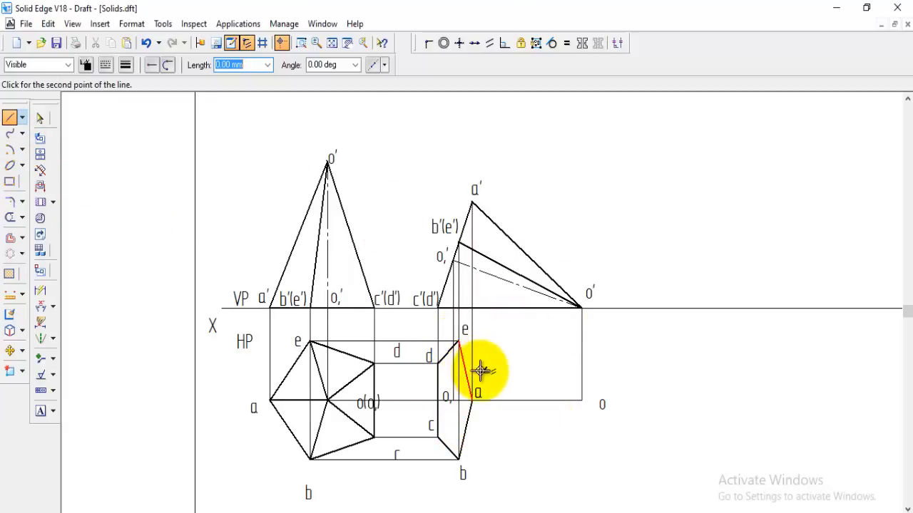
{"action": "left_click", "coordinate": [581, 401]}
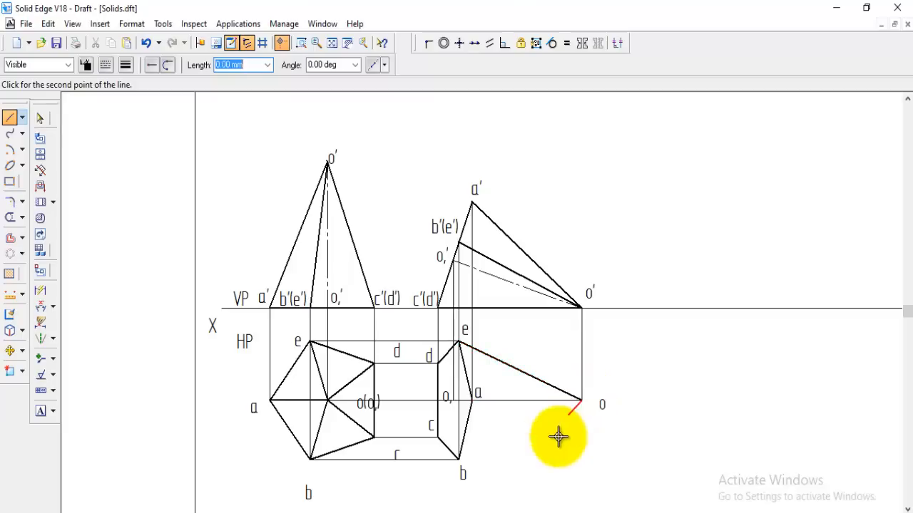
{"action": "left_click", "coordinate": [458, 460]}
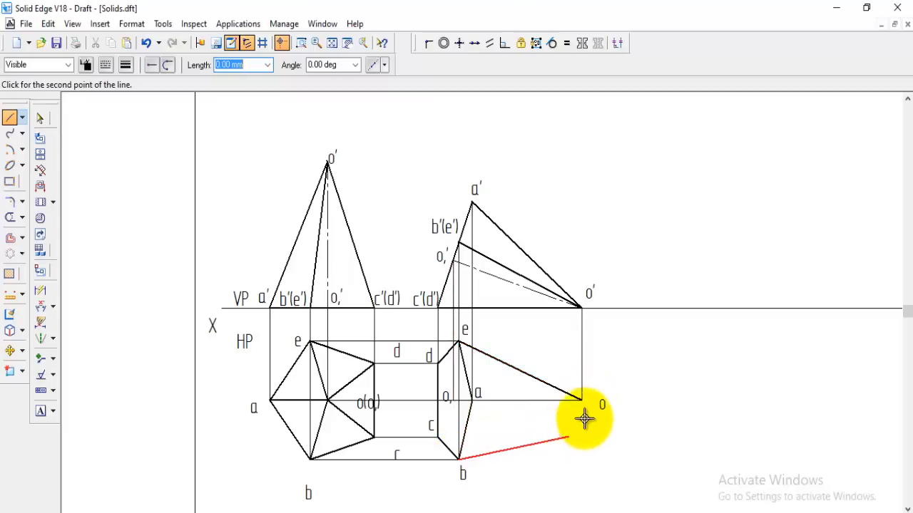
{"action": "left_click", "coordinate": [582, 400]}
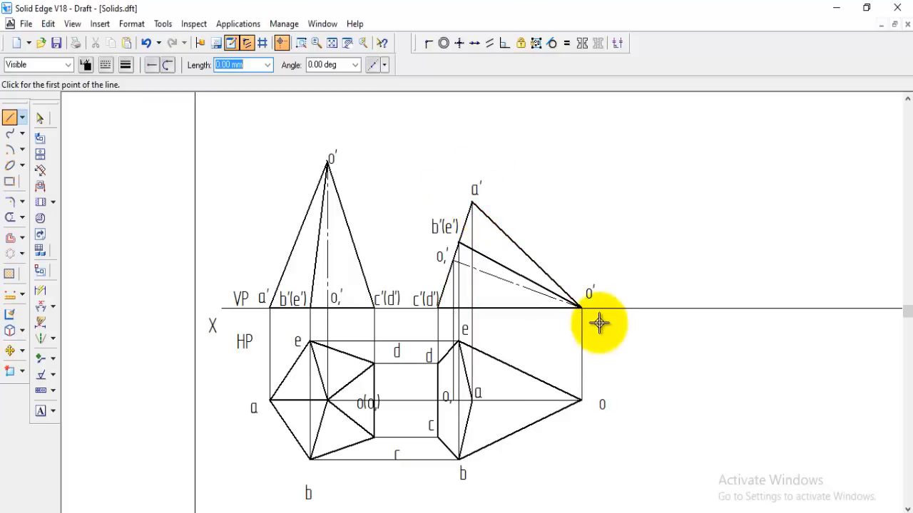
{"action": "left_click", "coordinate": [472, 400]}
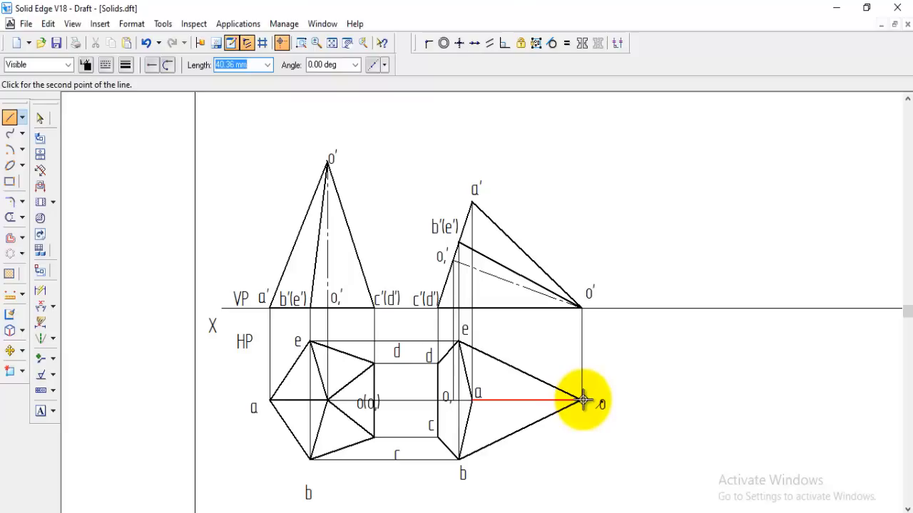
{"action": "left_click", "coordinate": [583, 400]}
{"action": "right_click", "coordinate": [586, 427]}
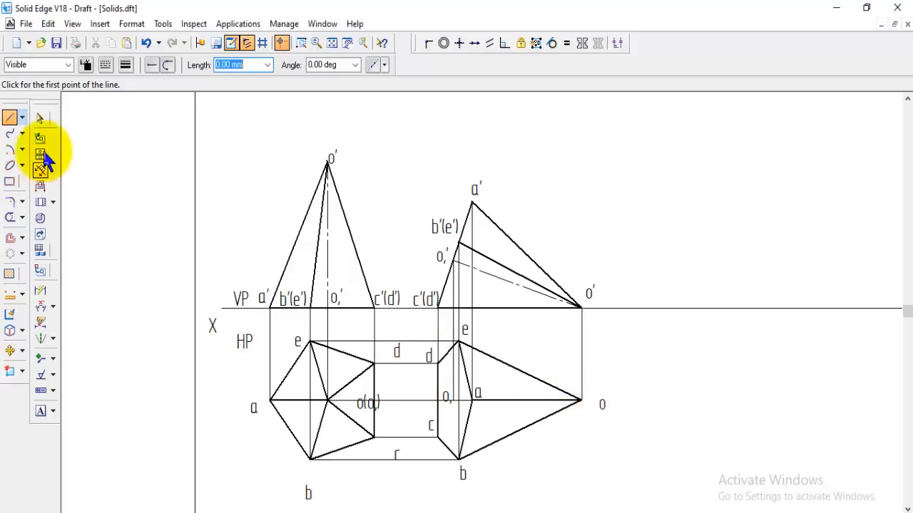
Draw Hidden-style slant edges from corners d and c to the apex o in the second top view
{"action": "left_click", "coordinate": [68, 65]}
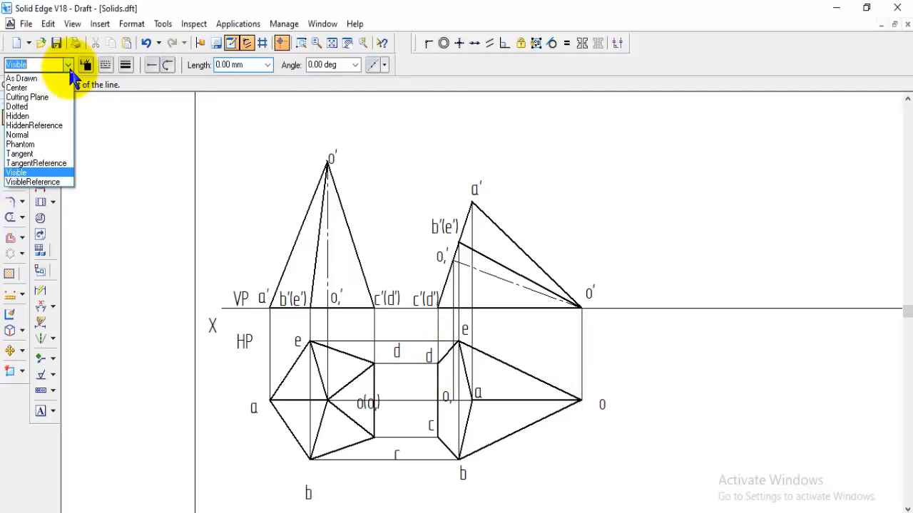
{"action": "left_click", "coordinate": [37, 117]}
{"action": "left_click", "coordinate": [125, 65]}
{"action": "left_click", "coordinate": [144, 119]}
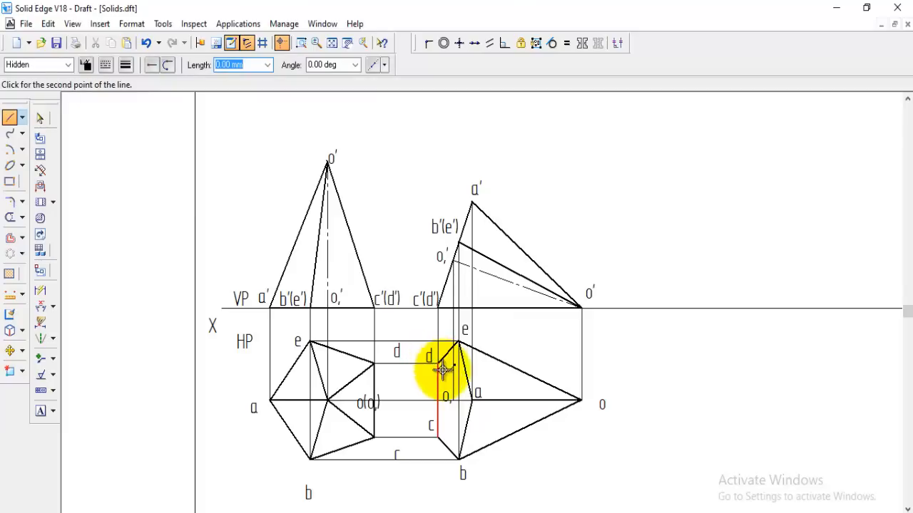
{"action": "left_click", "coordinate": [578, 401]}
{"action": "left_click", "coordinate": [437, 437]}
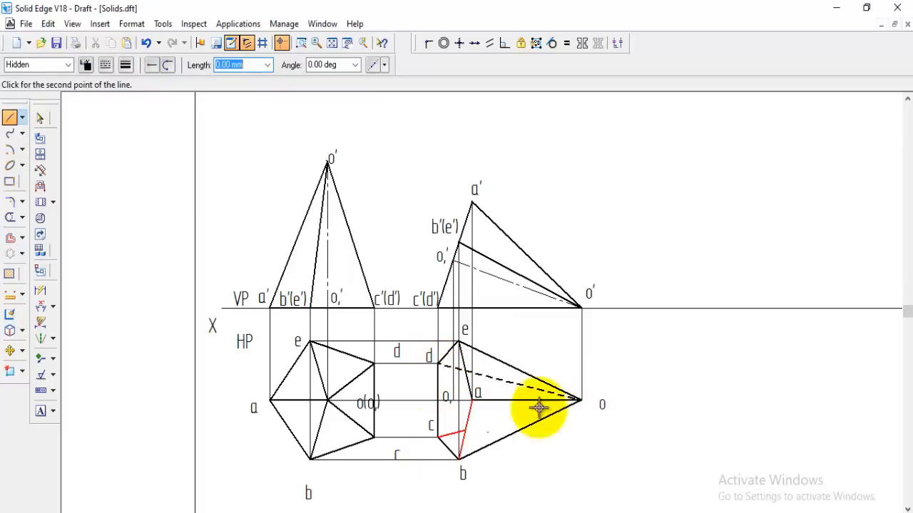
{"action": "left_click", "coordinate": [579, 401]}
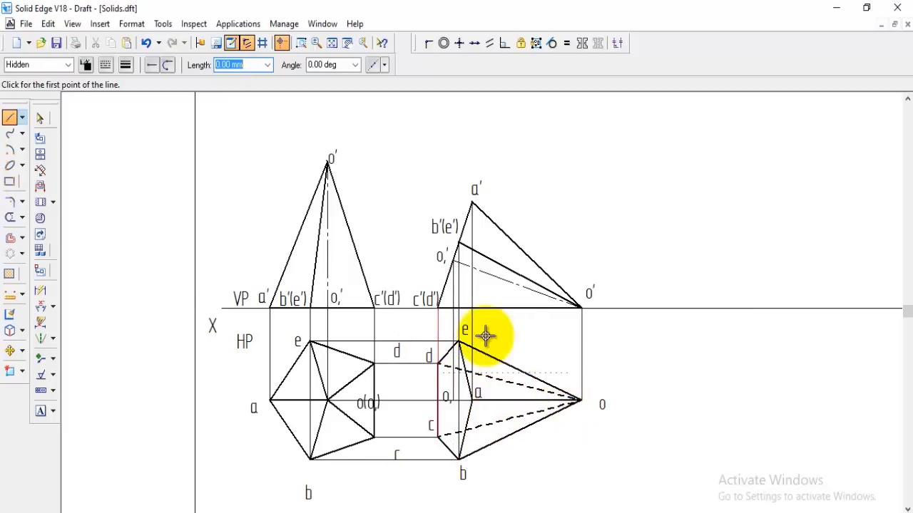
Trim the thin horizontal construction line between o, and corner a in the second top view
{"action": "left_click", "coordinate": [299, 43]}
{"action": "left_click", "coordinate": [402, 332]}
{"action": "left_click", "coordinate": [467, 438]}
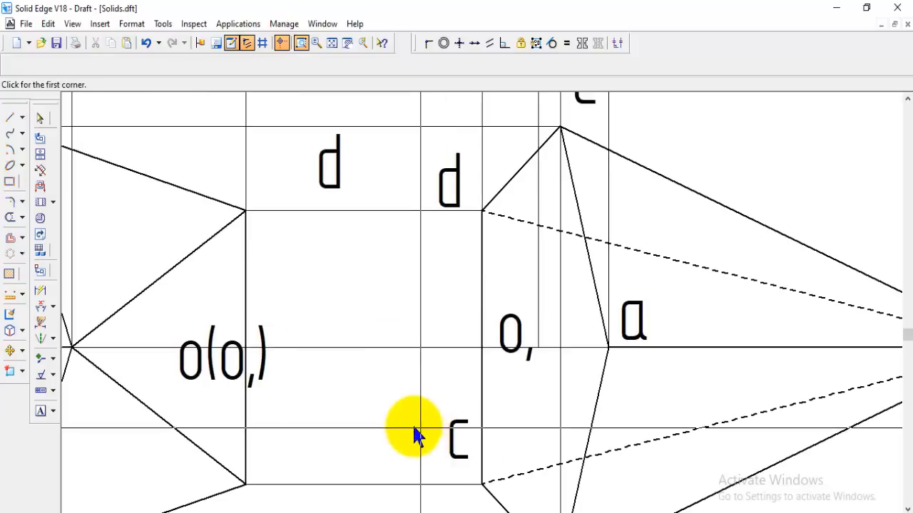
{"action": "key", "text": "Escape"}
{"action": "left_click", "coordinate": [22, 219]}
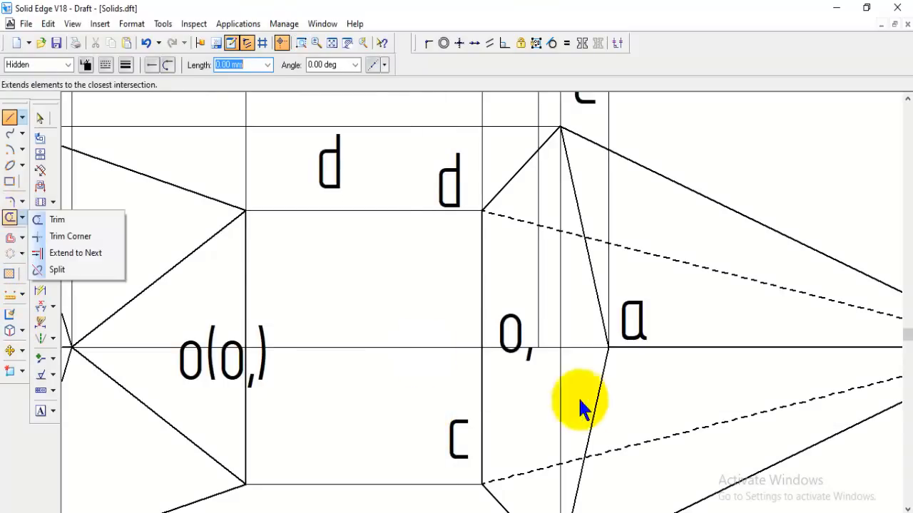
{"action": "left_click", "coordinate": [54, 221]}
{"action": "left_click", "coordinate": [591, 347]}
{"action": "left_click", "coordinate": [544, 347]}
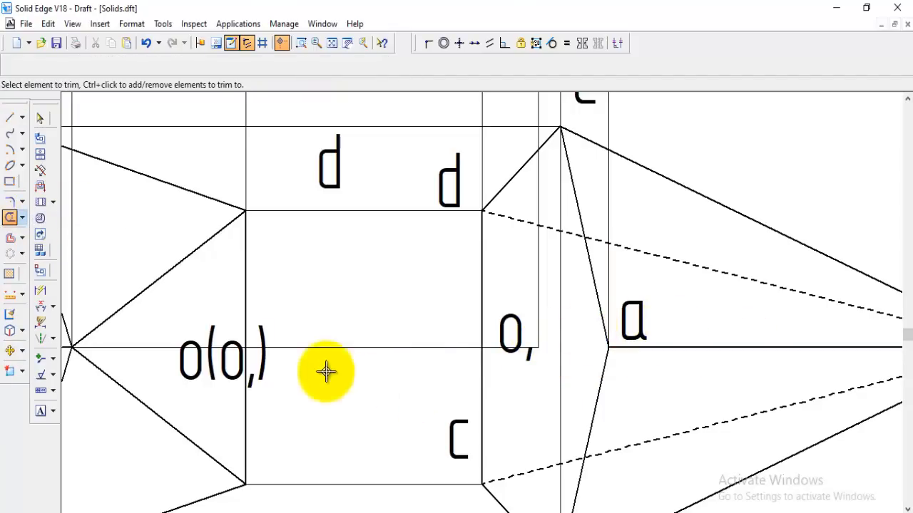
Draw a Center-style line between point o, and corner a in the second top view
{"action": "left_click", "coordinate": [10, 117]}
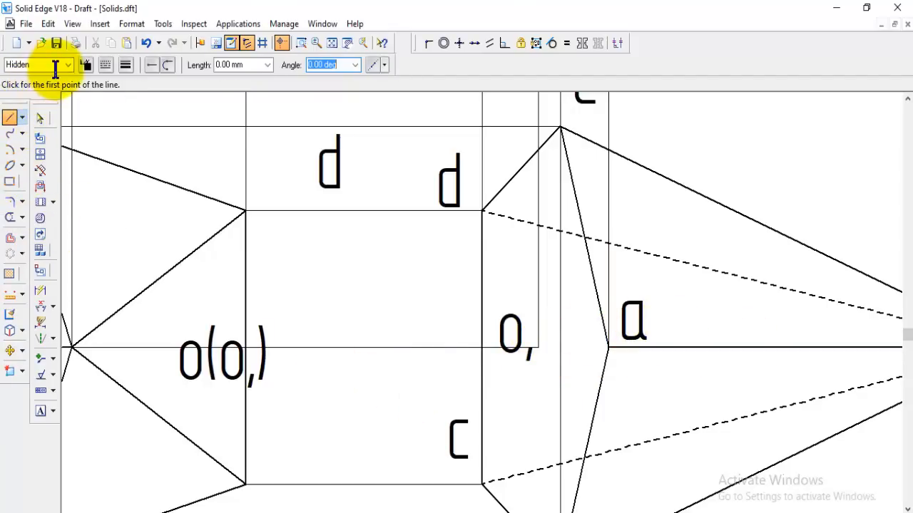
{"action": "left_click", "coordinate": [68, 65]}
{"action": "left_click", "coordinate": [48, 87]}
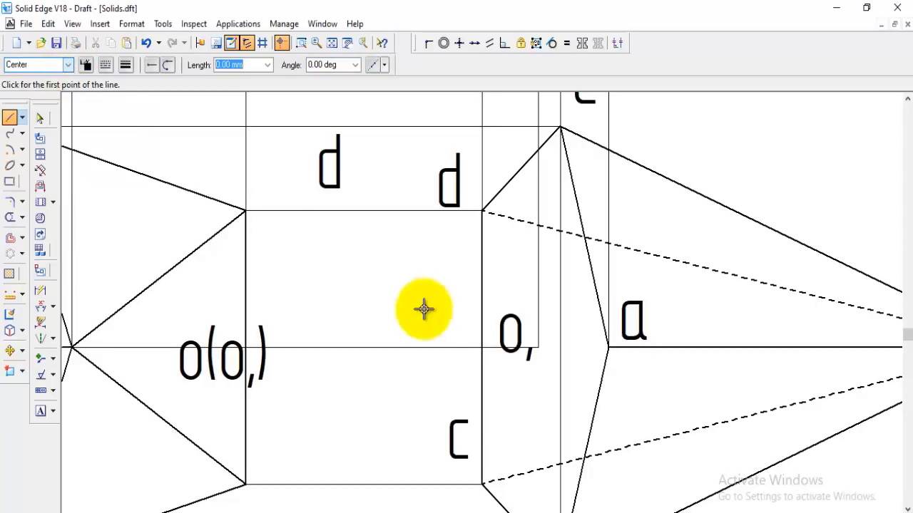
{"action": "left_click", "coordinate": [554, 354]}
{"action": "left_click", "coordinate": [610, 349]}
{"action": "right_click", "coordinate": [572, 380]}
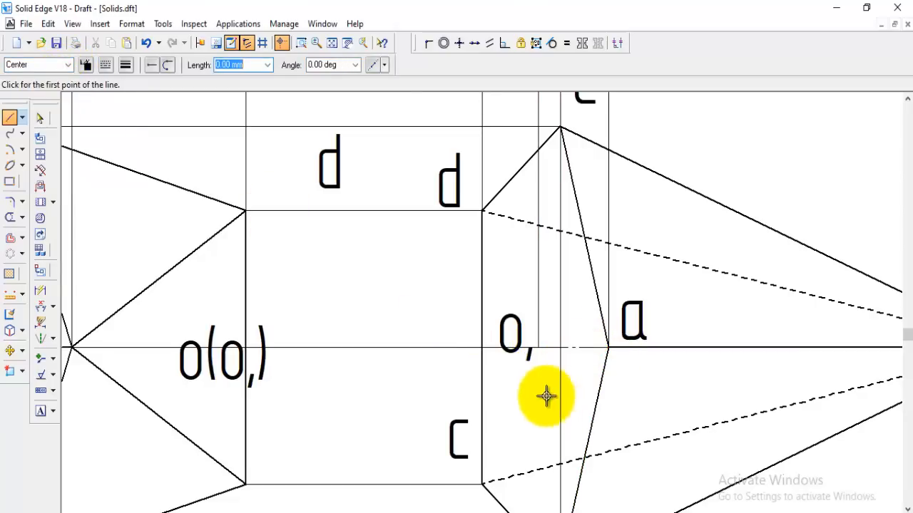
Draw a short Normal-style horizontal line below XY beside the second top view, plus a line about 73 mm long sloping down 45° from its start
{"action": "left_click", "coordinate": [332, 43]}
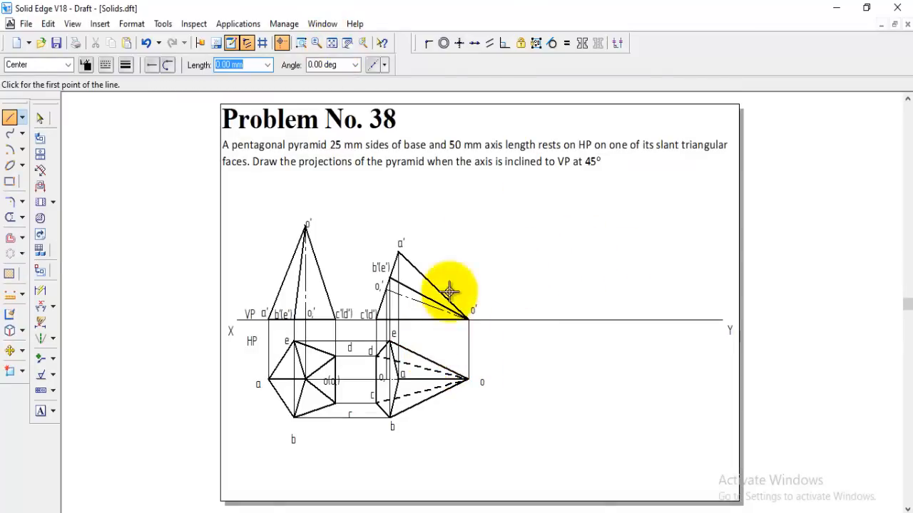
{"action": "left_click", "coordinate": [301, 44]}
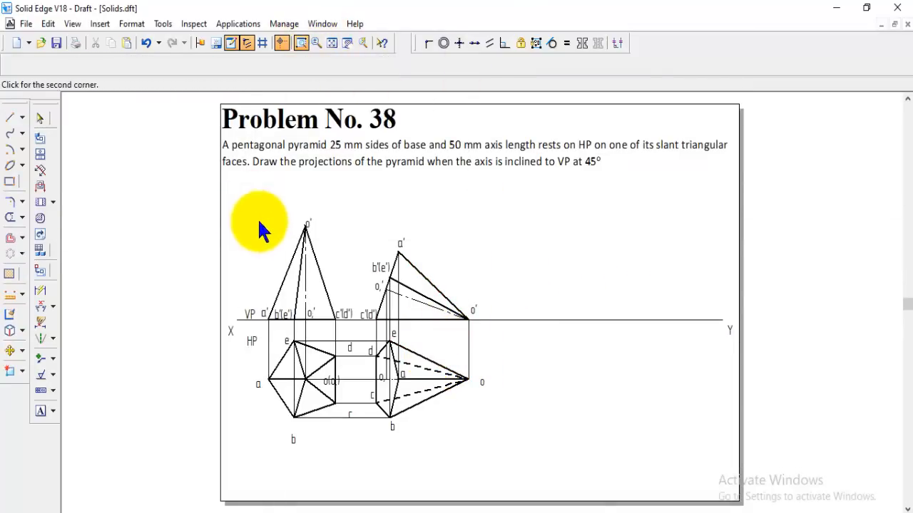
{"action": "left_click", "coordinate": [251, 202]}
{"action": "left_click", "coordinate": [654, 453]}
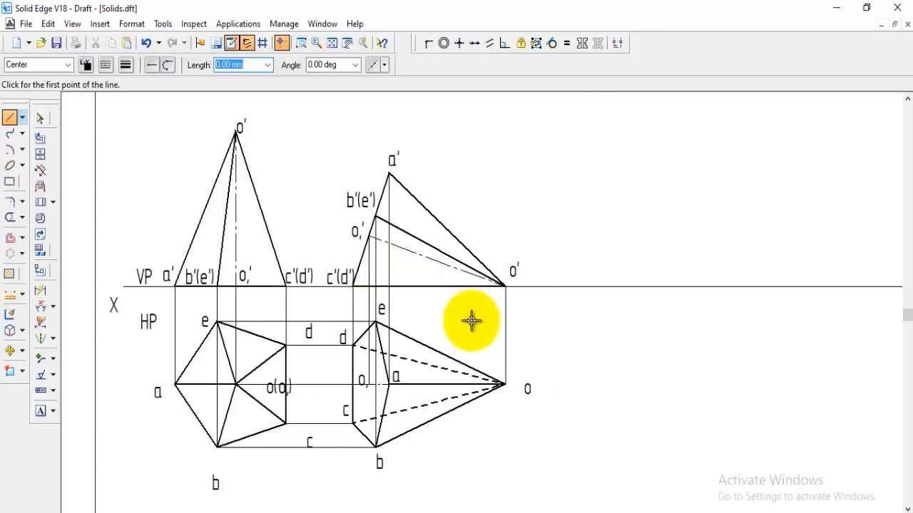
{"action": "left_click", "coordinate": [68, 64]}
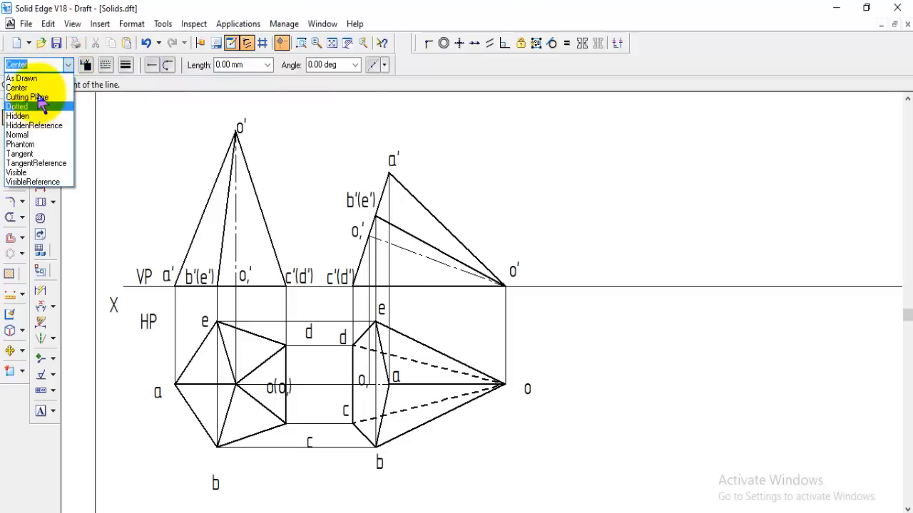
{"action": "left_click", "coordinate": [34, 134]}
{"action": "scroll", "coordinate": [666, 249], "scroll_direction": "up", "scroll_amount": 4}
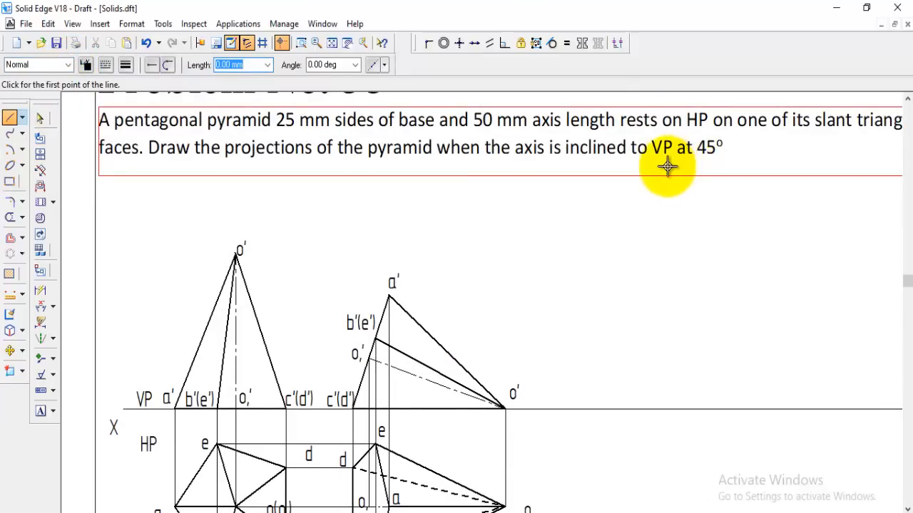
{"action": "scroll", "coordinate": [680, 279], "scroll_direction": "down", "scroll_amount": 5}
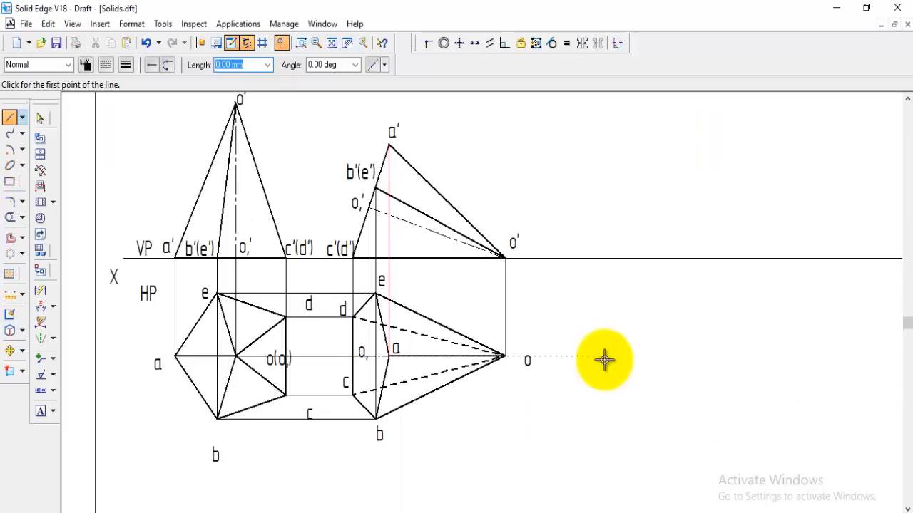
{"action": "left_click", "coordinate": [897, 512]}
{"action": "left_click", "coordinate": [897, 512]}
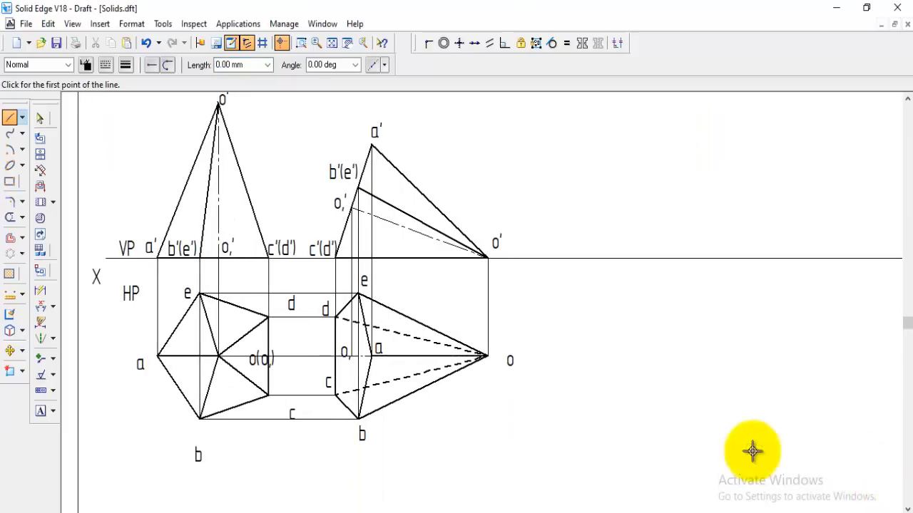
{"action": "left_click", "coordinate": [569, 301]}
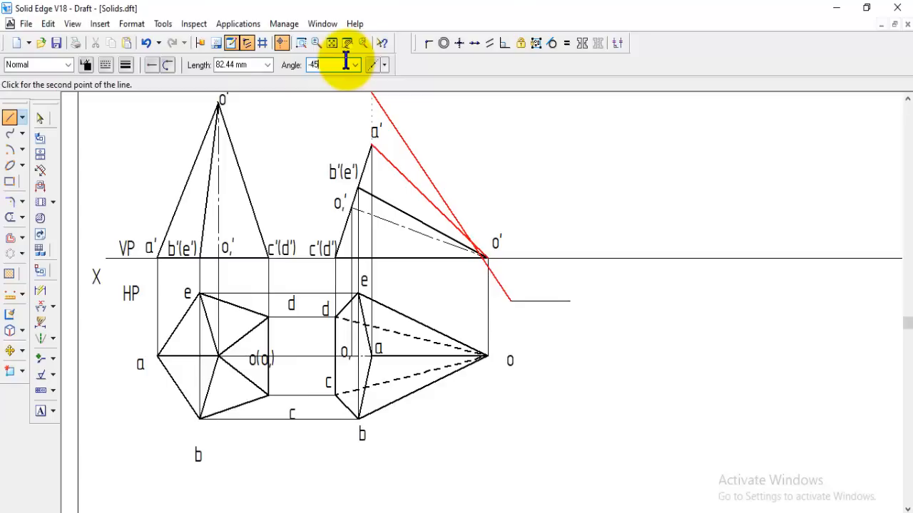
{"action": "left_click", "coordinate": [703, 419]}
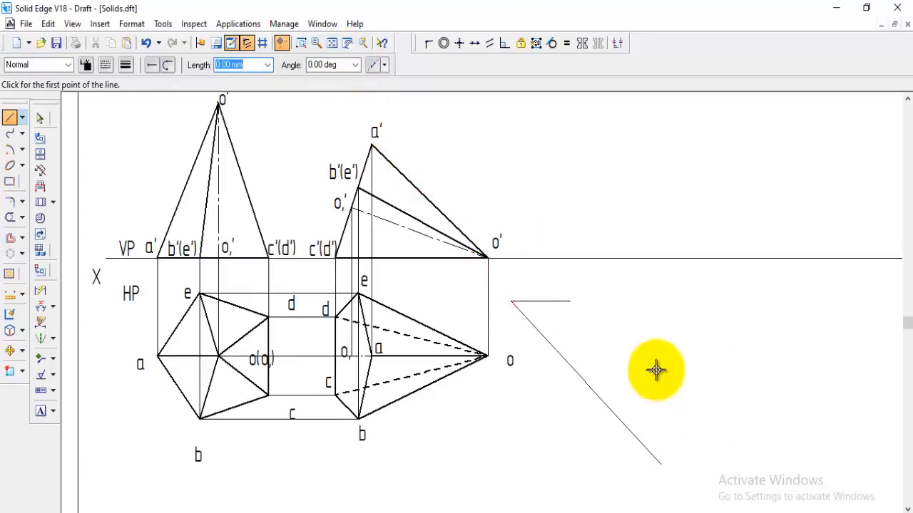
Dimension the angle between the new sloping line and the short horizontal line
{"action": "left_click", "coordinate": [529, 322]}
{"action": "left_click", "coordinate": [546, 302]}
{"action": "left_click", "coordinate": [550, 318]}
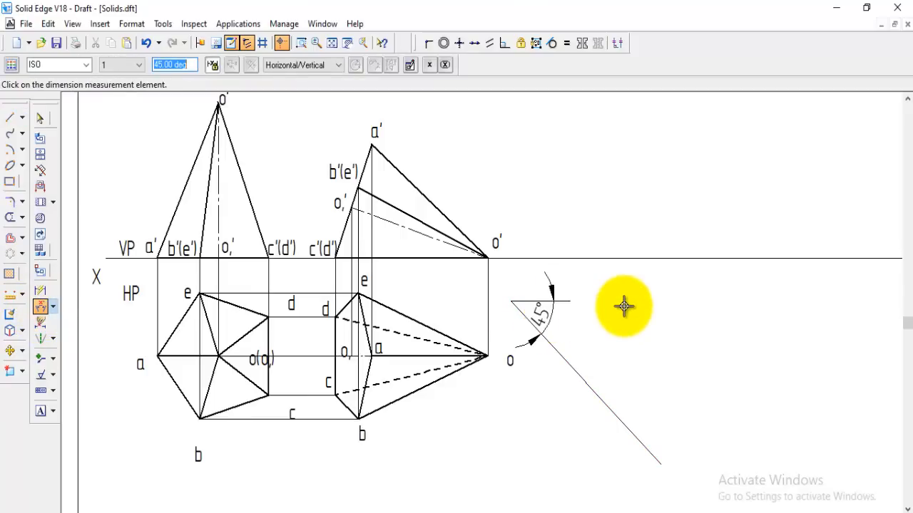
Dimension base side a-b in the first top view and the axis height in the first front view
{"action": "left_click", "coordinate": [42, 291]}
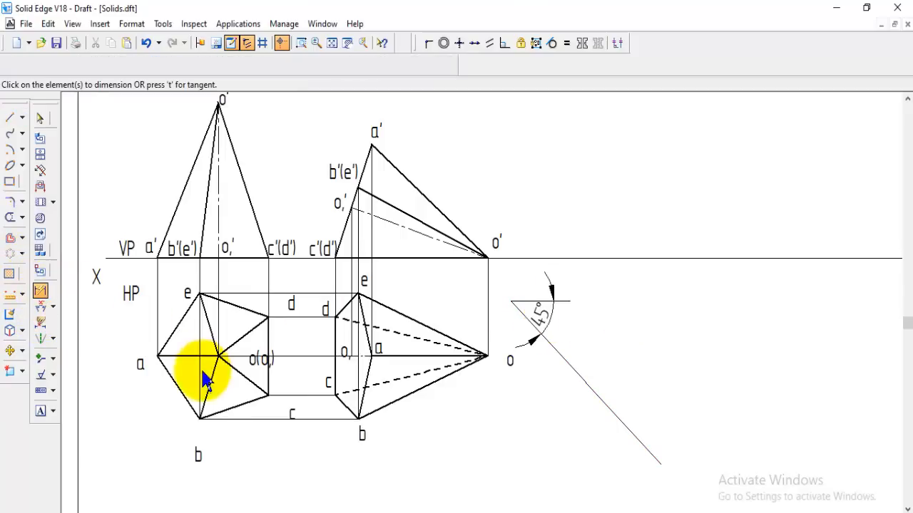
{"action": "left_click", "coordinate": [178, 384]}
{"action": "left_click", "coordinate": [146, 415]}
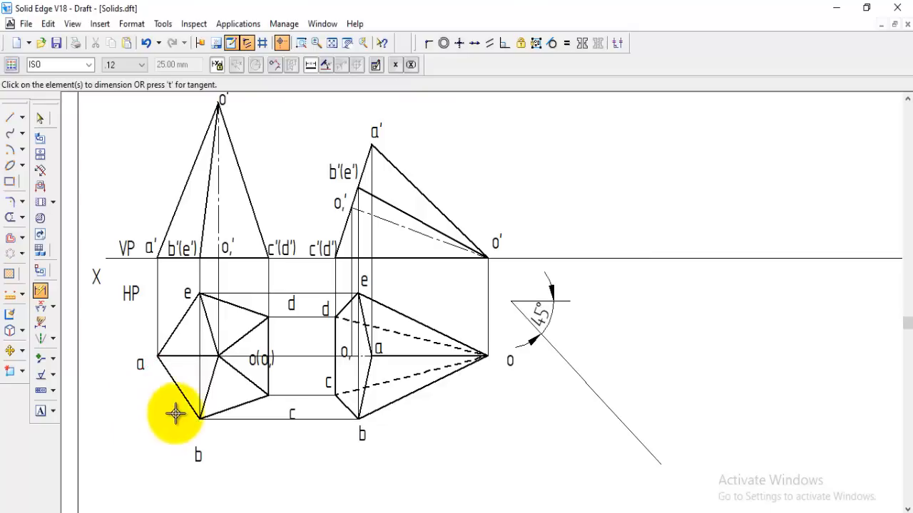
{"action": "left_click", "coordinate": [219, 218]}
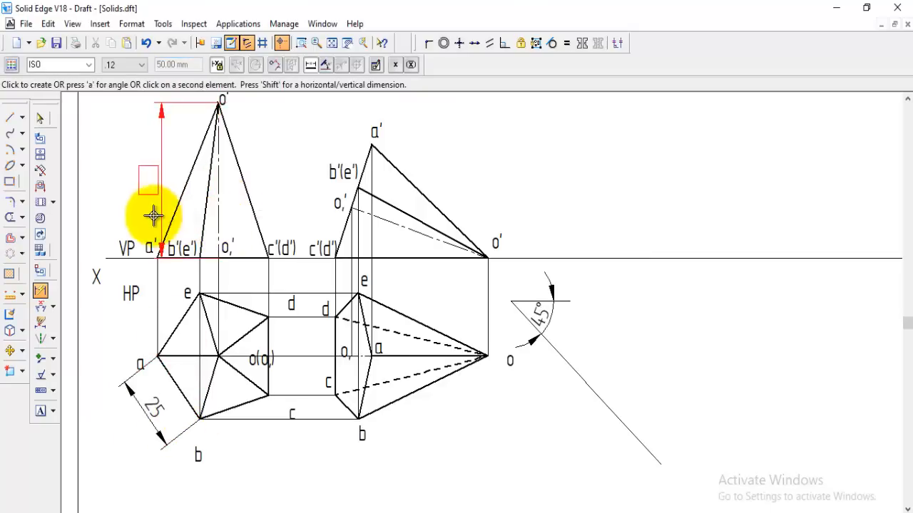
{"action": "left_click", "coordinate": [137, 212]}
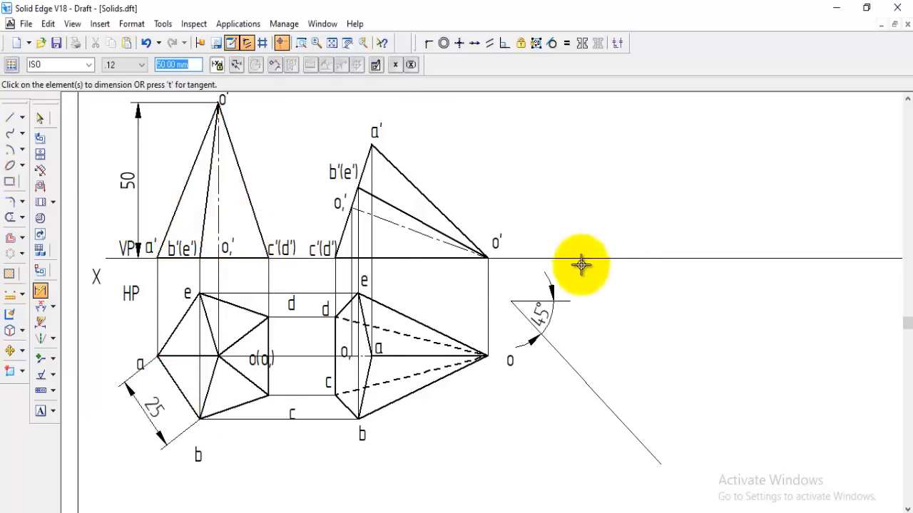
Dimension the horizontal distance between the projectors of o, and apex o, placing it below the second top view
{"action": "left_click", "coordinate": [10, 117]}
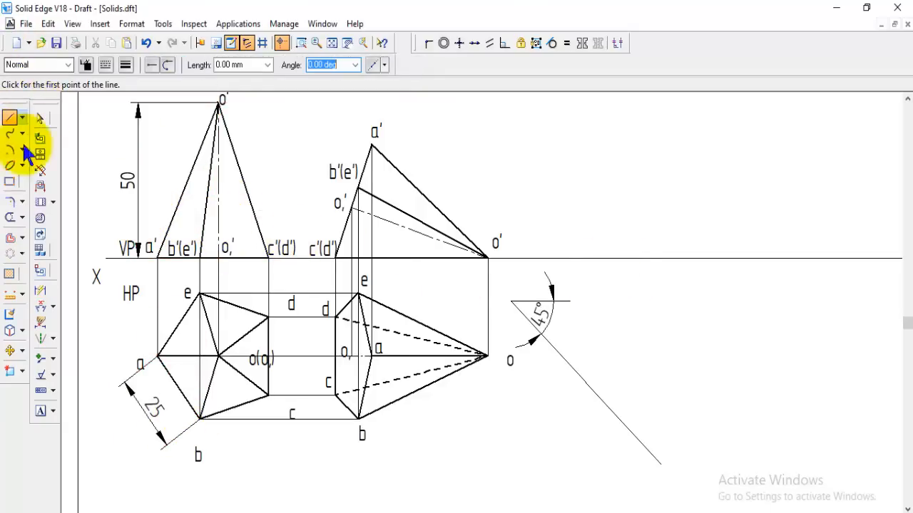
{"action": "left_click", "coordinate": [9, 149]}
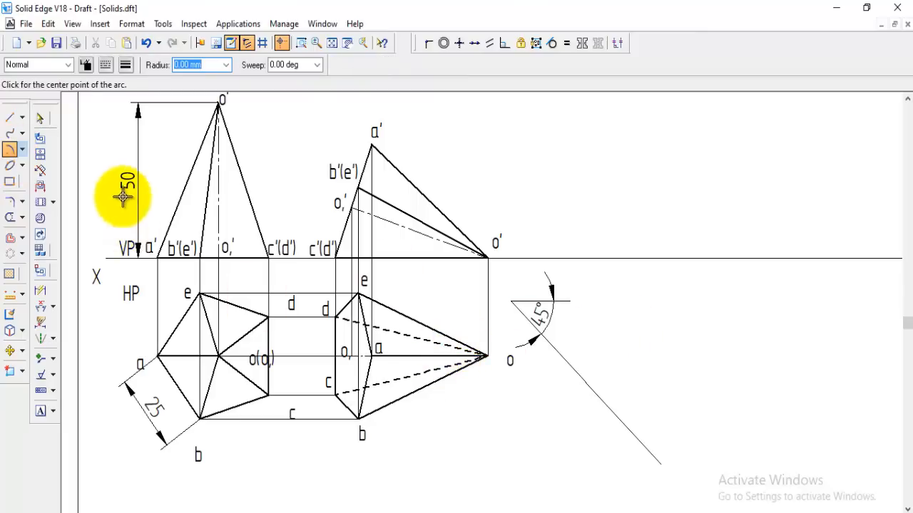
{"action": "left_click", "coordinate": [40, 291]}
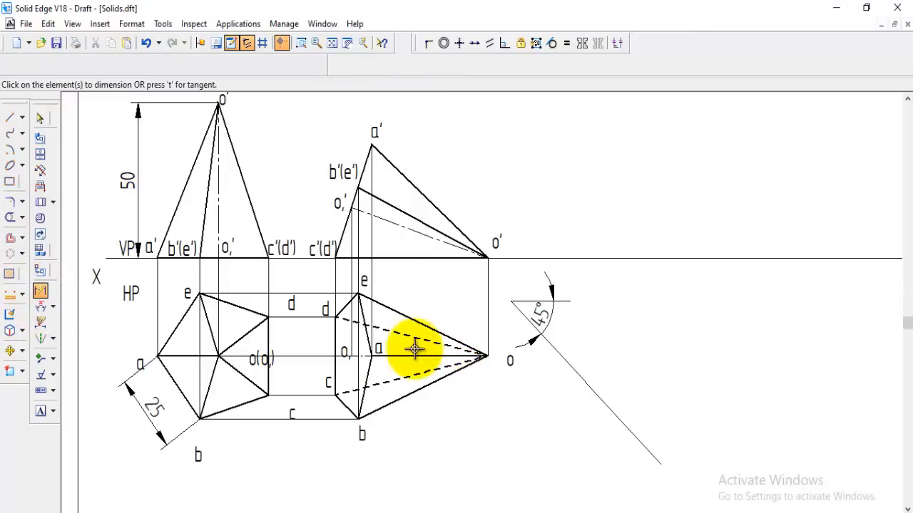
{"action": "left_click", "coordinate": [350, 332]}
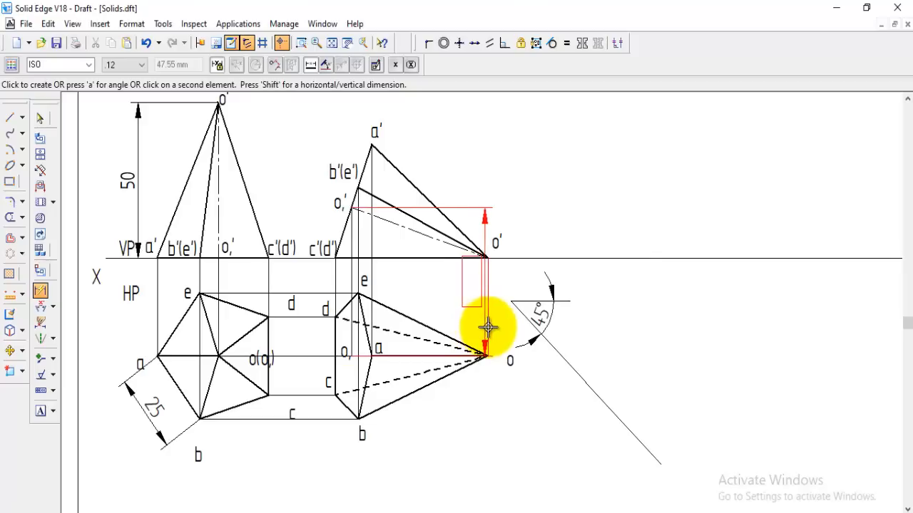
{"action": "left_click", "coordinate": [484, 327]}
{"action": "left_click", "coordinate": [421, 466]}
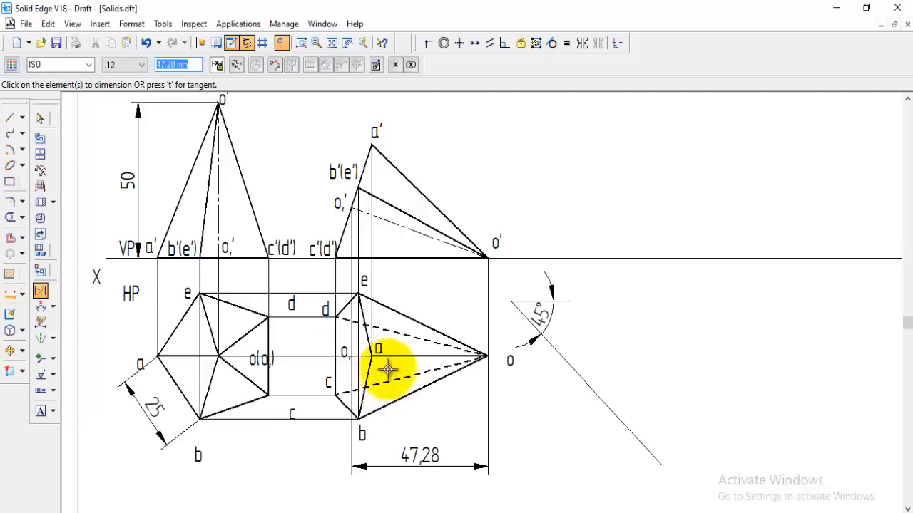
Draw a 50 mm radius arc centred on the vertex of the 45° angle, starting on the sloping line
{"action": "left_click", "coordinate": [10, 151]}
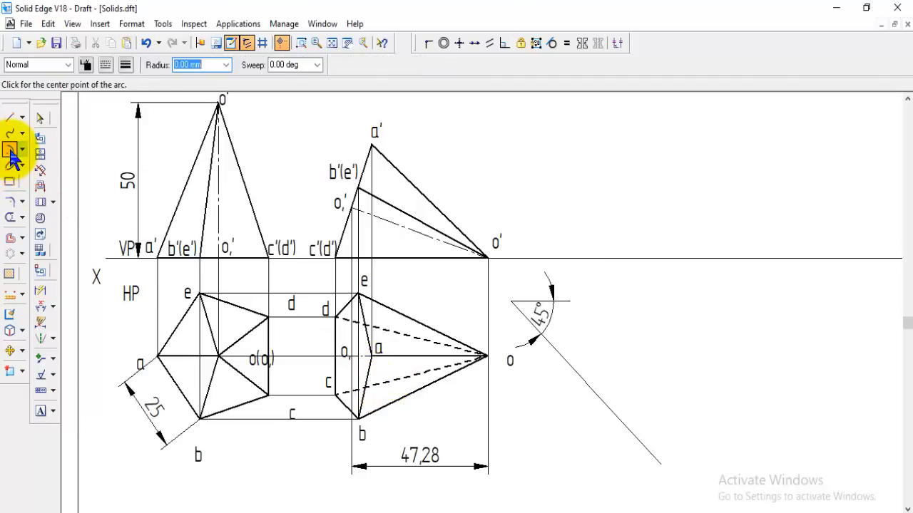
{"action": "left_click", "coordinate": [510, 302]}
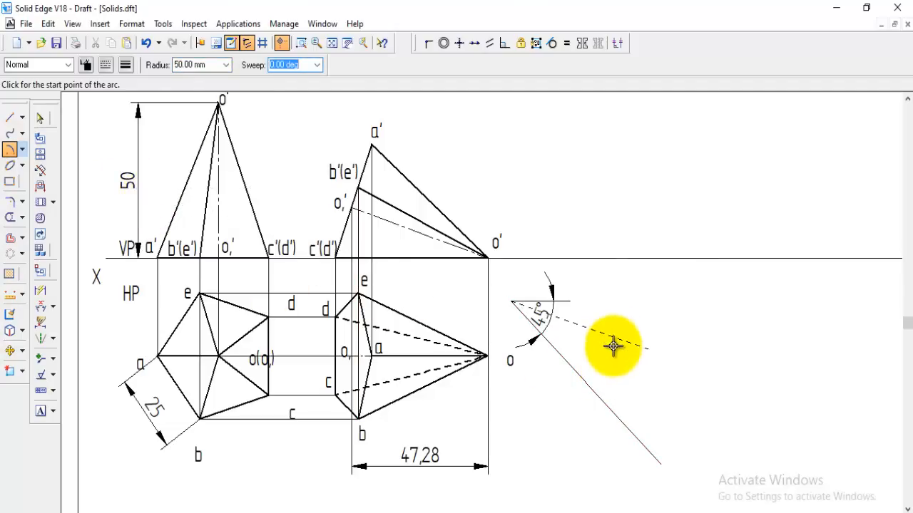
{"action": "left_click", "coordinate": [615, 414]}
{"action": "left_click", "coordinate": [632, 395]}
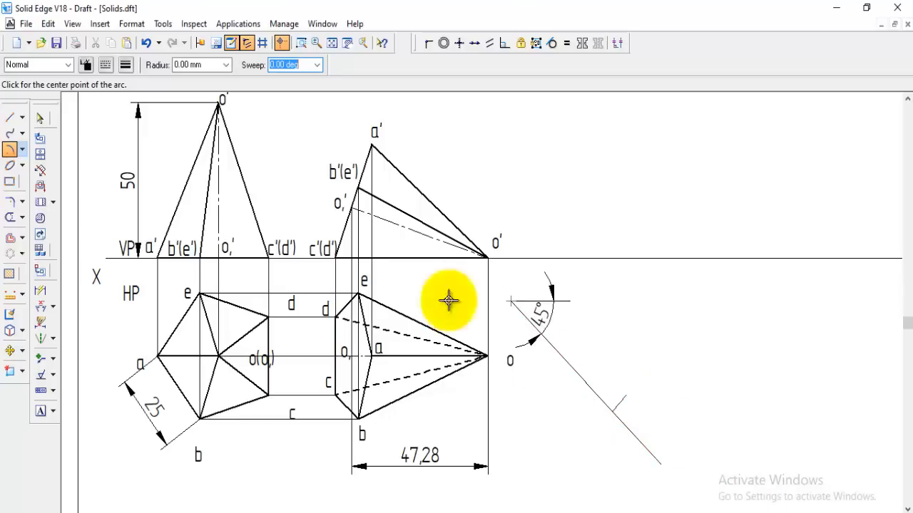
Draw a HiddenReference-style horizontal locus line extending left from where the 50 mm arc meets the 45° line
{"action": "left_click", "coordinate": [11, 119]}
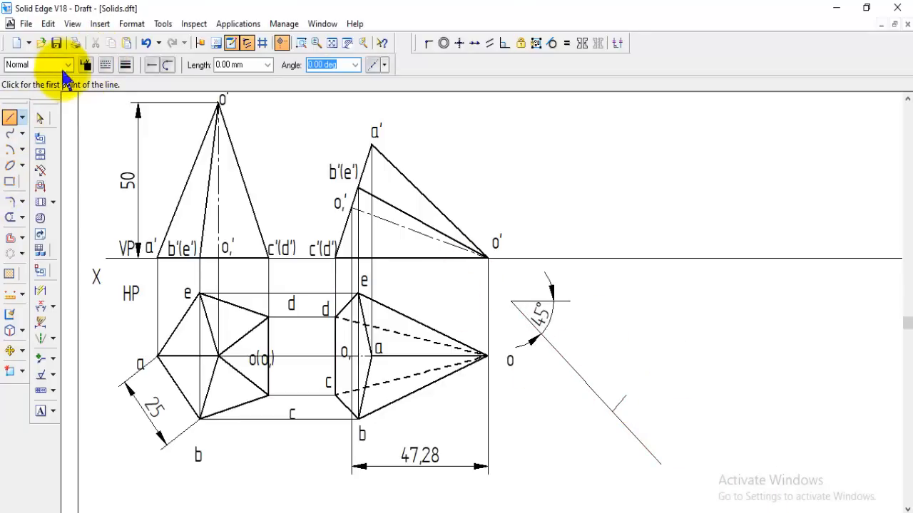
{"action": "left_click", "coordinate": [69, 65]}
{"action": "left_click", "coordinate": [32, 122]}
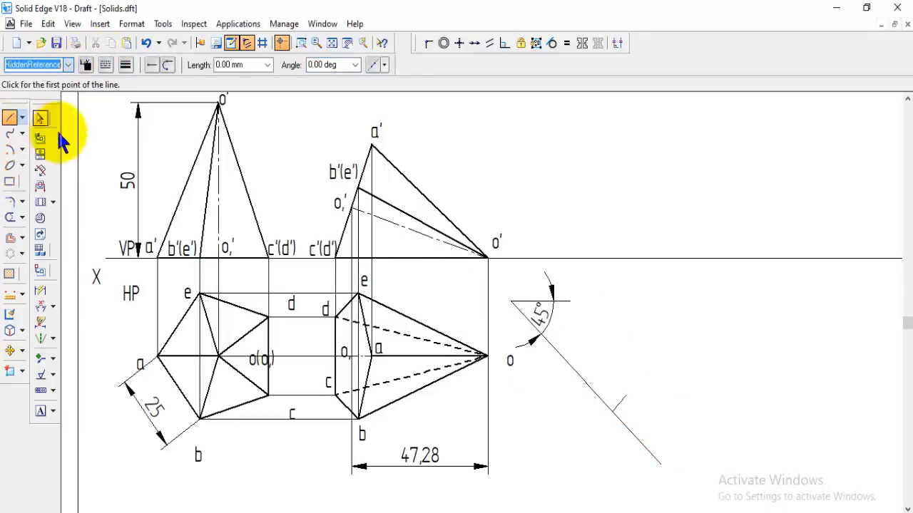
{"action": "left_click", "coordinate": [612, 411]}
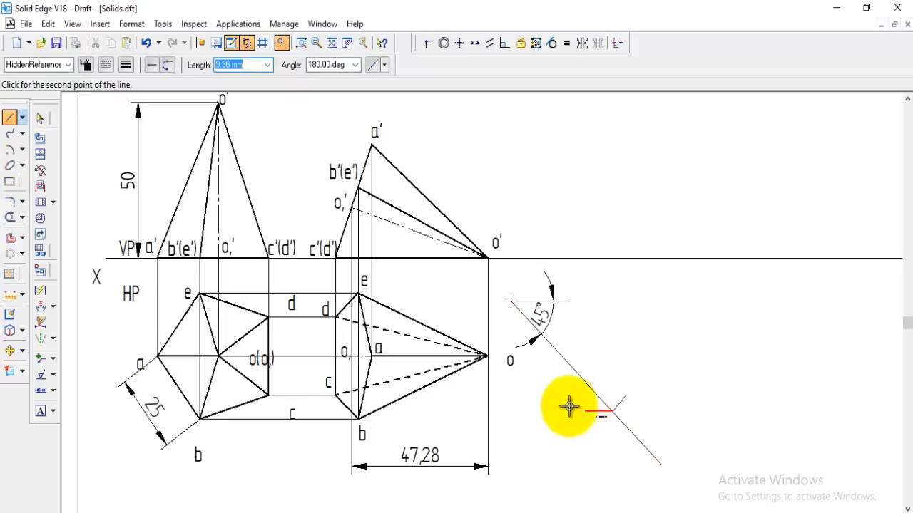
{"action": "left_click", "coordinate": [526, 411]}
Draw a HiddenReference-style arc of 47.28 mm radius centred on the angle's vertex, starting on the horizontal locus line
{"action": "left_click", "coordinate": [9, 151]}
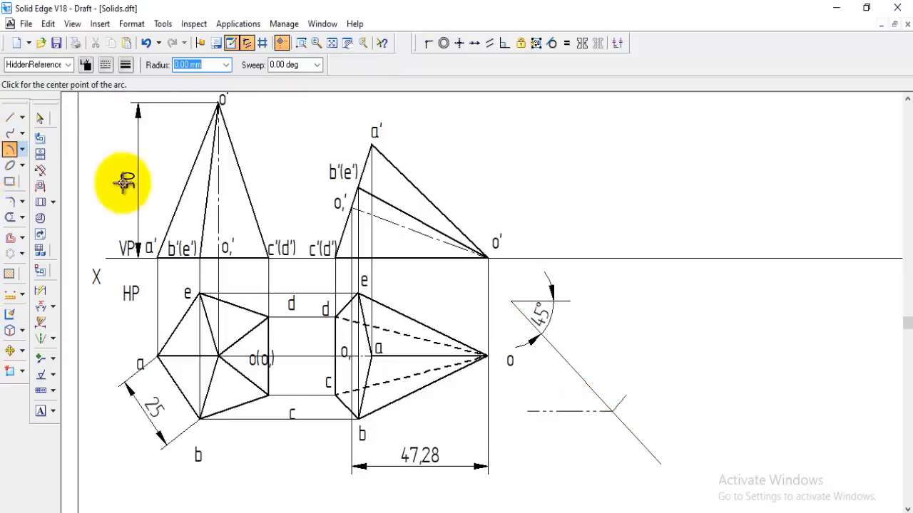
{"action": "left_click", "coordinate": [511, 302]}
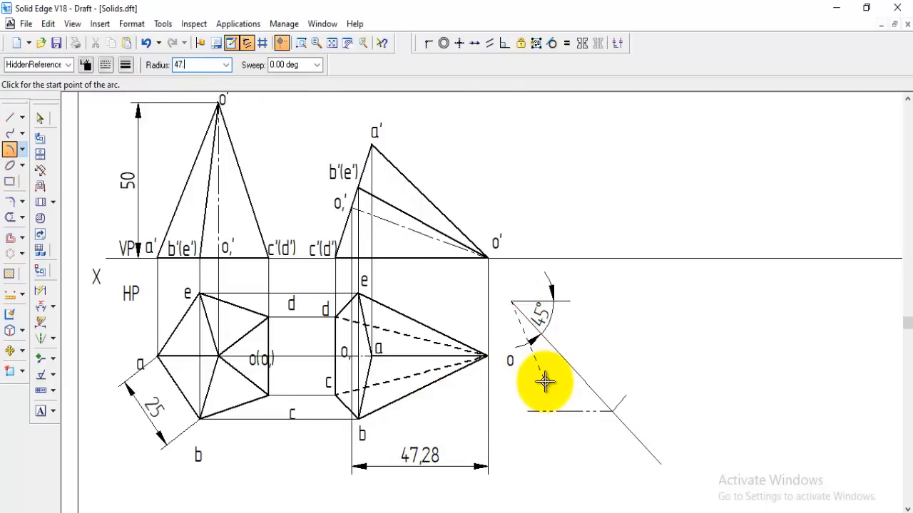
{"action": "left_click", "coordinate": [601, 411]}
{"action": "left_click", "coordinate": [615, 396]}
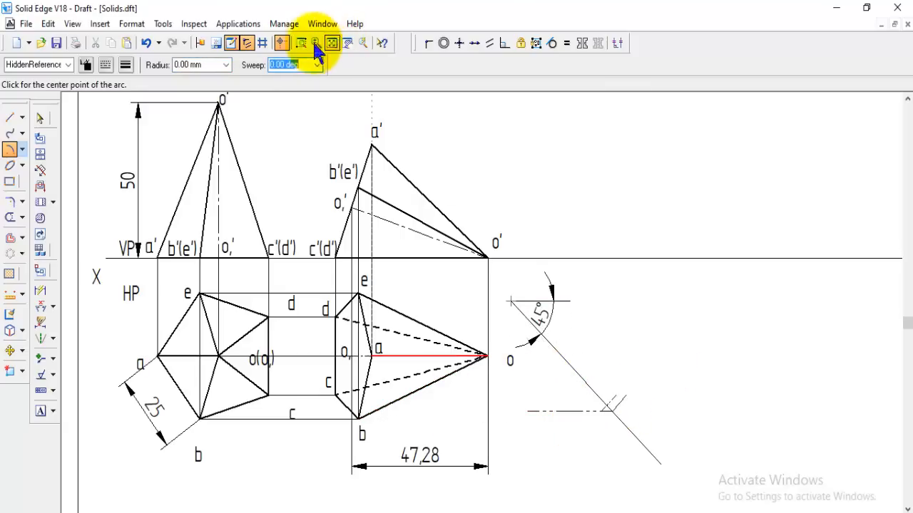
Draw a Normal-style line from the angle's vertex through the point where the 47.28 mm arc meets the locus line, extending beyond it
{"action": "left_click", "coordinate": [10, 118]}
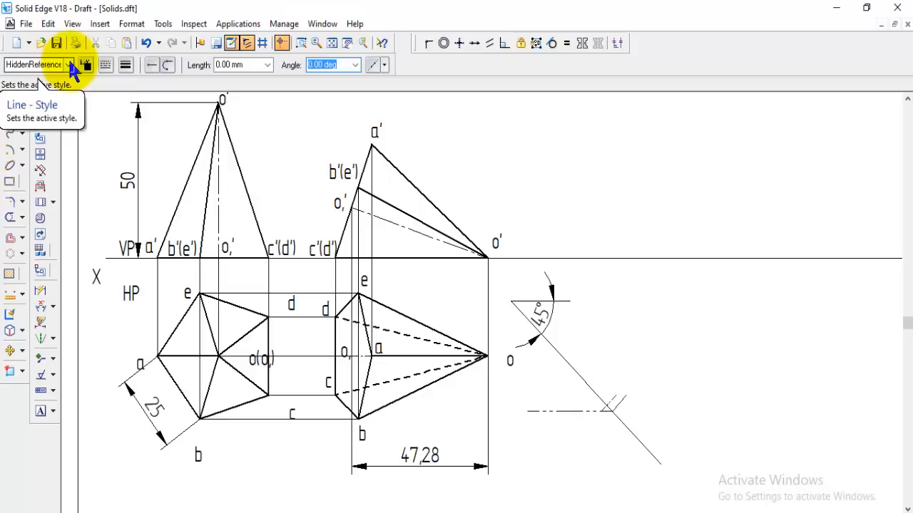
{"action": "left_click", "coordinate": [67, 64]}
{"action": "left_click", "coordinate": [21, 135]}
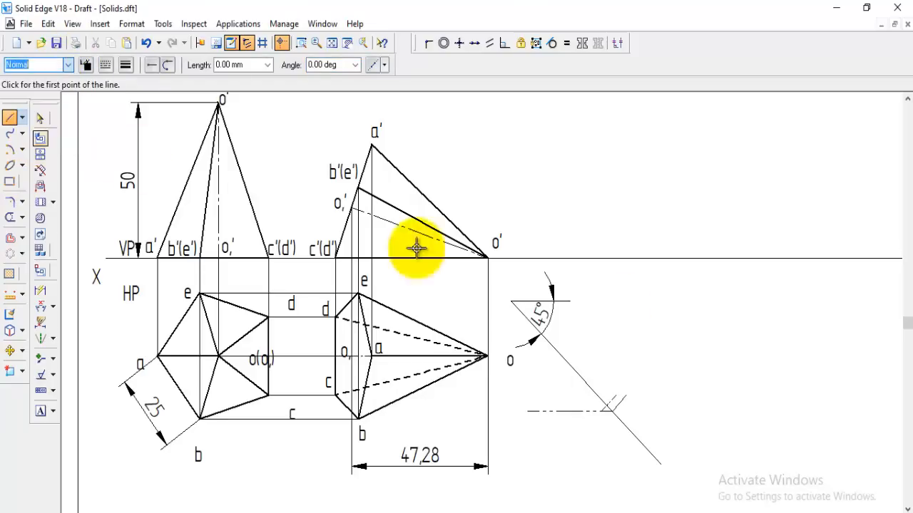
{"action": "left_click", "coordinate": [511, 300]}
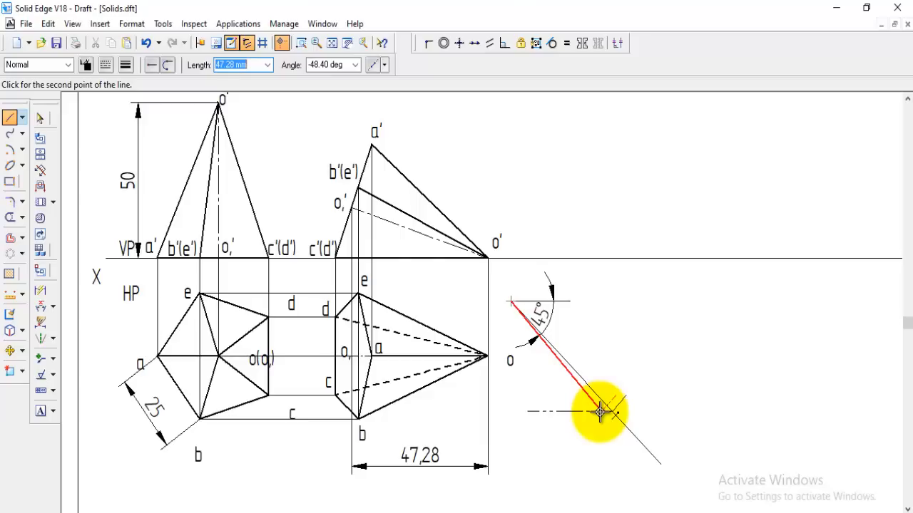
{"action": "left_click", "coordinate": [683, 505]}
{"action": "scroll", "coordinate": [734, 413], "scroll_direction": "down", "scroll_amount": 1}
{"action": "key", "text": "Escape"}
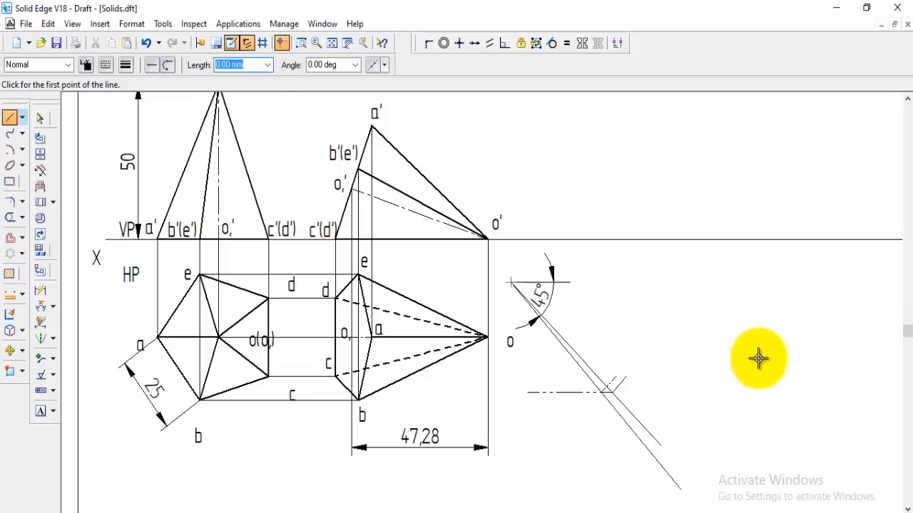
Trim the 45° line beyond the 50 mm arc and dimension the angle between the horizontal line and the apparent axis line
{"action": "left_click", "coordinate": [10, 217]}
{"action": "left_click_drag", "start_coordinate": [663, 437], "coordinate": [637, 387]}
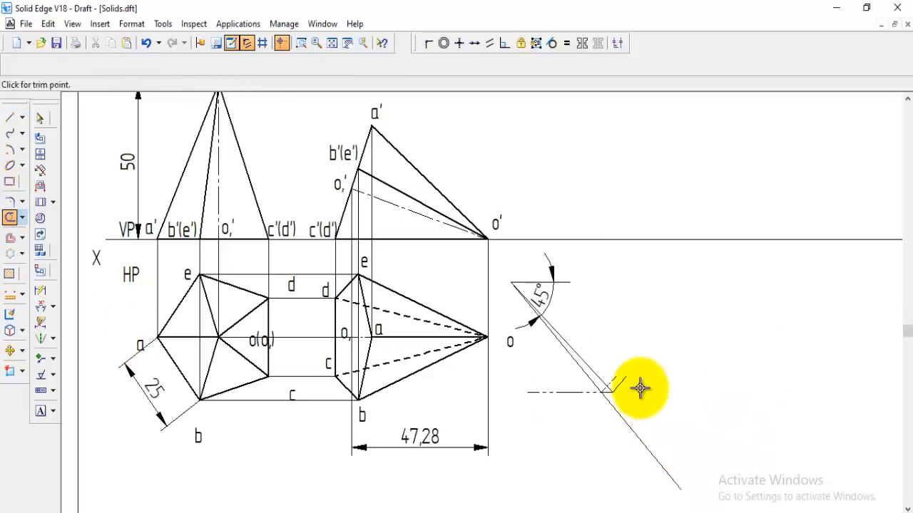
{"action": "left_click", "coordinate": [40, 306]}
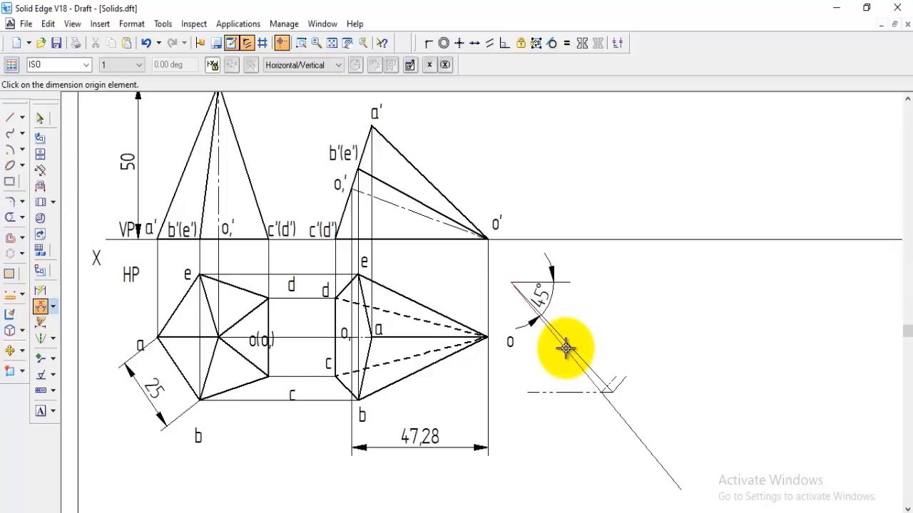
{"action": "left_click", "coordinate": [570, 284]}
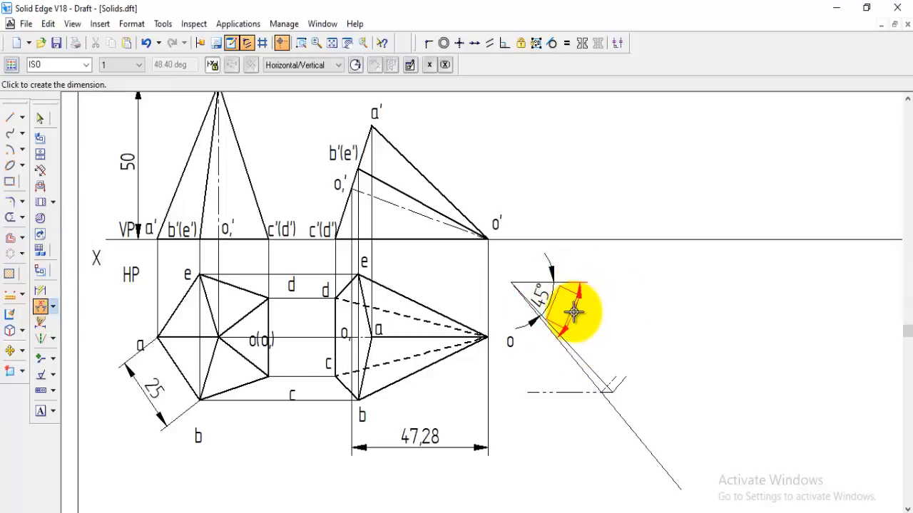
{"action": "left_click", "coordinate": [575, 313]}
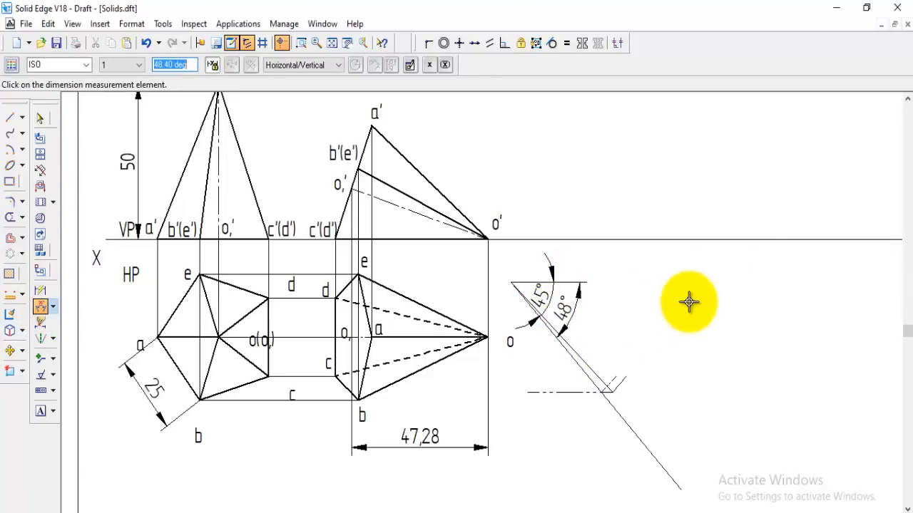
Copy all edges and the axis of the second top view, from apex o to a point on the apparent axis line
{"action": "scroll", "coordinate": [713, 364], "scroll_direction": "down", "scroll_amount": 1}
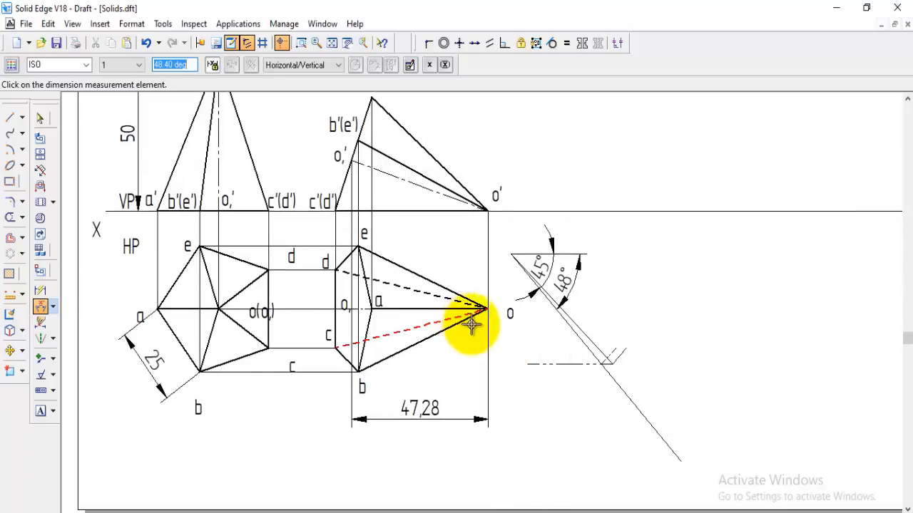
{"action": "left_click", "coordinate": [10, 351]}
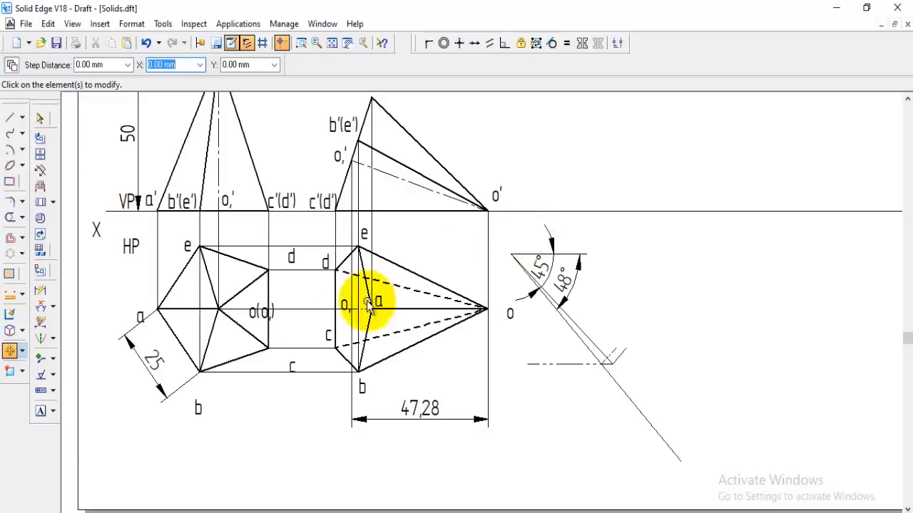
{"action": "left_click", "coordinate": [414, 270]}
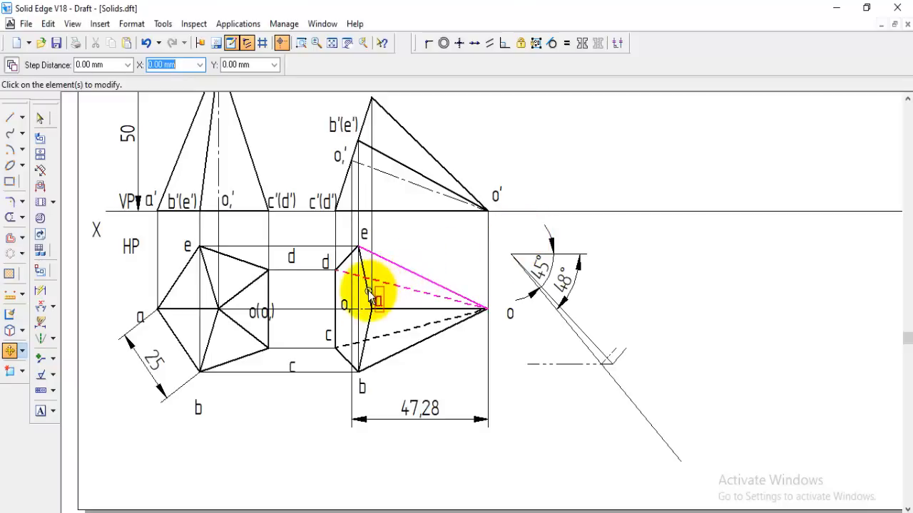
{"action": "left_click", "coordinate": [368, 292]}
{"action": "left_click", "coordinate": [392, 309]}
{"action": "left_click", "coordinate": [391, 341]}
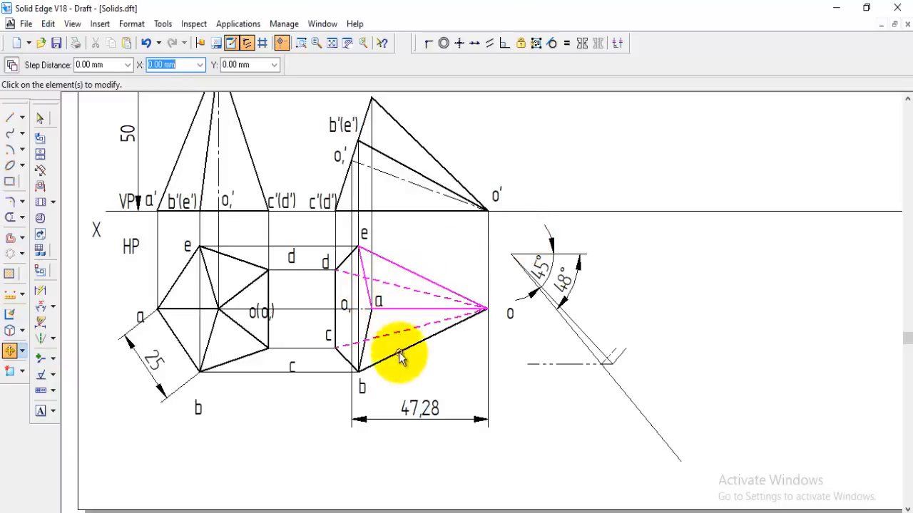
{"action": "left_click", "coordinate": [378, 358]}
{"action": "left_click", "coordinate": [366, 344]}
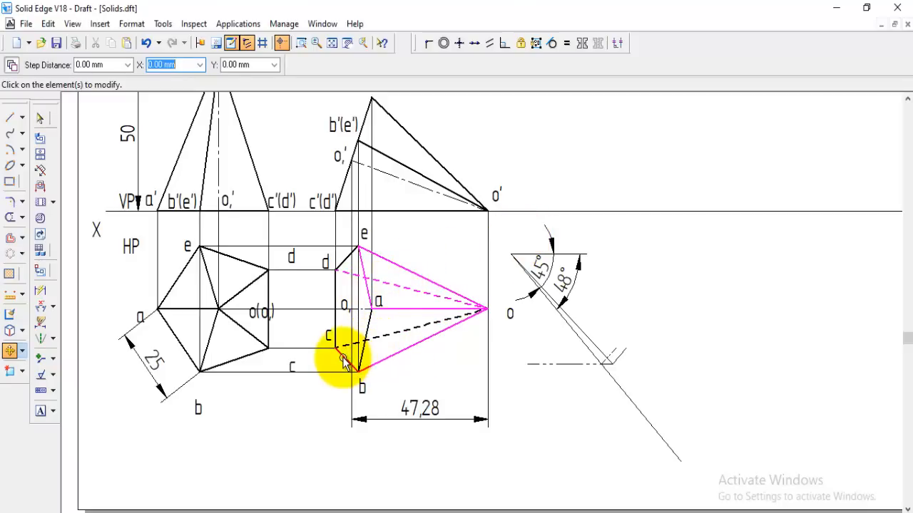
{"action": "left_click", "coordinate": [346, 347]}
{"action": "left_click", "coordinate": [371, 338]}
{"action": "left_click", "coordinate": [370, 324]}
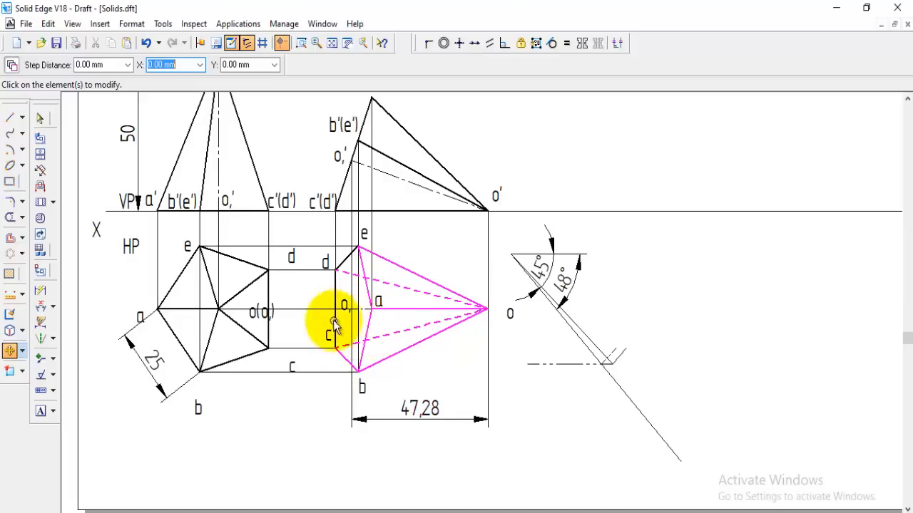
{"action": "left_click", "coordinate": [333, 323]}
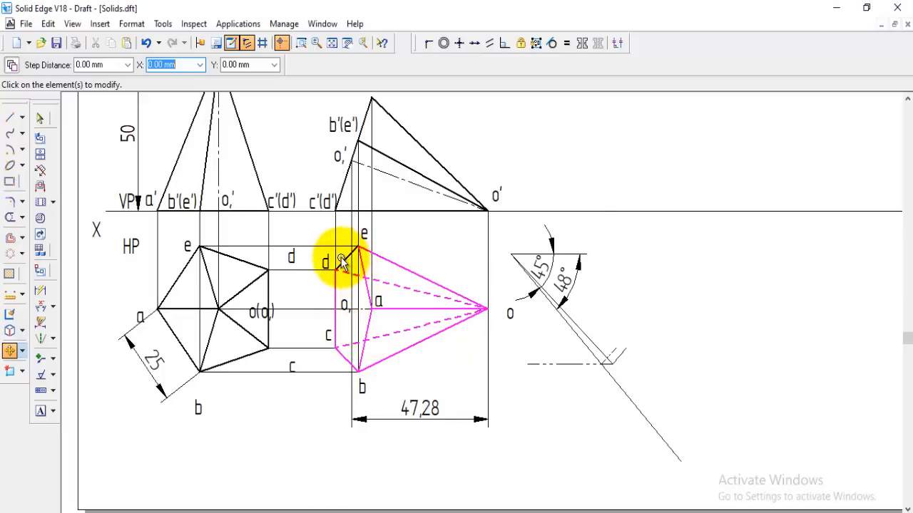
{"action": "left_click", "coordinate": [342, 261]}
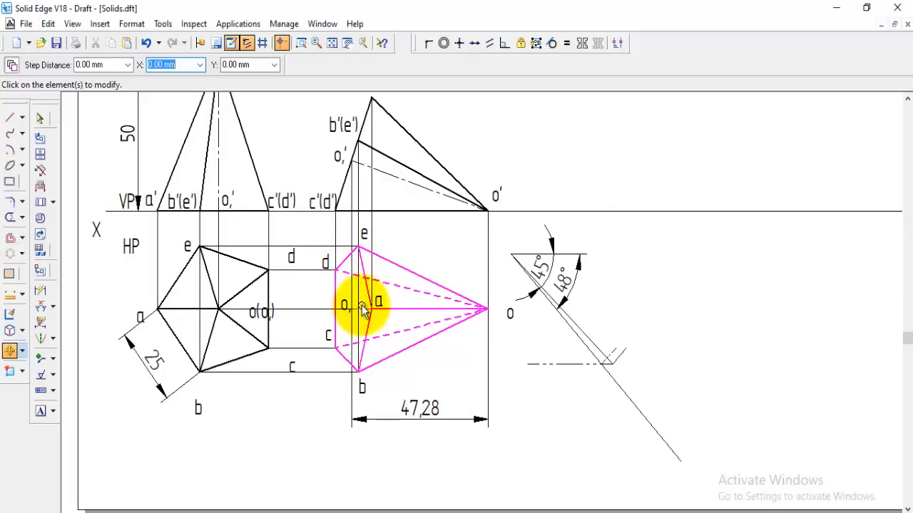
{"action": "left_click", "coordinate": [361, 308]}
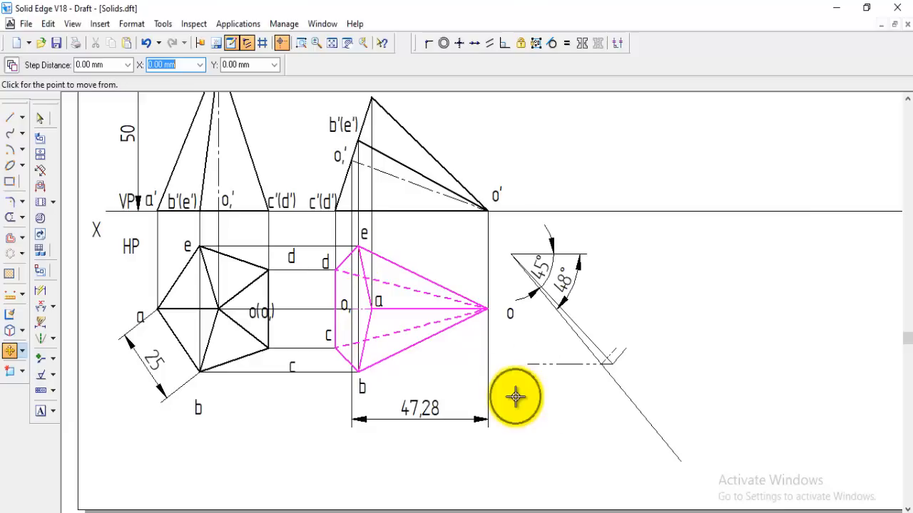
{"action": "left_click", "coordinate": [487, 308]}
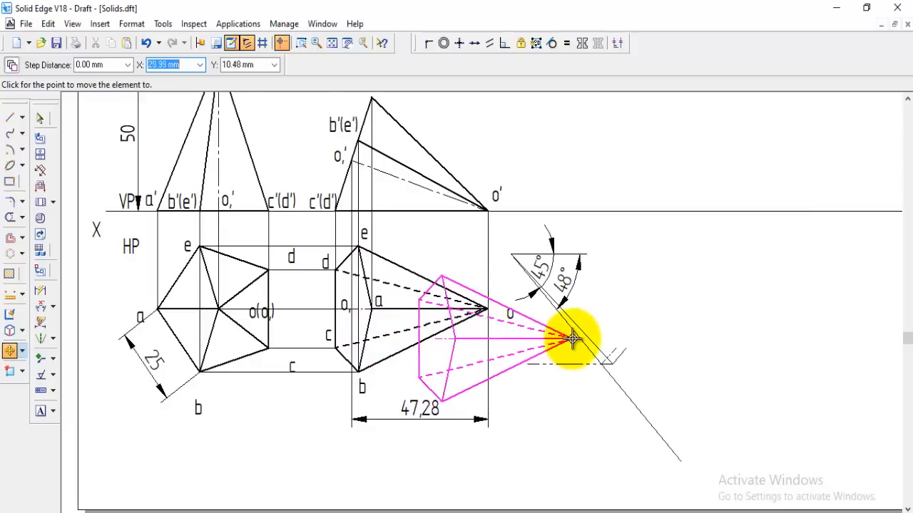
{"action": "left_click", "coordinate": [575, 332]}
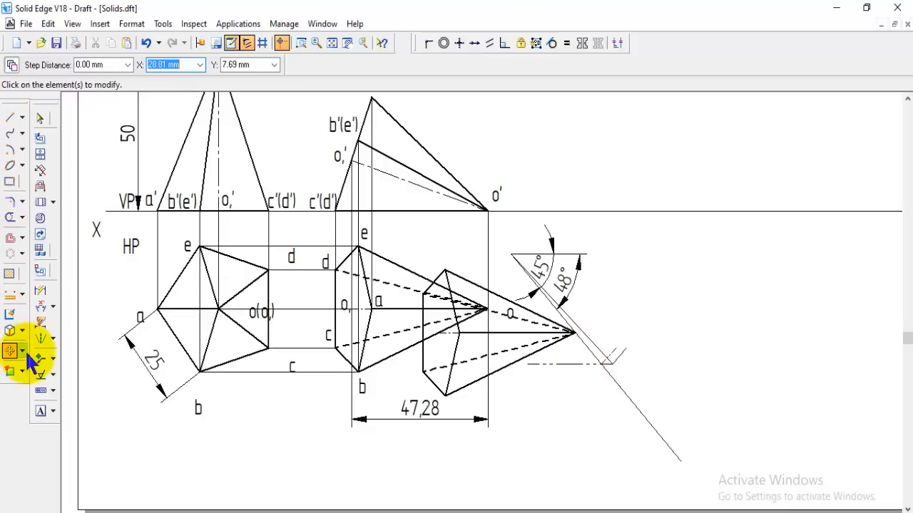
Rotate the copied top view about its apex so its axis lies along the apparent axis line, with the base pointing downward
{"action": "left_click", "coordinate": [67, 370]}
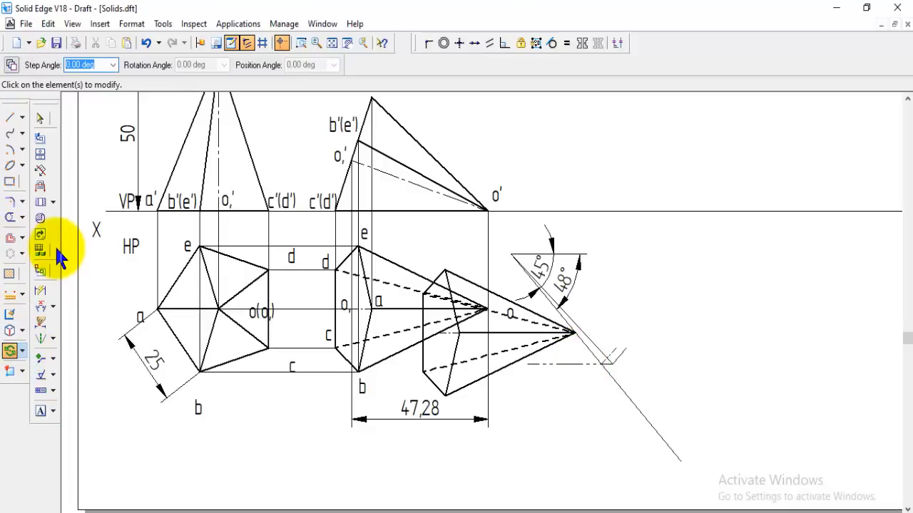
{"action": "left_click", "coordinate": [475, 282]}
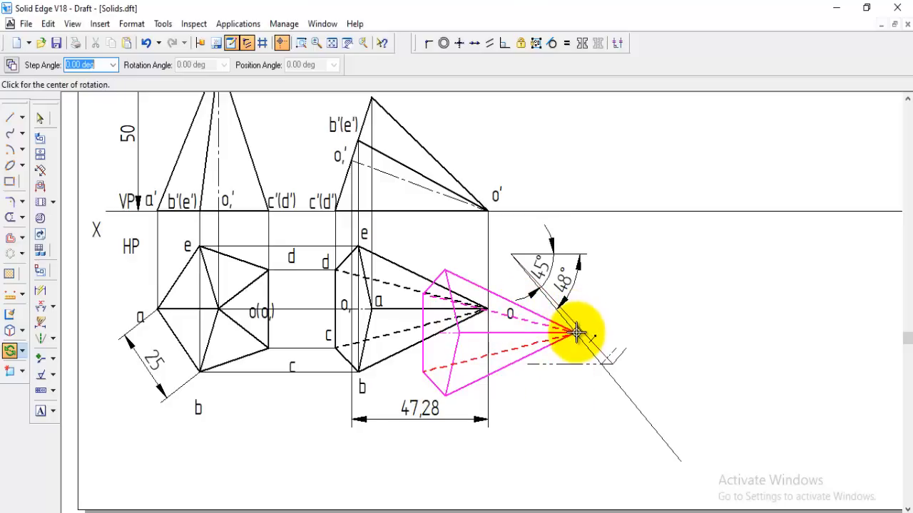
{"action": "left_click", "coordinate": [439, 332]}
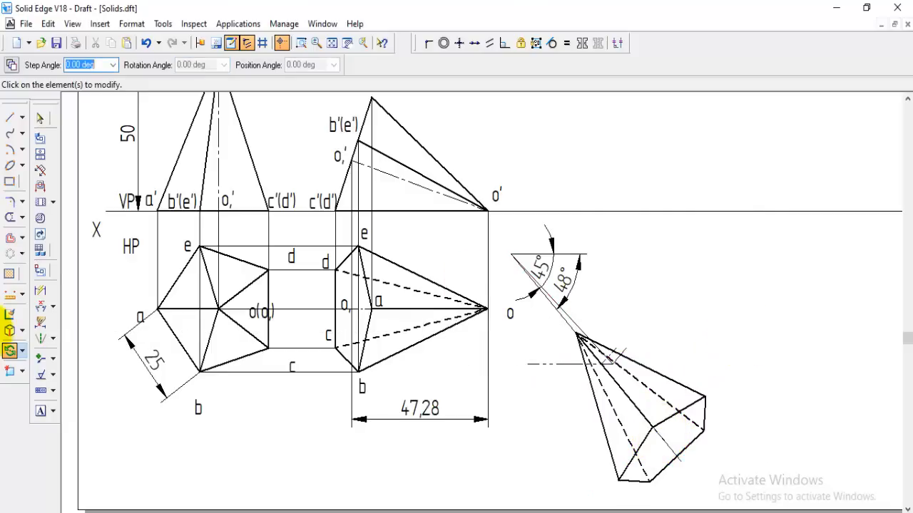
Trim the apparent axis line's leftover end near and beyond the rotated pyramid's outer base edge
{"action": "left_click", "coordinate": [668, 458]}
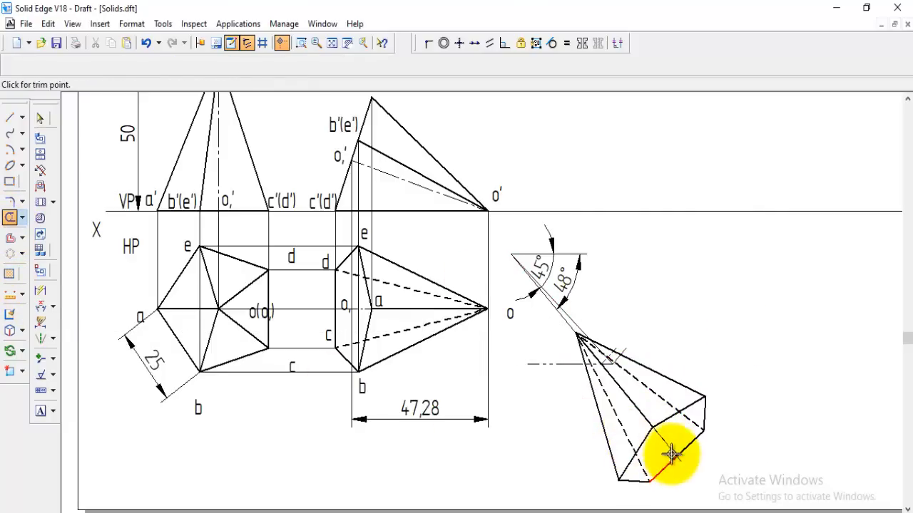
{"action": "left_click", "coordinate": [671, 447]}
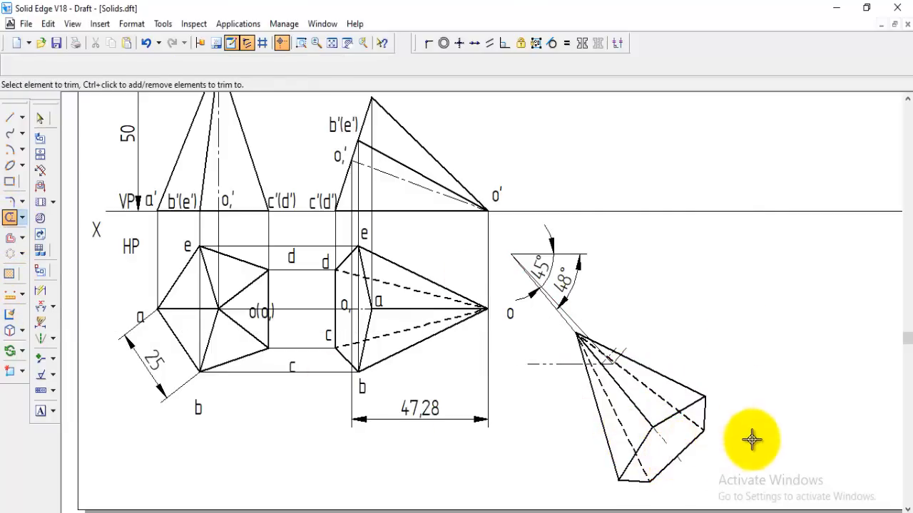
{"action": "left_click", "coordinate": [681, 462]}
{"action": "left_click", "coordinate": [685, 456]}
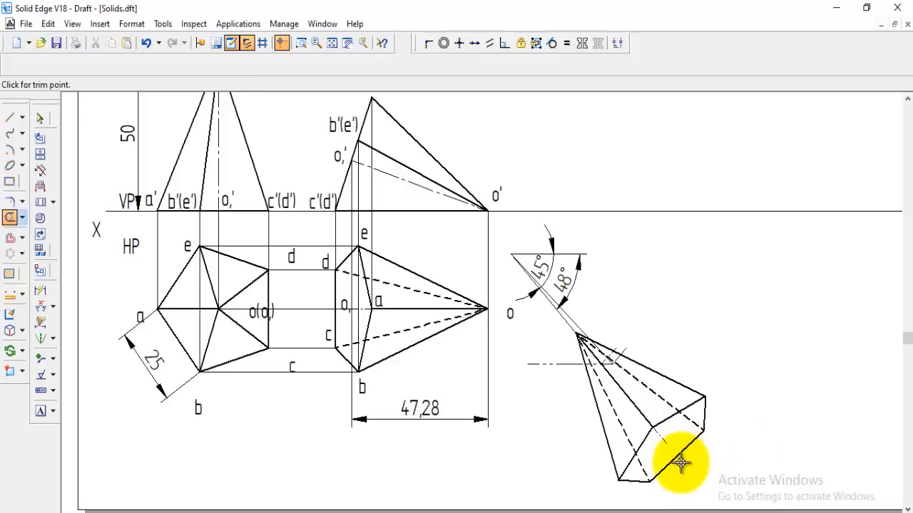
{"action": "left_click", "coordinate": [681, 462]}
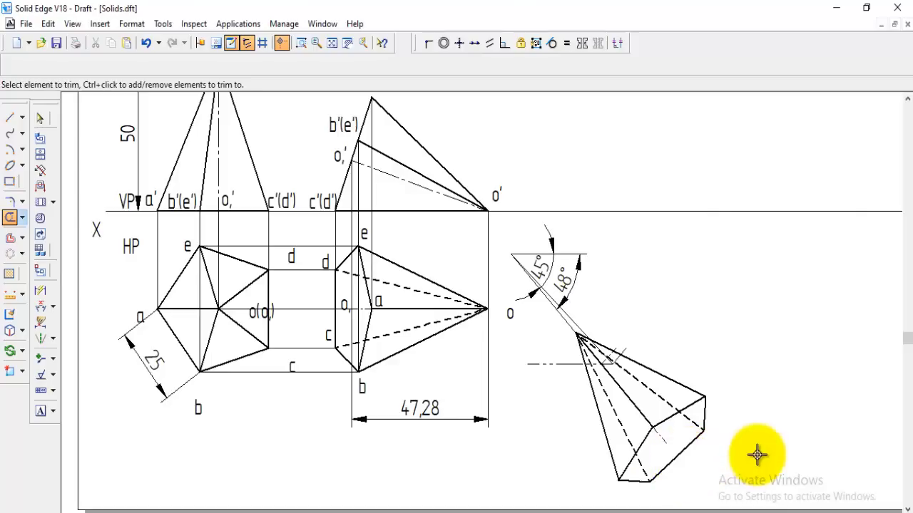
Copy labels o and a from the second top view to the matching apex and base corner of the rotated top view
{"action": "left_click", "coordinate": [22, 350]}
{"action": "left_click", "coordinate": [65, 350]}
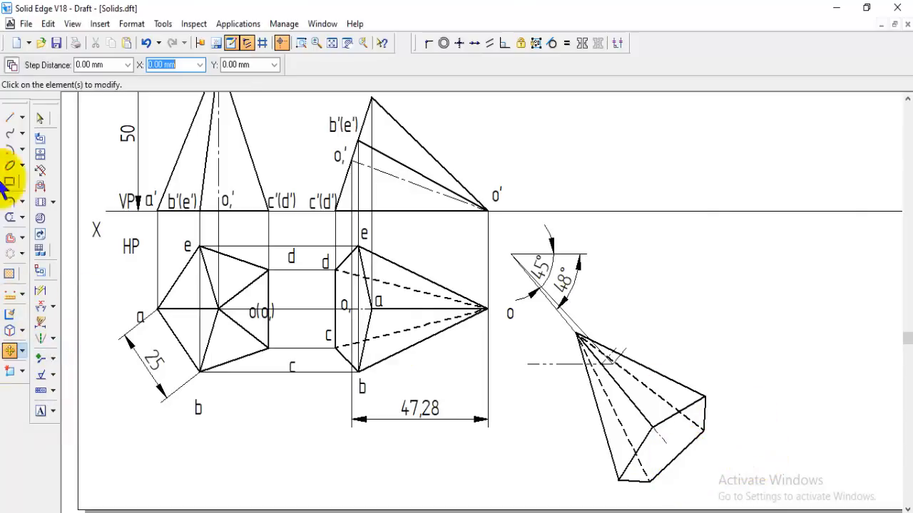
{"action": "left_click", "coordinate": [512, 320]}
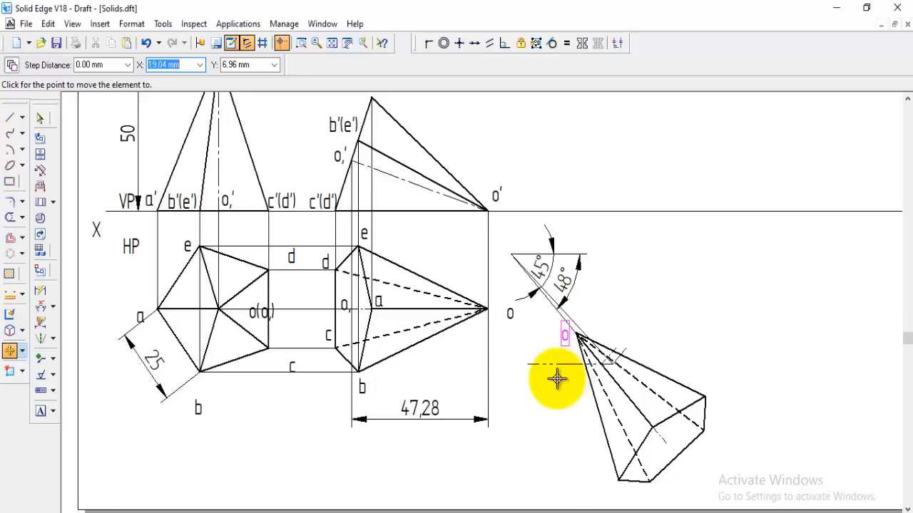
{"action": "left_click", "coordinate": [557, 379]}
{"action": "left_click", "coordinate": [379, 302]}
{"action": "left_click", "coordinate": [394, 349]}
{"action": "left_click", "coordinate": [646, 454]}
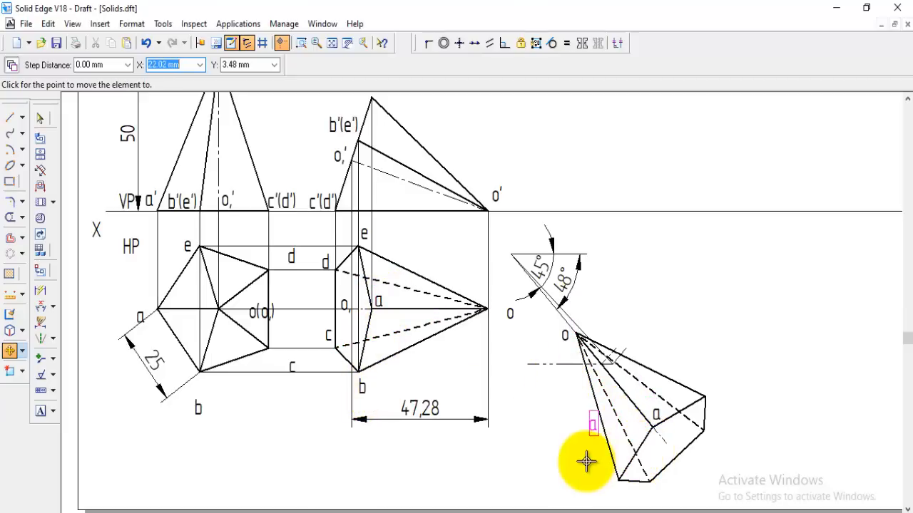
Copy labels b and c from the second top view to the matching base corners of the rotated top view
{"action": "left_click", "coordinate": [365, 390]}
{"action": "left_click", "coordinate": [387, 378]}
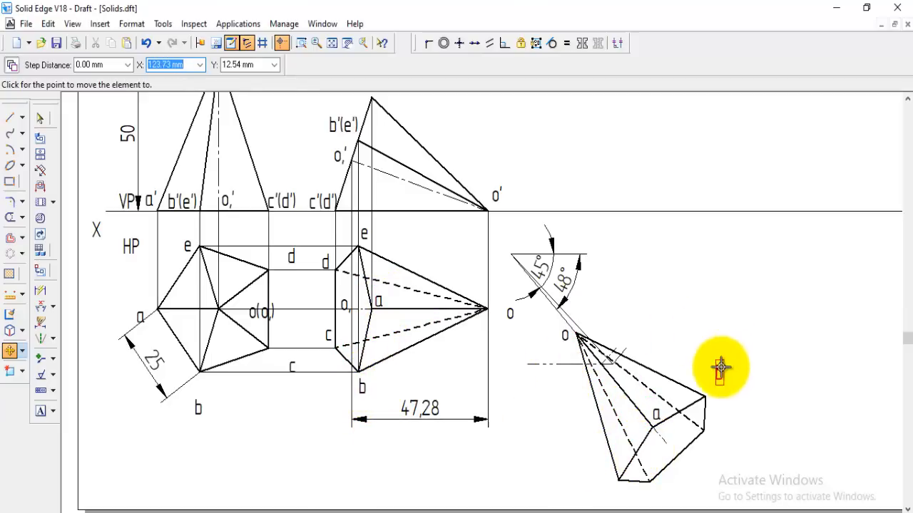
{"action": "left_click", "coordinate": [745, 371]}
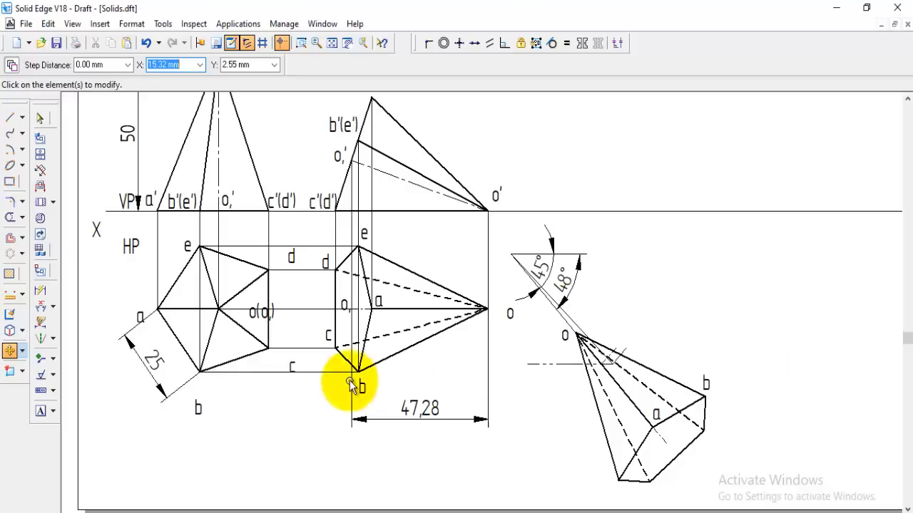
{"action": "left_click", "coordinate": [324, 336]}
{"action": "left_click", "coordinate": [707, 419]}
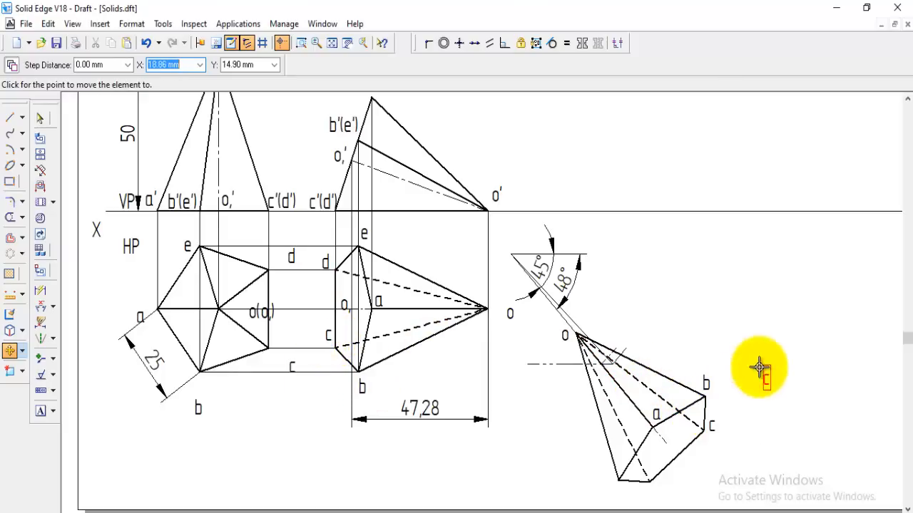
Copy labels d and e from the second top view to the matching base corners of the rotated top view
{"action": "left_click", "coordinate": [322, 265]}
{"action": "left_click", "coordinate": [307, 242]}
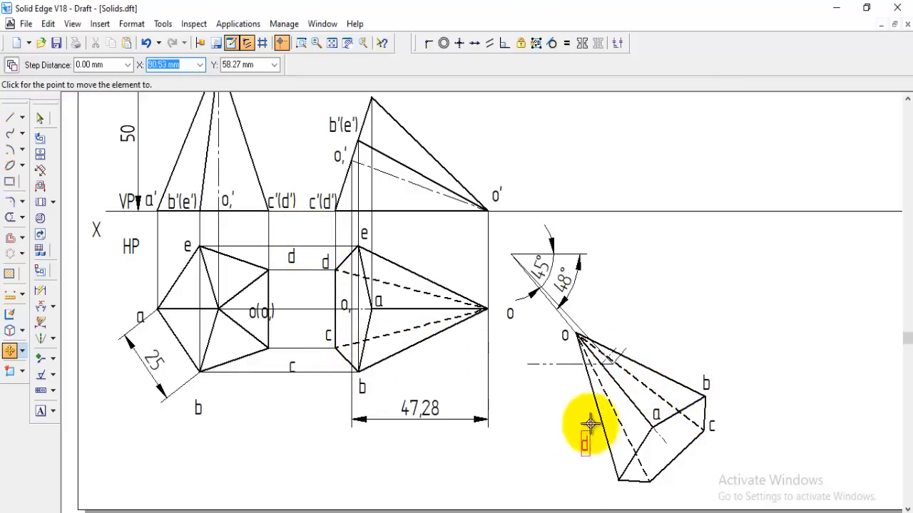
{"action": "left_click", "coordinate": [634, 470]}
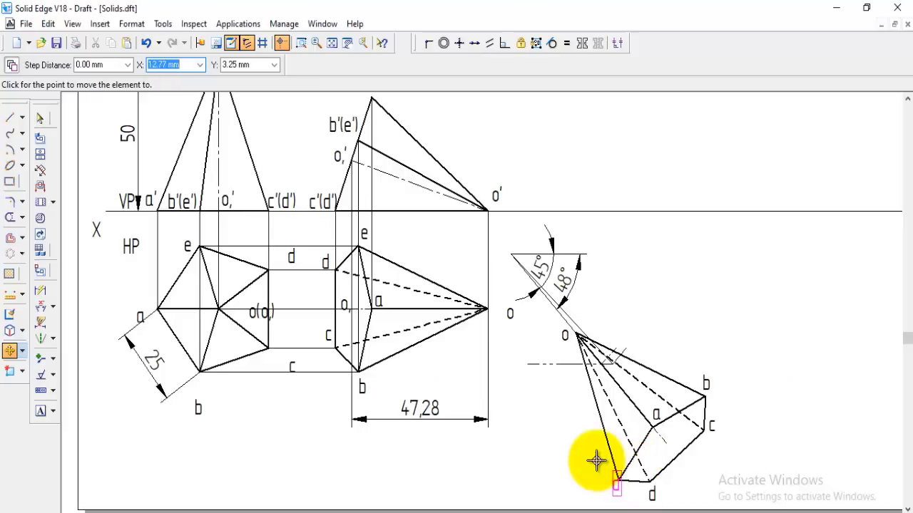
{"action": "left_click", "coordinate": [362, 234]}
{"action": "left_click", "coordinate": [348, 223]}
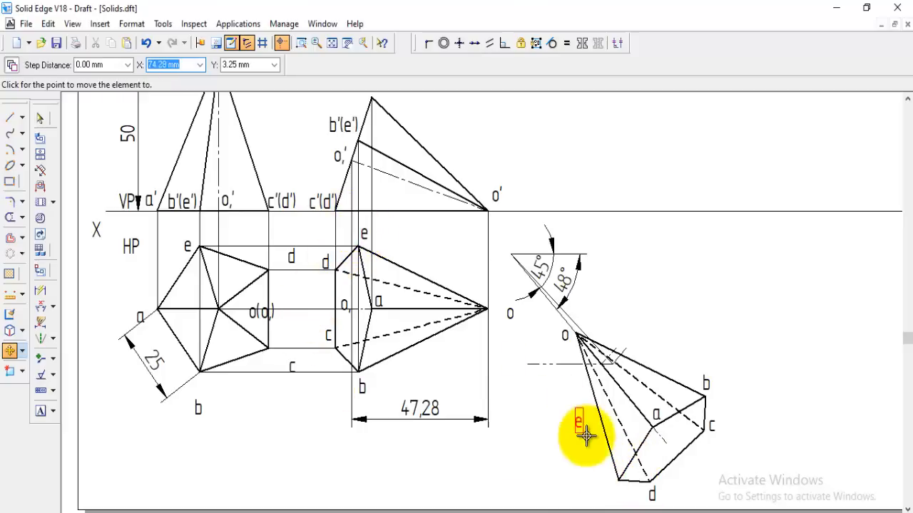
{"action": "left_click", "coordinate": [597, 476]}
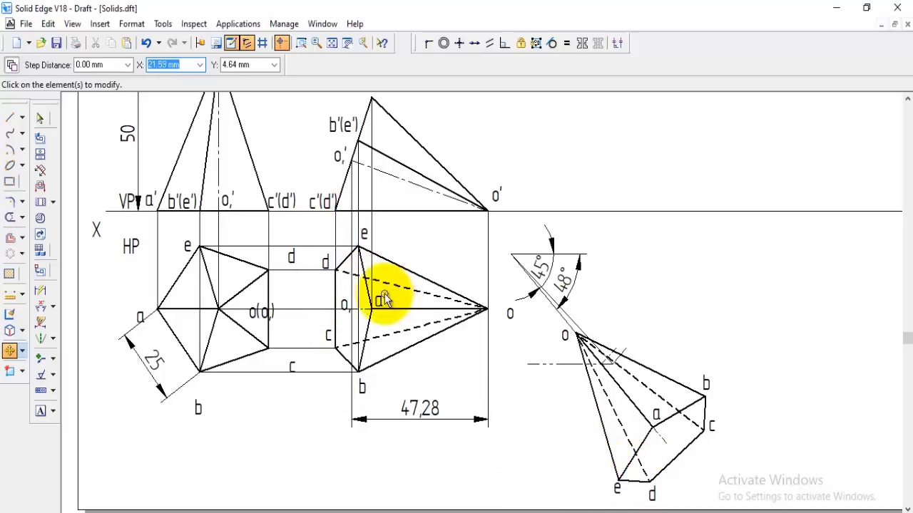
Copy the base-centre label "o," from the second top view to the base end of the rotated view's axis
{"action": "left_click", "coordinate": [347, 301]}
{"action": "left_click", "coordinate": [335, 295]}
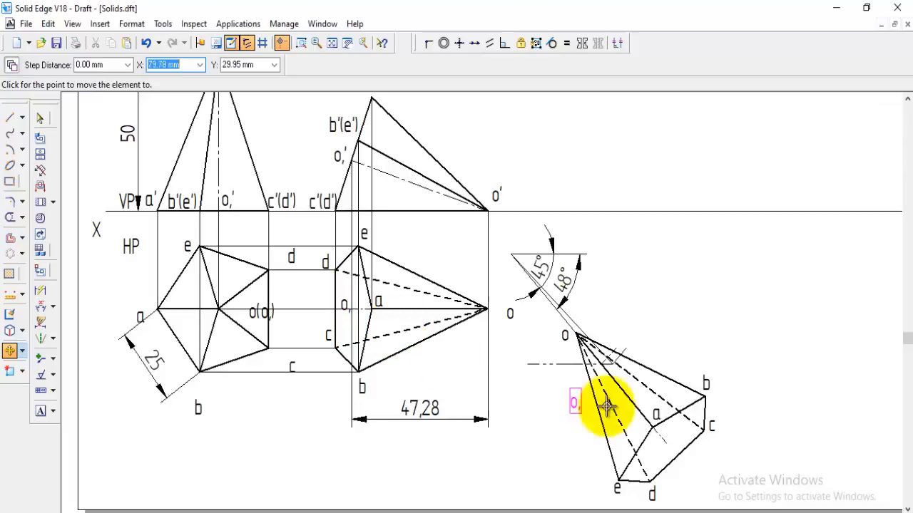
{"action": "left_click", "coordinate": [665, 431]}
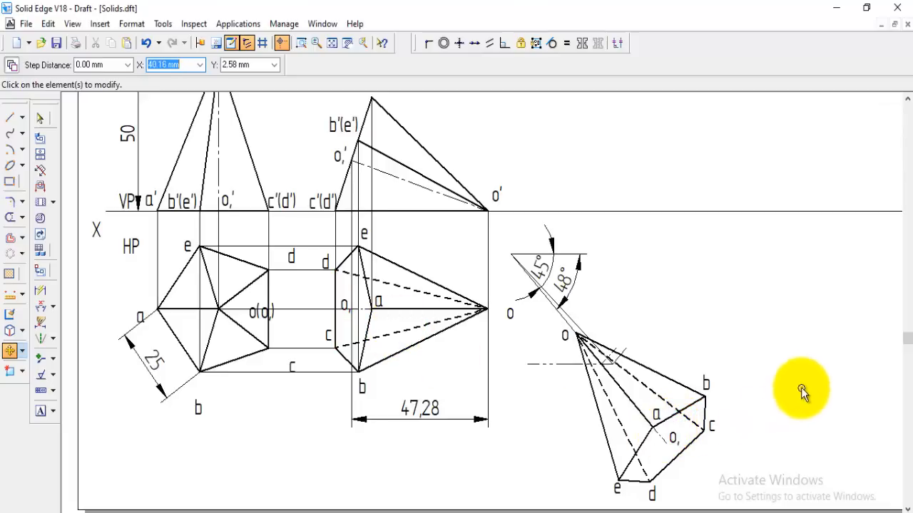
{"action": "scroll", "coordinate": [786, 348], "scroll_direction": "up", "scroll_amount": 1}
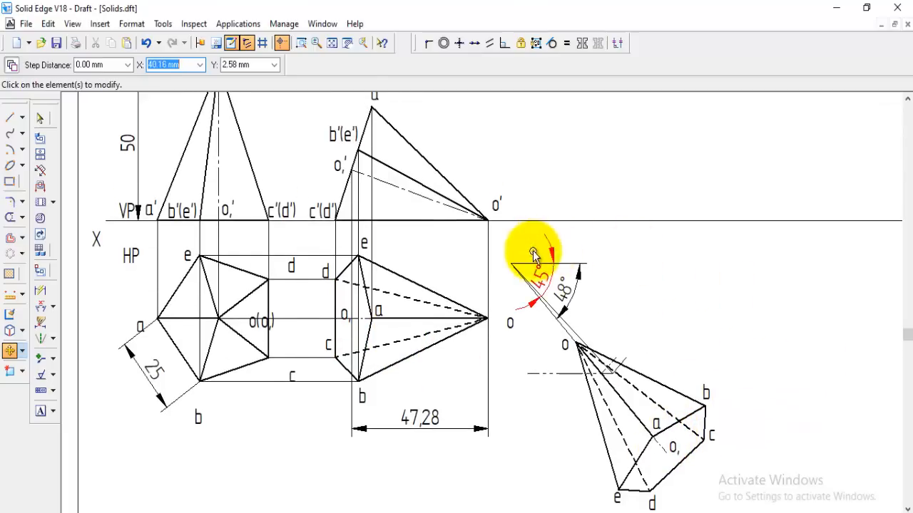
Draw a vertical projector from apex o of the rotated top view up to the XY line
{"action": "left_click", "coordinate": [15, 119]}
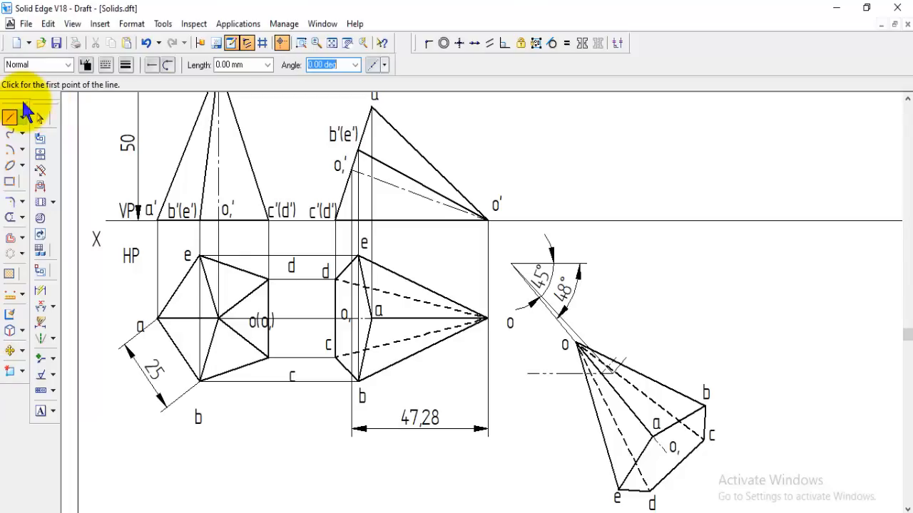
{"action": "left_click", "coordinate": [576, 345]}
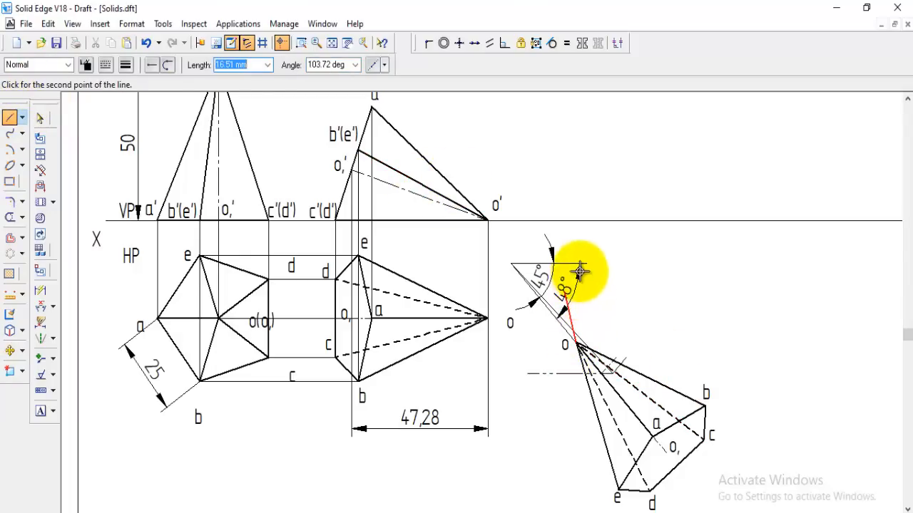
{"action": "left_click", "coordinate": [576, 220]}
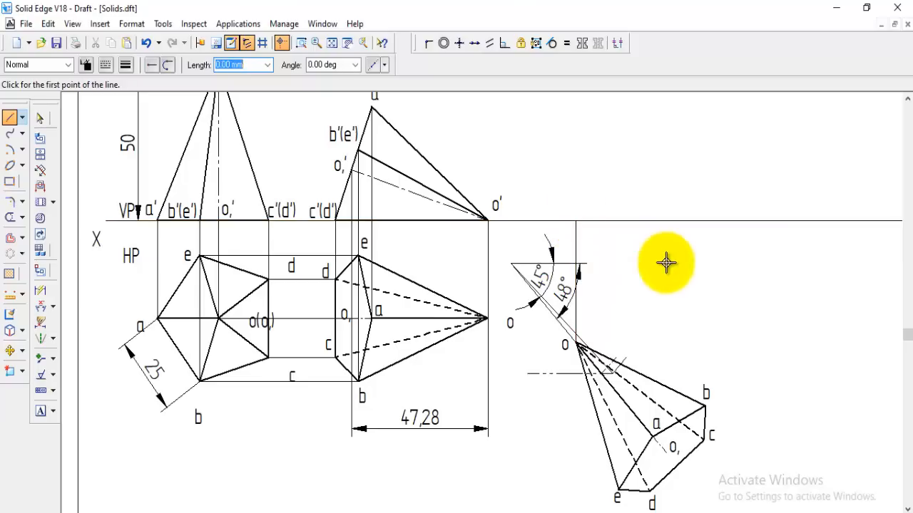
Project corner a of the rotated top view vertically to the height of a' and connect it horizontally to a' in the second front view
{"action": "left_click", "coordinate": [651, 437]}
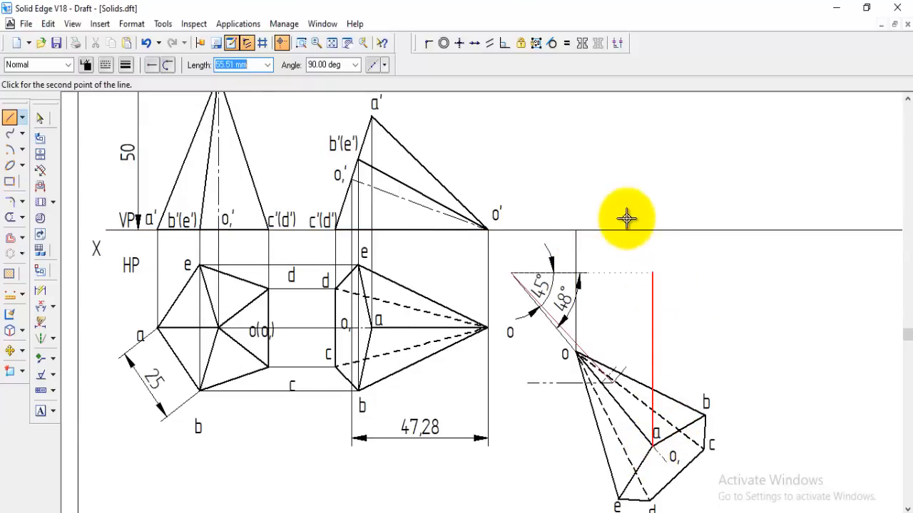
{"action": "scroll", "coordinate": [625, 216], "scroll_direction": "up", "scroll_amount": 1}
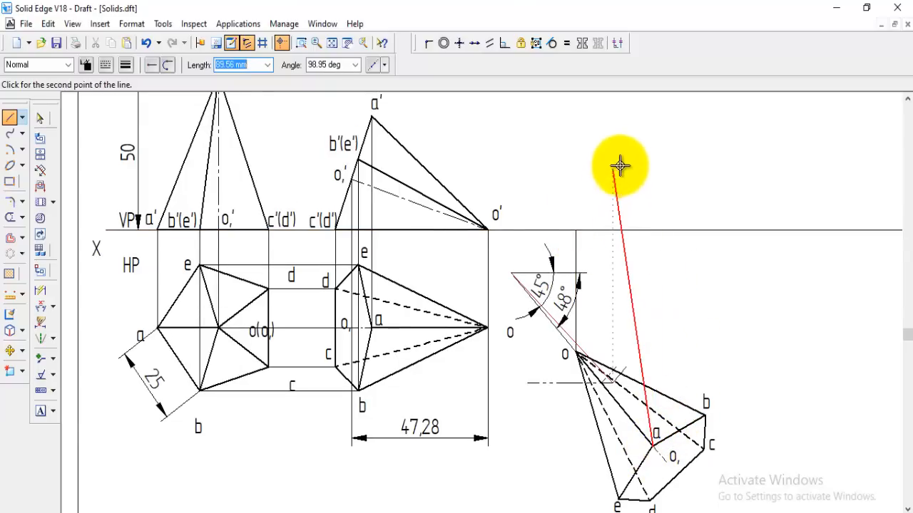
{"action": "left_click", "coordinate": [651, 117]}
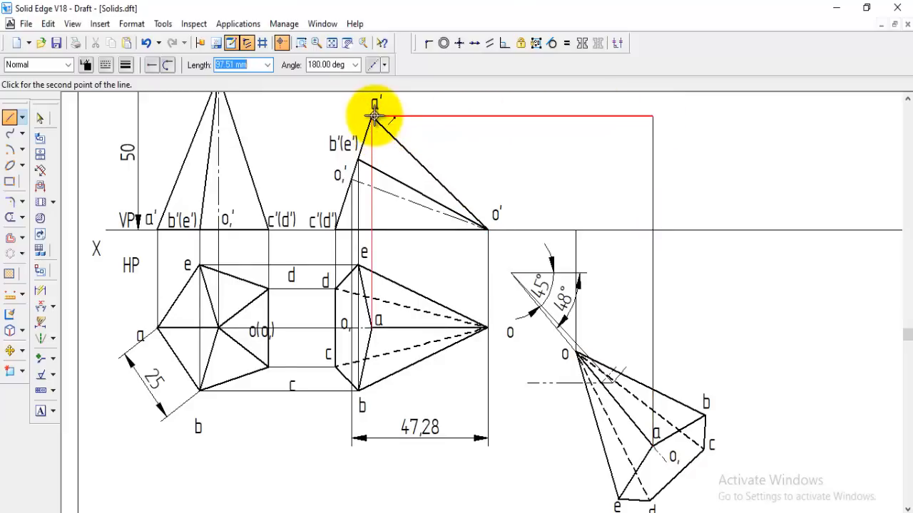
{"action": "left_click", "coordinate": [373, 116]}
{"action": "right_click", "coordinate": [682, 318]}
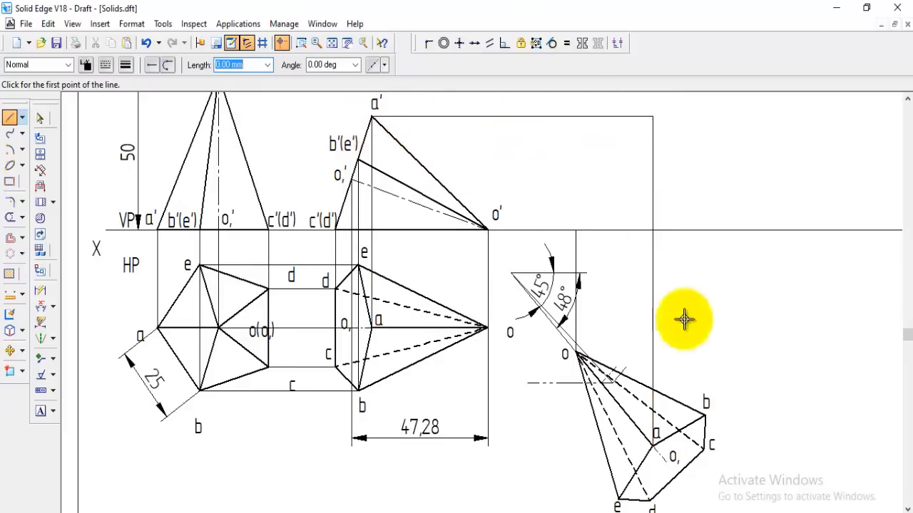
Project corner b of the rotated top view vertically to the height of b'(e') and connect it horizontally to b'(e') in the second front view
{"action": "left_click", "coordinate": [706, 415]}
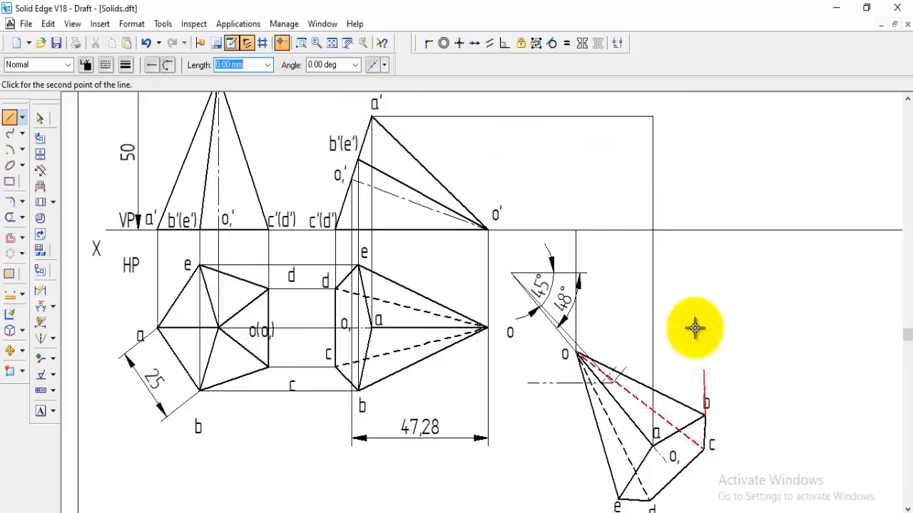
{"action": "left_click", "coordinate": [704, 162]}
{"action": "left_click", "coordinate": [360, 160]}
{"action": "right_click", "coordinate": [754, 311]}
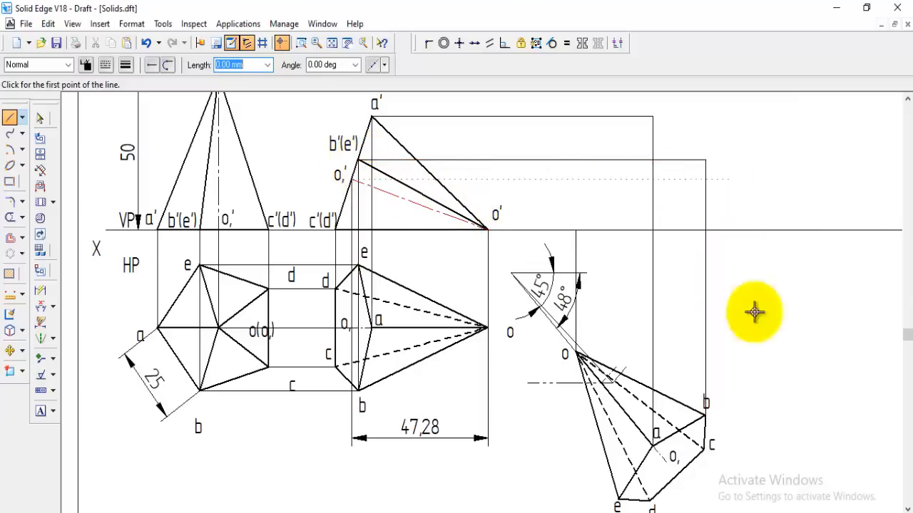
Draw a projector at 90° from corner c of the rotated top view up to the XY line
{"action": "left_click", "coordinate": [704, 448]}
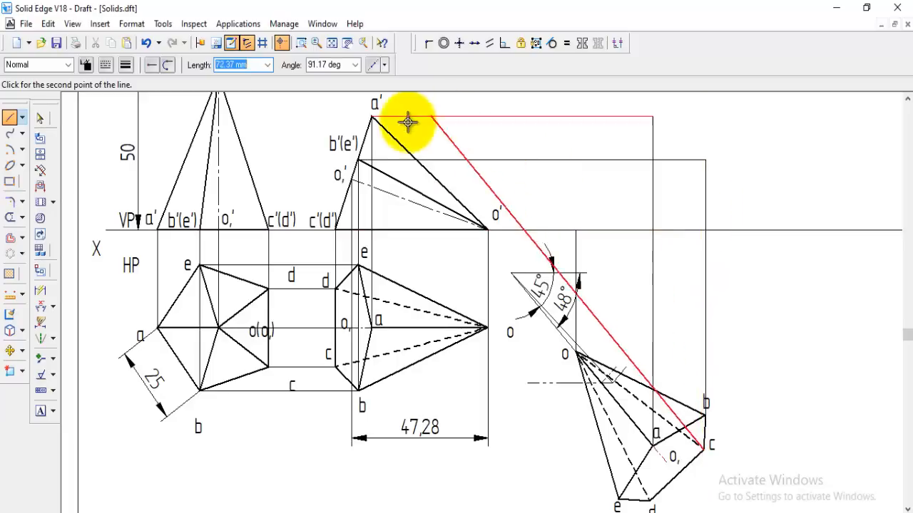
{"action": "left_click", "coordinate": [332, 66]}
{"action": "type", "text": "9"}
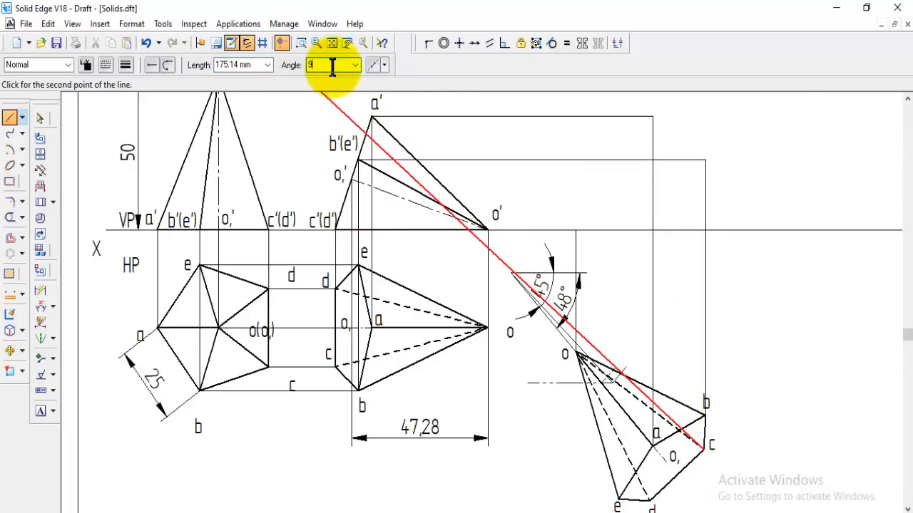
{"action": "type", "text": "0"}
{"action": "key", "text": "Return"}
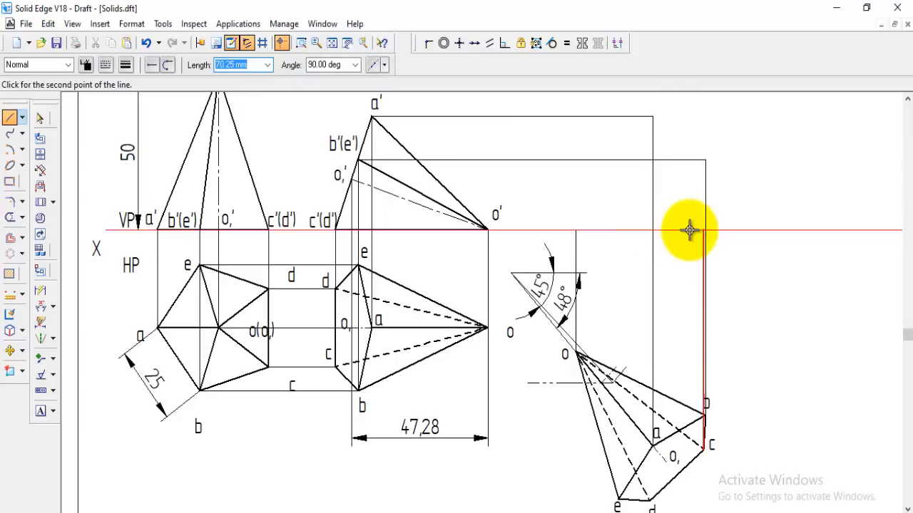
{"action": "left_click", "coordinate": [766, 246]}
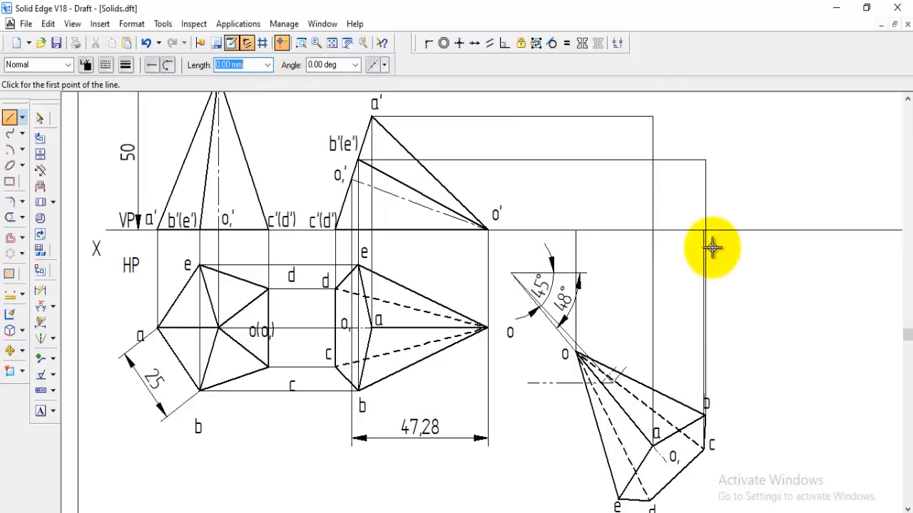
Project corner d of the rotated top view up to the XY line and corner e up to the horizontal line from b'(e')
{"action": "left_click", "coordinate": [650, 500]}
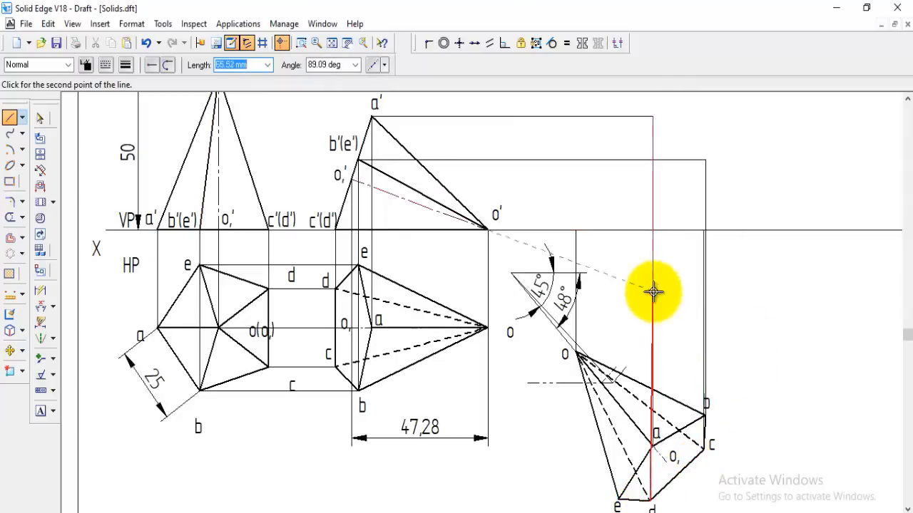
{"action": "left_click", "coordinate": [646, 230]}
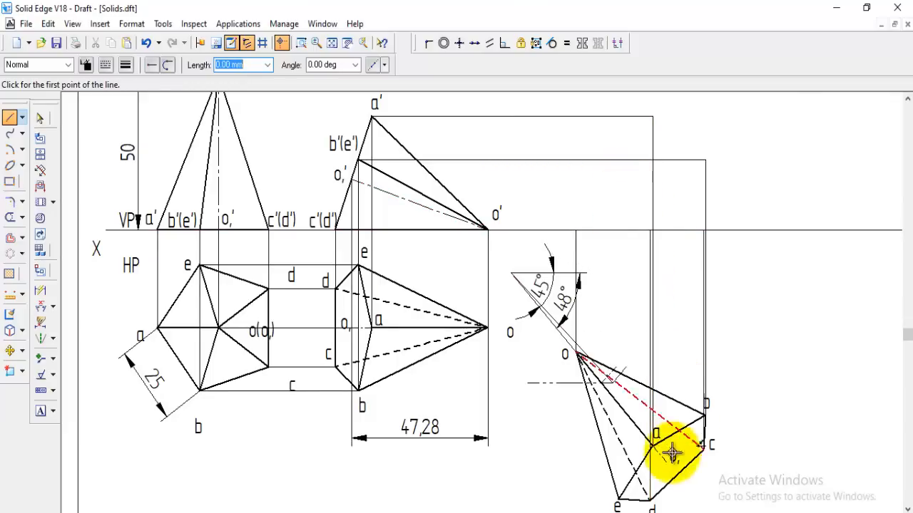
{"action": "left_click", "coordinate": [616, 497]}
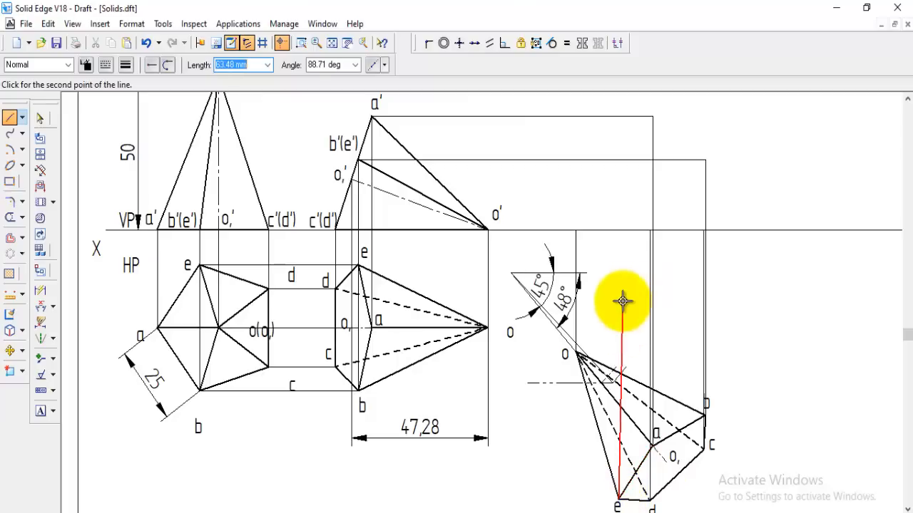
{"action": "left_click", "coordinate": [616, 161]}
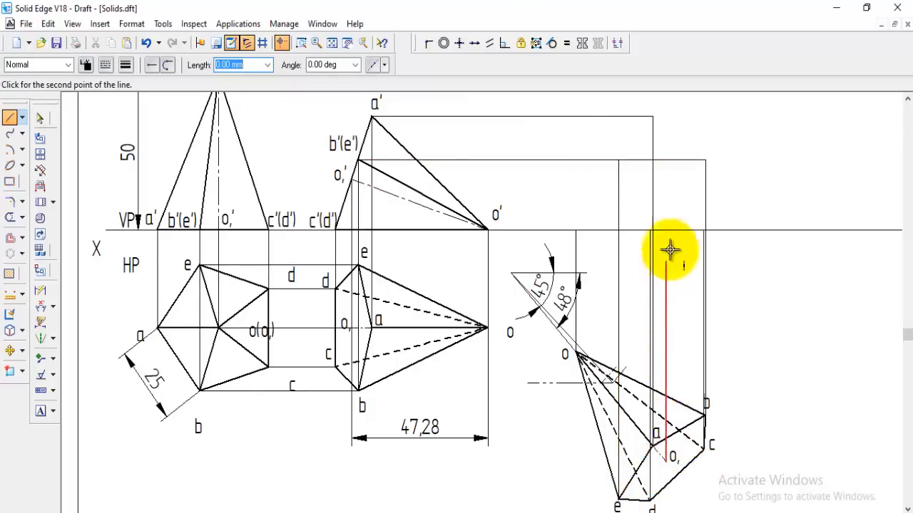
Project the base centre "o," vertically to the height of "o,'" and connect it horizontally to that point in the second front view
{"action": "left_click", "coordinate": [666, 179]}
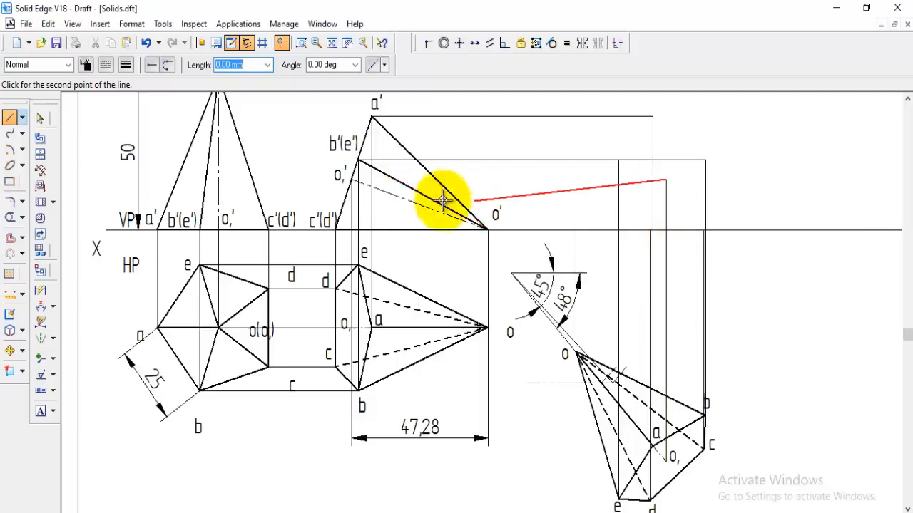
{"action": "left_click", "coordinate": [353, 180]}
{"action": "right_click", "coordinate": [584, 284]}
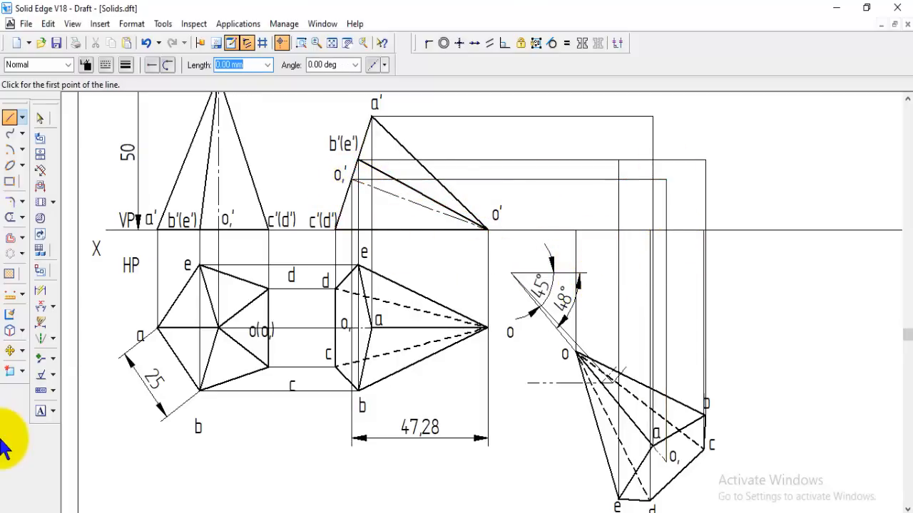
Label the projected points of the final front view o', a', b', c', d', e' and "o,'" in 5 mm text
{"action": "left_click", "coordinate": [40, 412]}
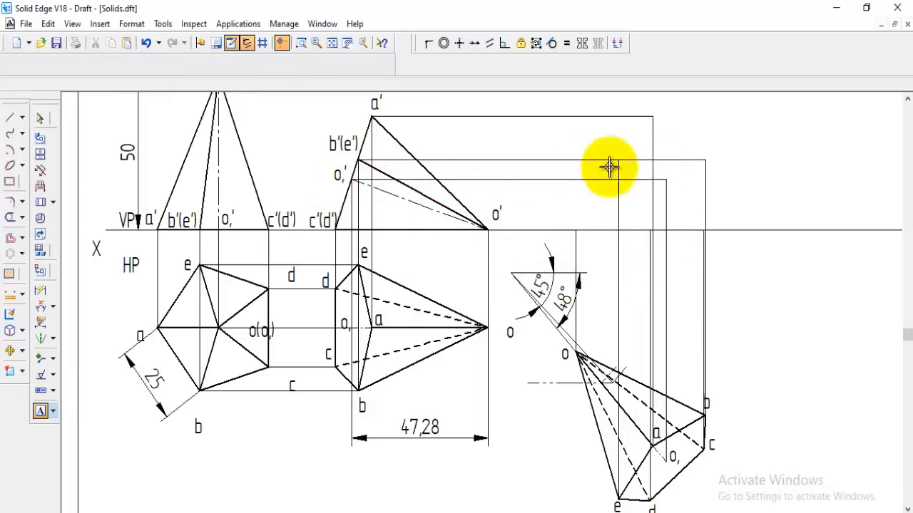
{"action": "left_click", "coordinate": [551, 219]}
{"action": "type", "text": "o'"}
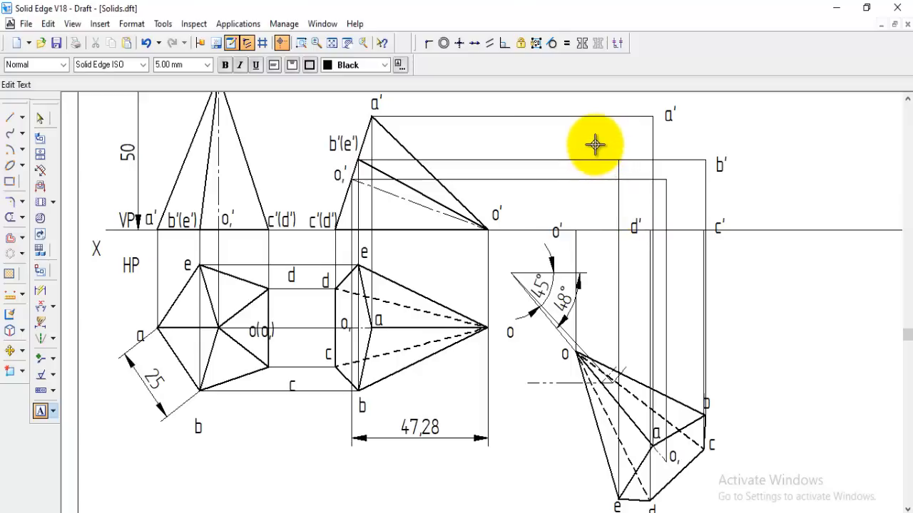
{"action": "type", "text": "'"}
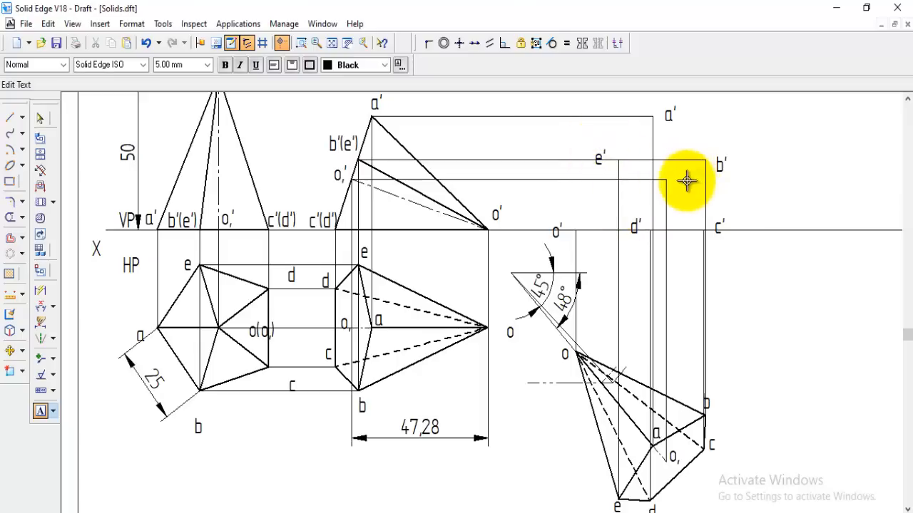
{"action": "type", "text": "(e'"}
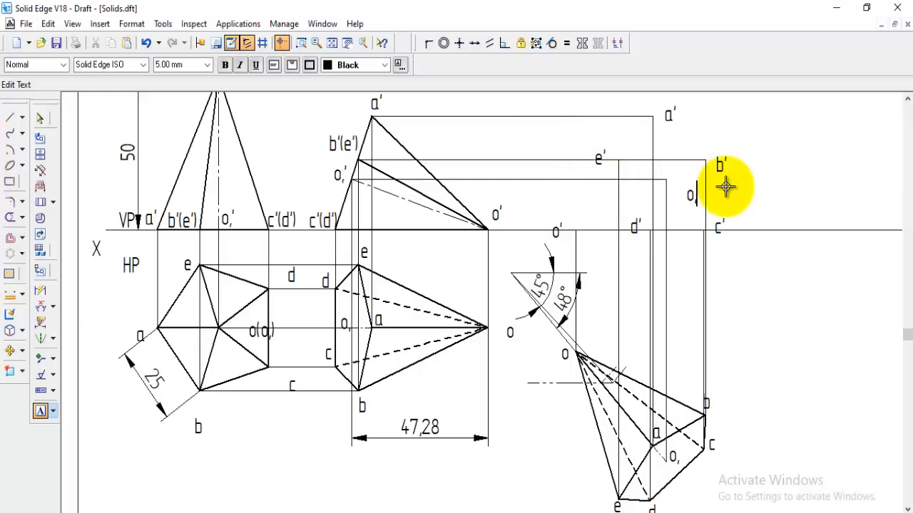
Draw the closed base outline a'-b'-c'-d'-e' of the final front view with lines in the Visible style
{"action": "left_click", "coordinate": [11, 119]}
{"action": "left_click", "coordinate": [70, 65]}
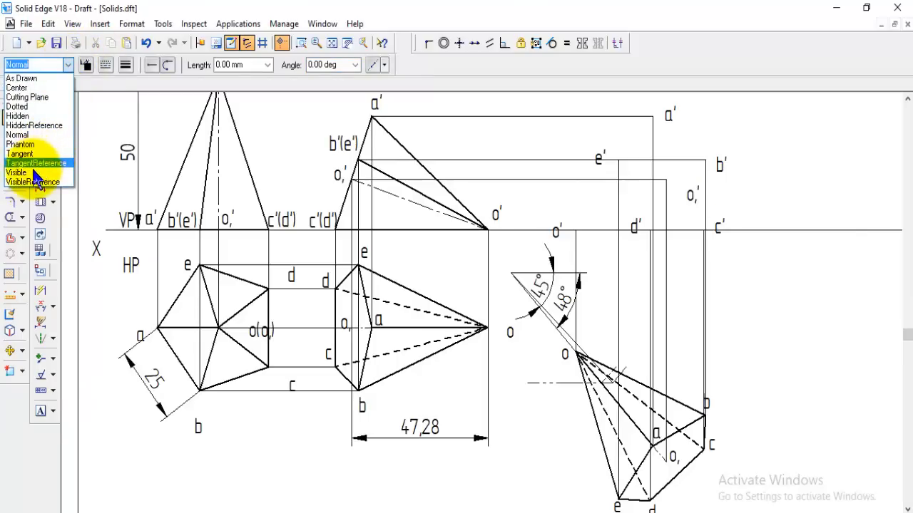
{"action": "left_click", "coordinate": [28, 169]}
{"action": "scroll", "coordinate": [856, 285], "scroll_direction": "down", "scroll_amount": 1}
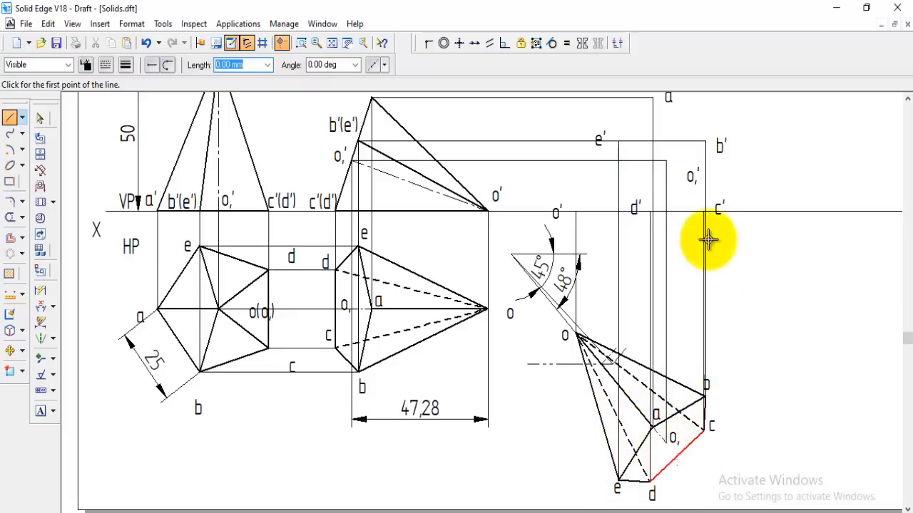
{"action": "scroll", "coordinate": [670, 150], "scroll_direction": "up", "scroll_amount": 1}
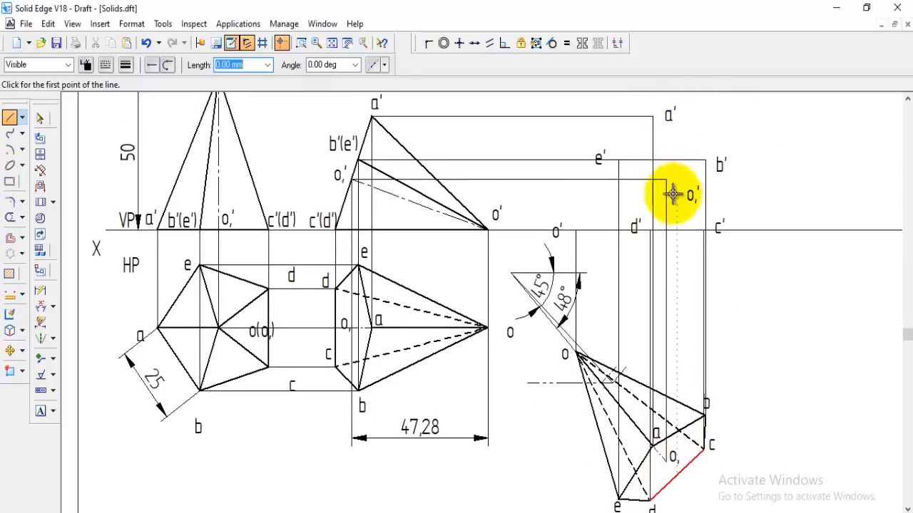
{"action": "scroll", "coordinate": [713, 421], "scroll_direction": "down", "scroll_amount": 1}
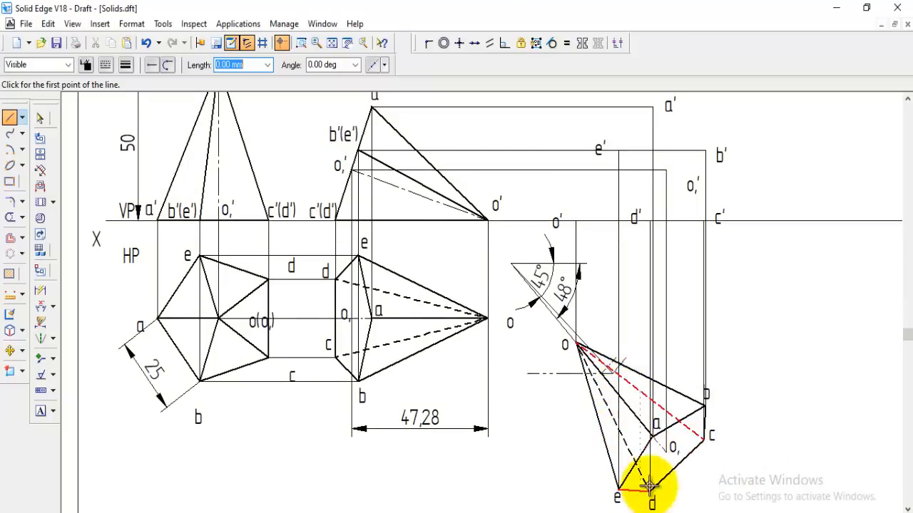
{"action": "scroll", "coordinate": [694, 475], "scroll_direction": "up", "scroll_amount": 3}
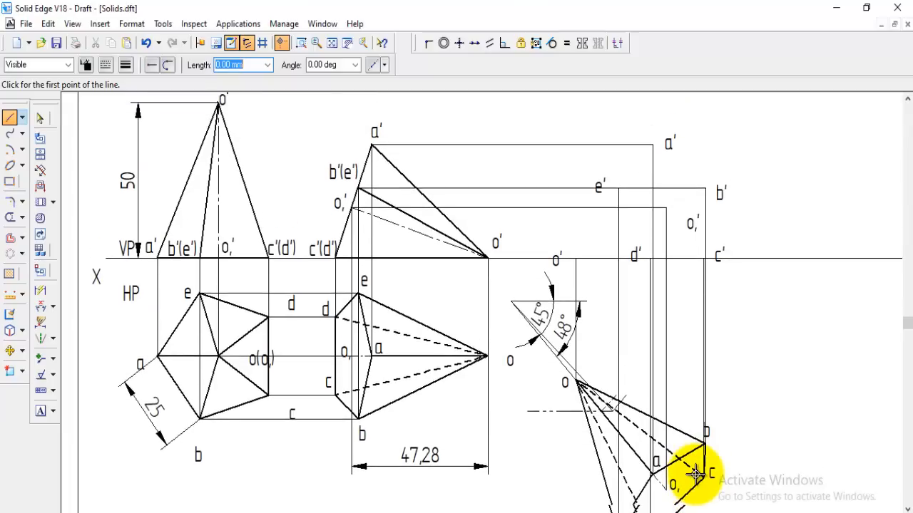
{"action": "scroll", "coordinate": [701, 448], "scroll_direction": "up", "scroll_amount": 3}
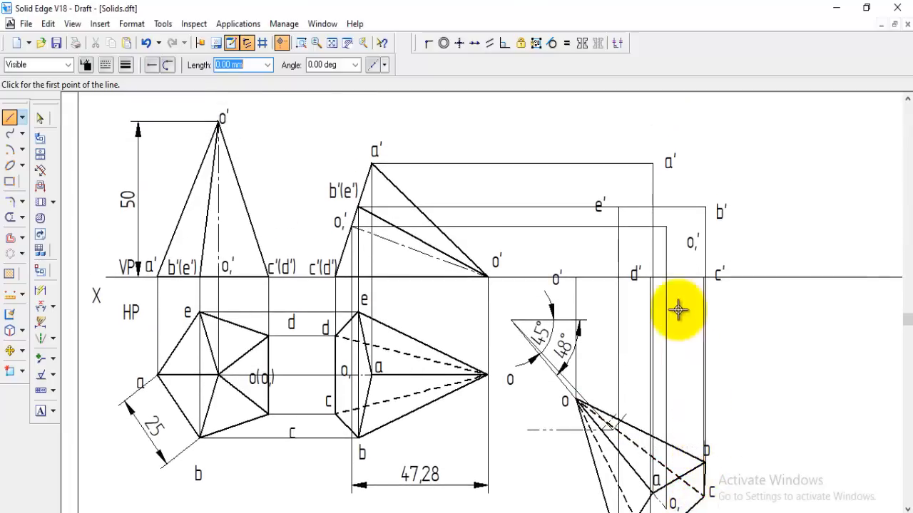
{"action": "left_click", "coordinate": [652, 165]}
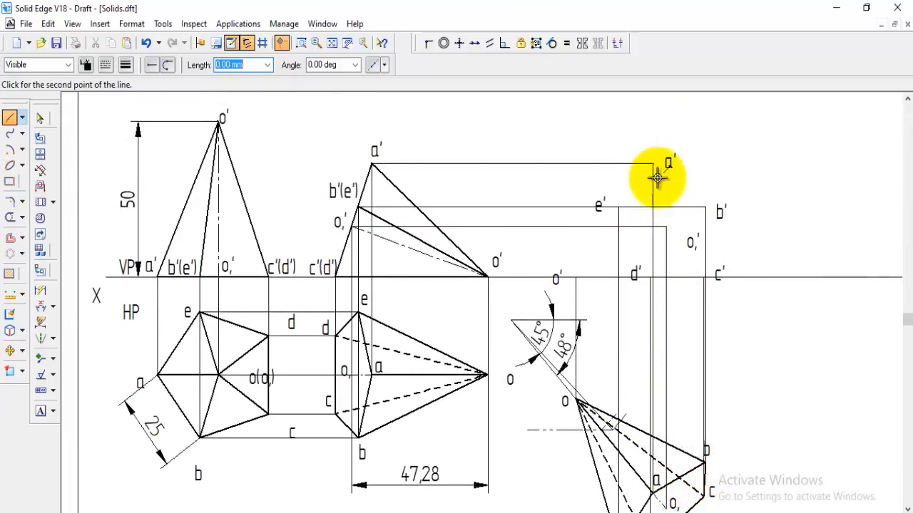
{"action": "left_click", "coordinate": [704, 208]}
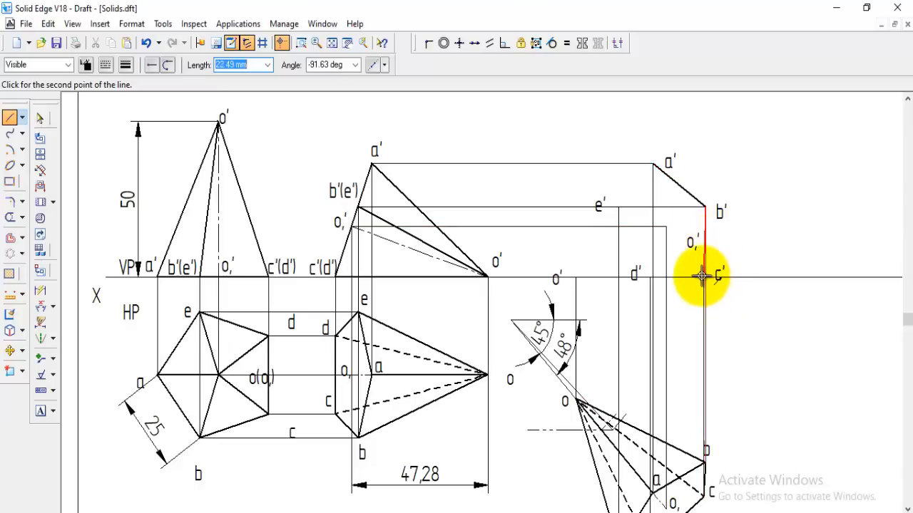
{"action": "left_click", "coordinate": [703, 276]}
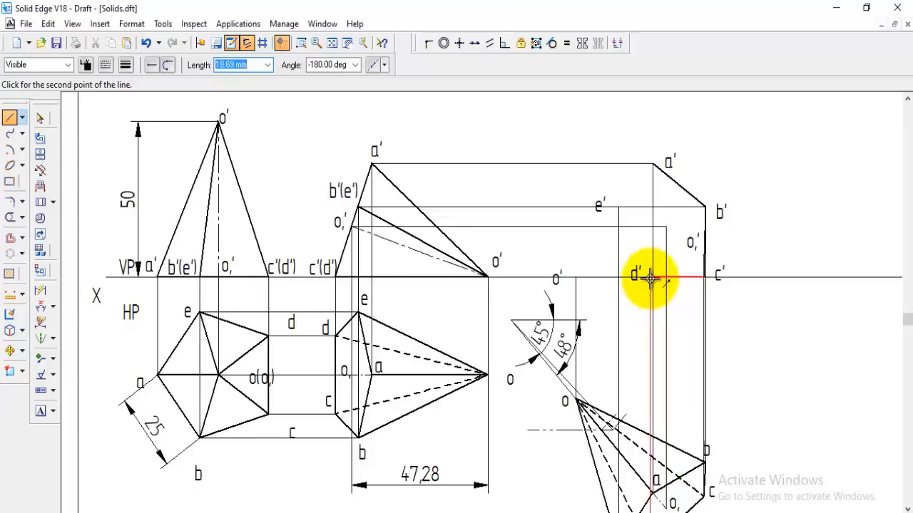
{"action": "left_click", "coordinate": [651, 277]}
{"action": "left_click", "coordinate": [618, 207]}
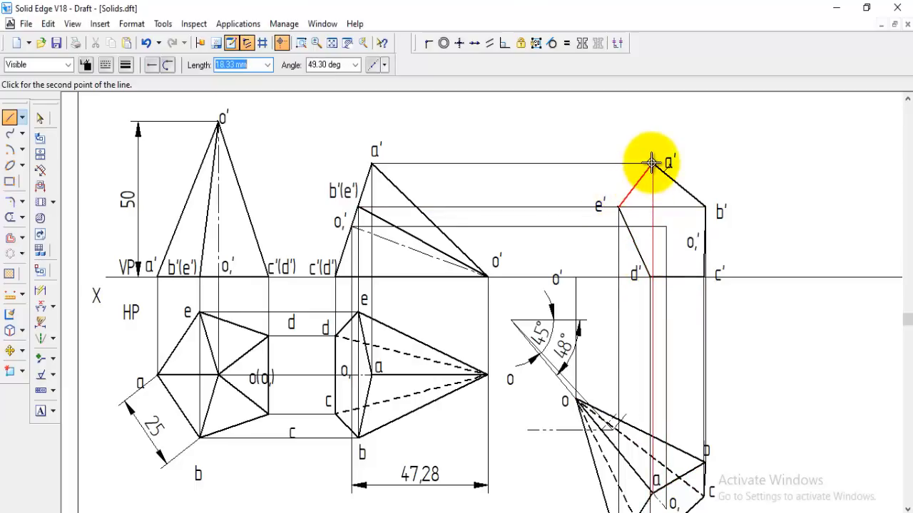
{"action": "left_click", "coordinate": [651, 163]}
{"action": "scroll", "coordinate": [770, 343], "scroll_direction": "down", "scroll_amount": 3}
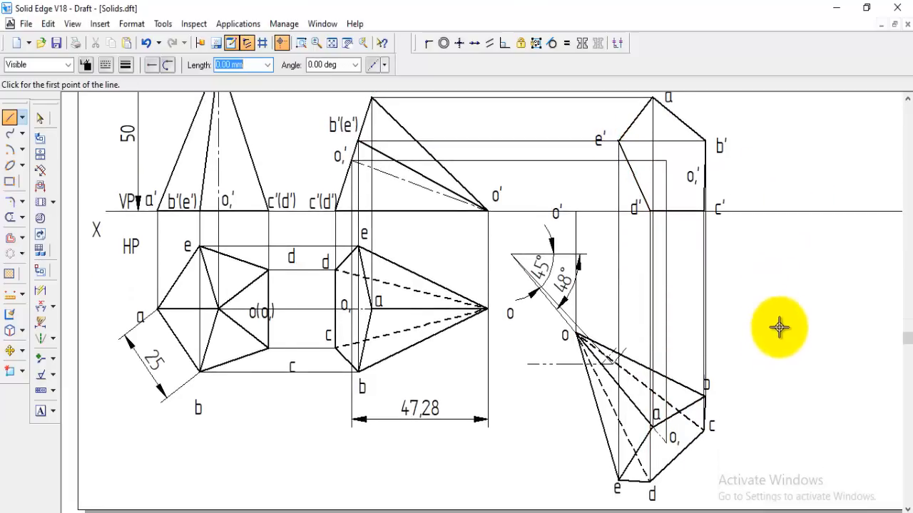
{"action": "scroll", "coordinate": [777, 335], "scroll_direction": "down", "scroll_amount": 2}
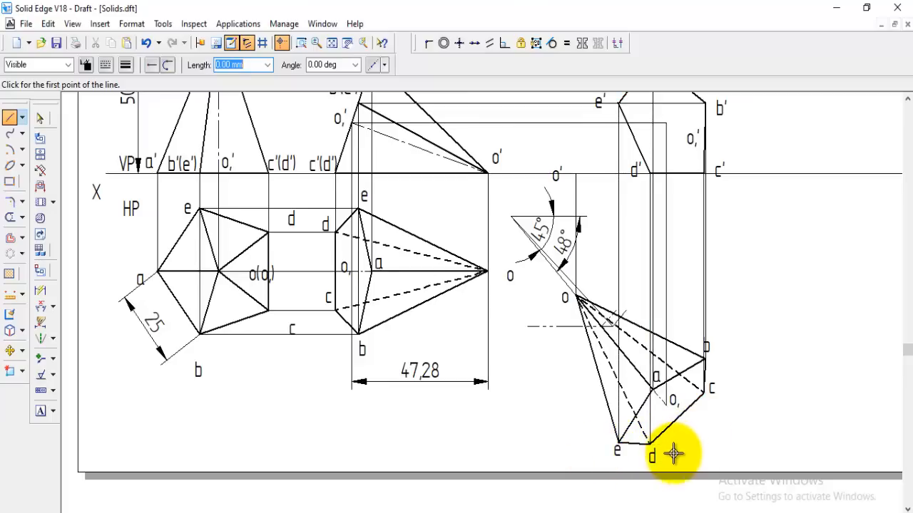
Draw the slant edges d'-o' and e'-o' of the final front view with lines in the Visible style
{"action": "scroll", "coordinate": [680, 436], "scroll_direction": "up", "scroll_amount": 2}
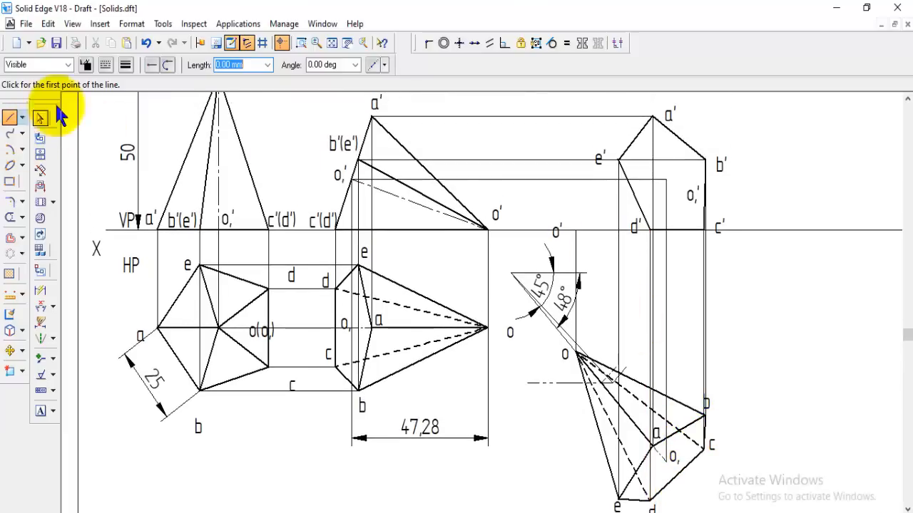
{"action": "scroll", "coordinate": [627, 242], "scroll_direction": "down", "scroll_amount": 1}
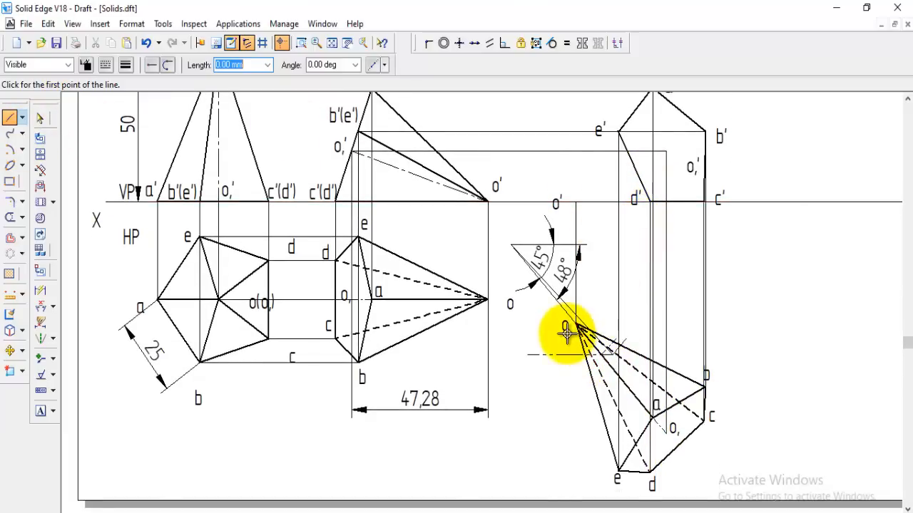
{"action": "scroll", "coordinate": [663, 442], "scroll_direction": "down", "scroll_amount": 1}
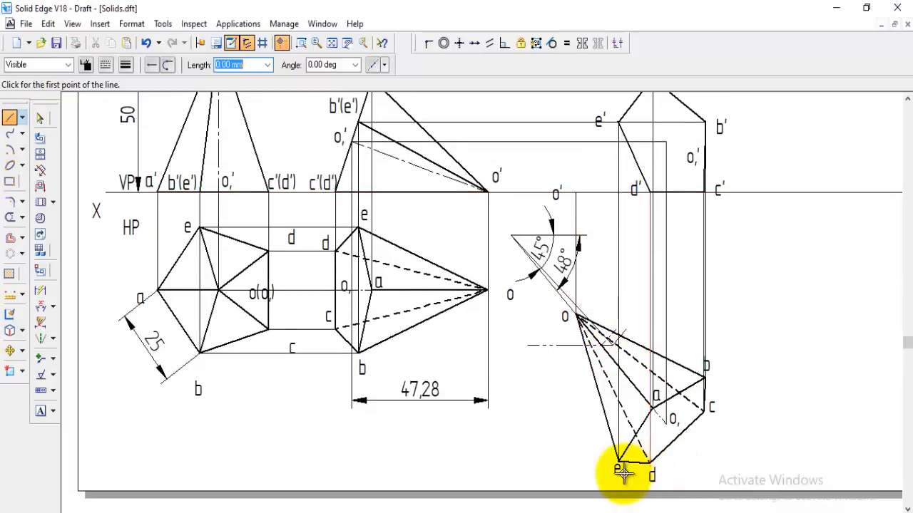
{"action": "scroll", "coordinate": [667, 196], "scroll_direction": "up", "scroll_amount": 1}
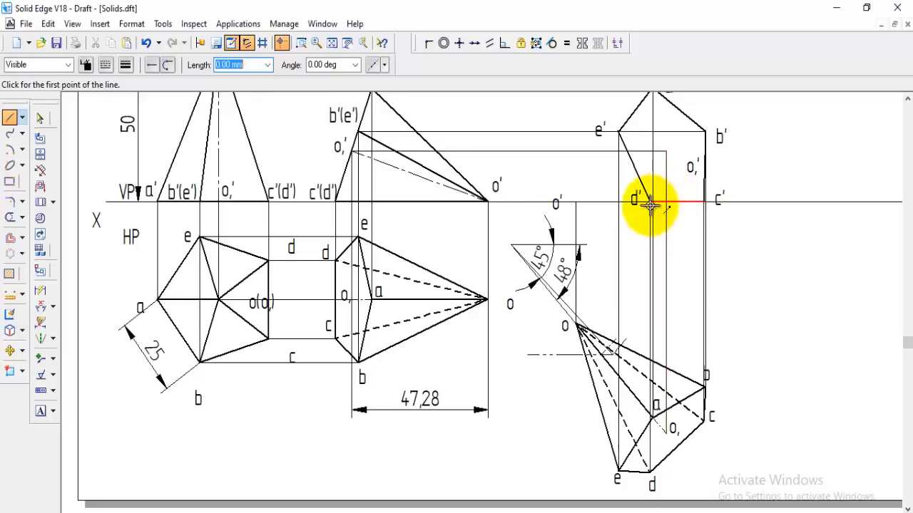
{"action": "left_click", "coordinate": [648, 200]}
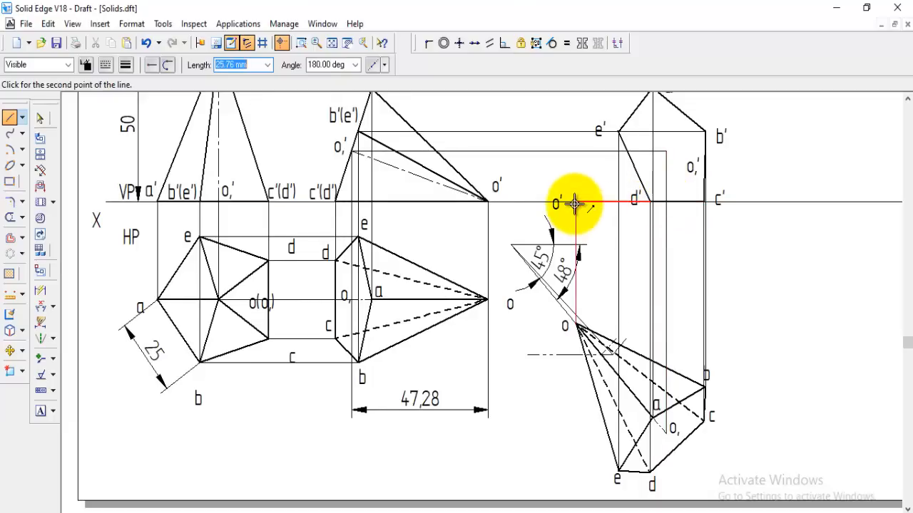
{"action": "left_click", "coordinate": [574, 204]}
{"action": "left_click", "coordinate": [616, 132]}
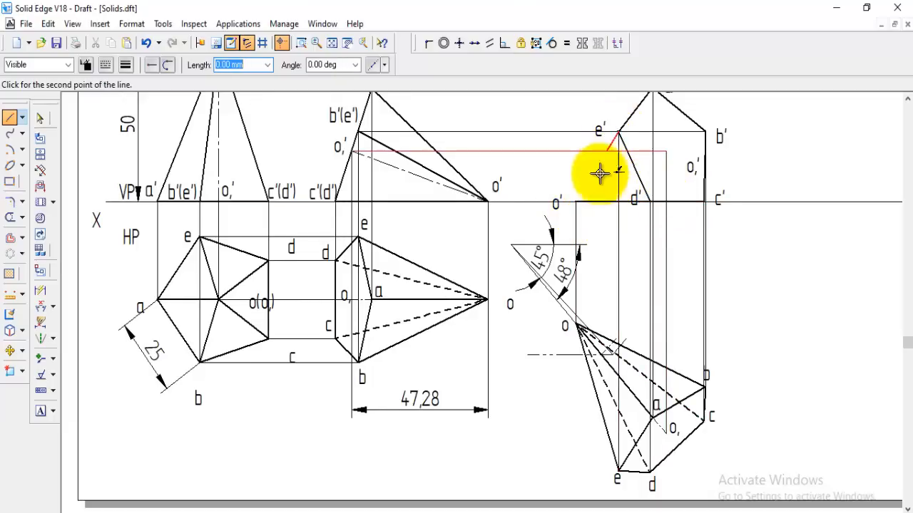
{"action": "left_click", "coordinate": [574, 202]}
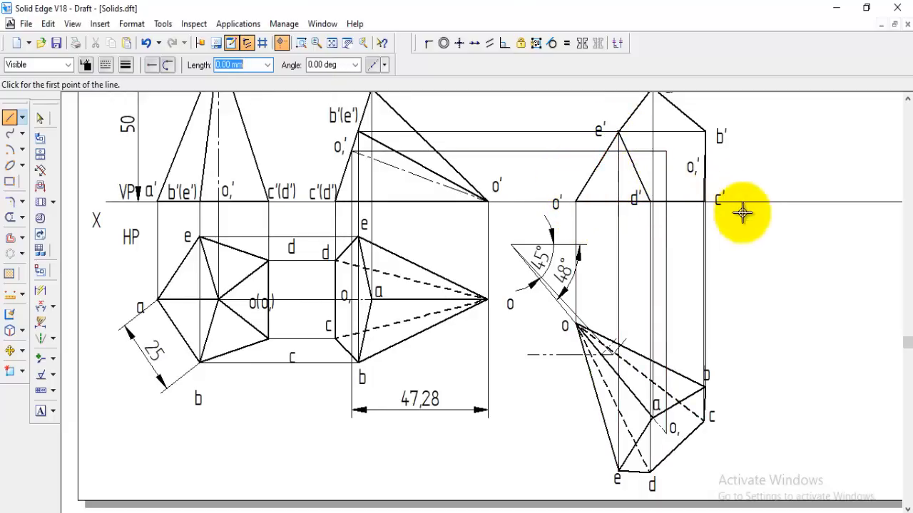
Draw the hidden slant edges a'-o' and b'-o' of the final front view in the Hidden line style with an adjusted line width
{"action": "scroll", "coordinate": [774, 261], "scroll_direction": "up", "scroll_amount": 2}
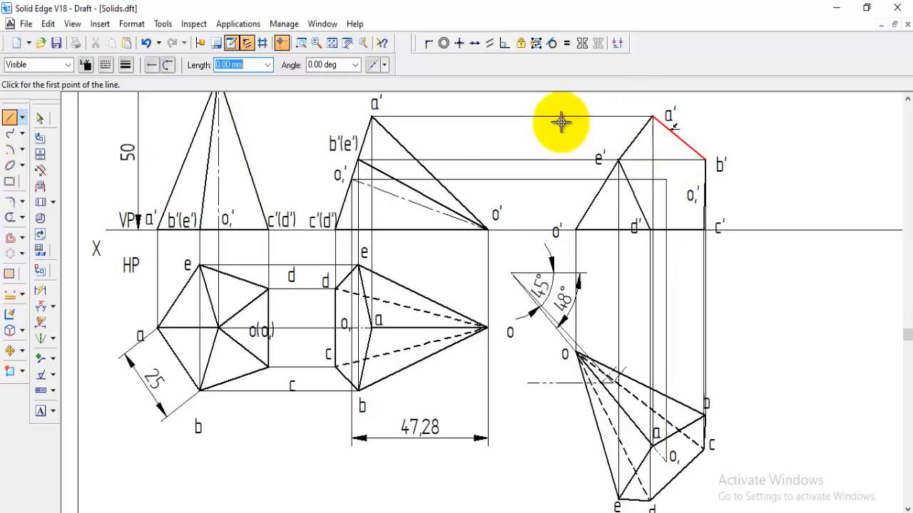
{"action": "left_click", "coordinate": [651, 116]}
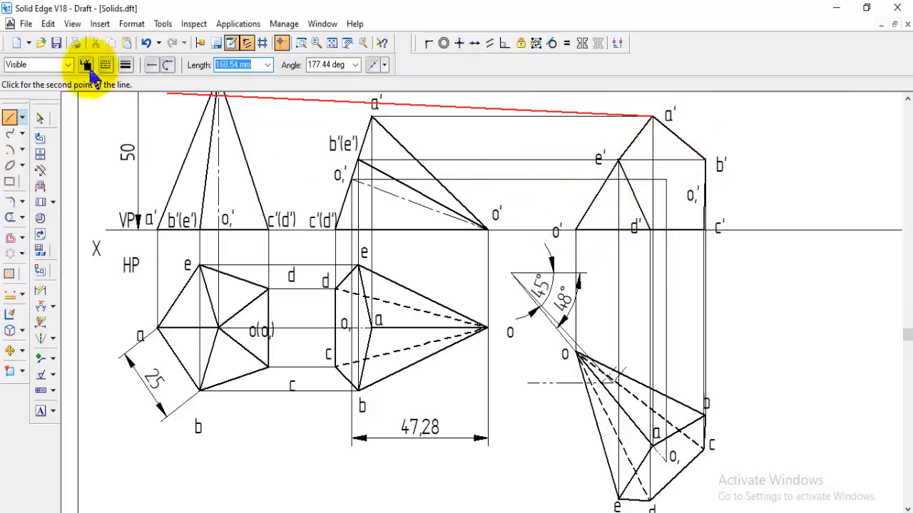
{"action": "left_click", "coordinate": [68, 65]}
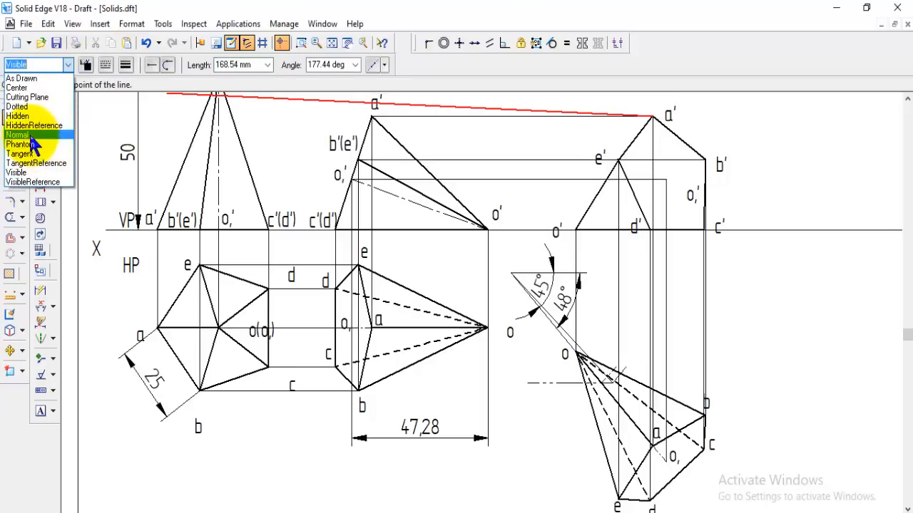
{"action": "left_click", "coordinate": [23, 117]}
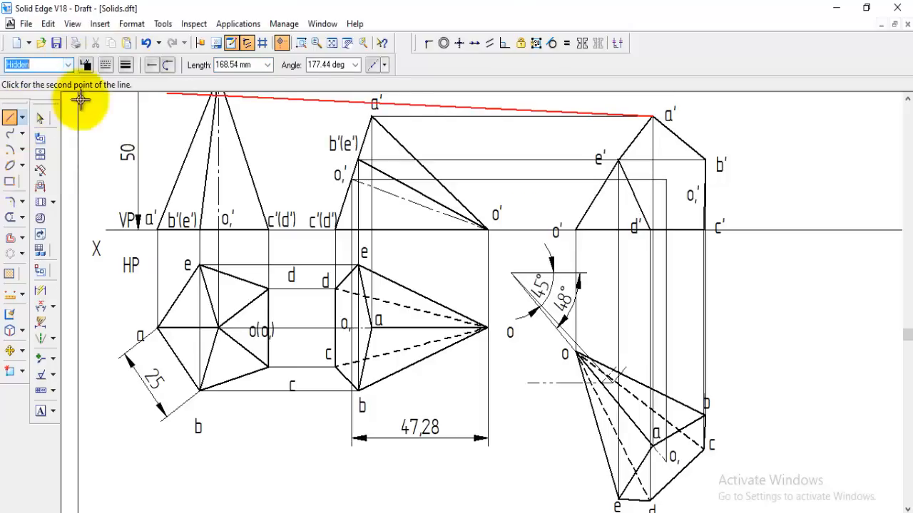
{"action": "left_click", "coordinate": [126, 66]}
{"action": "left_click", "coordinate": [139, 119]}
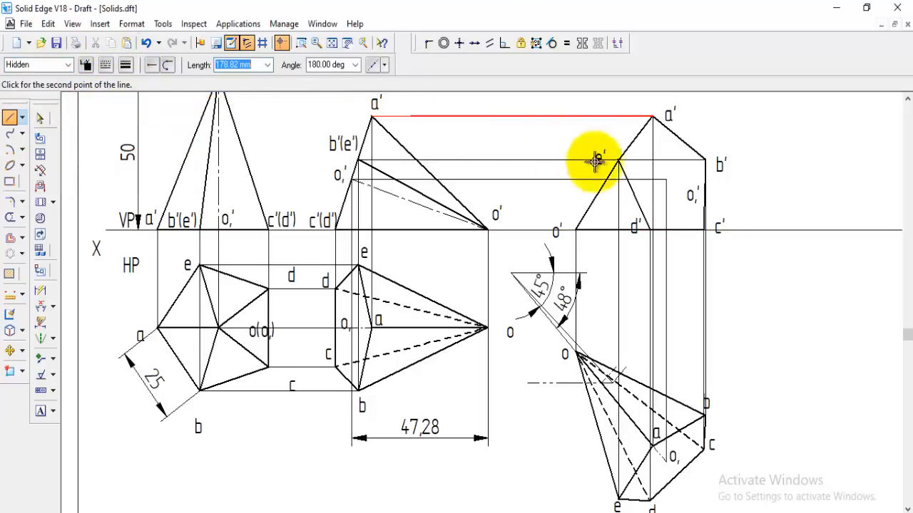
{"action": "left_click", "coordinate": [576, 228]}
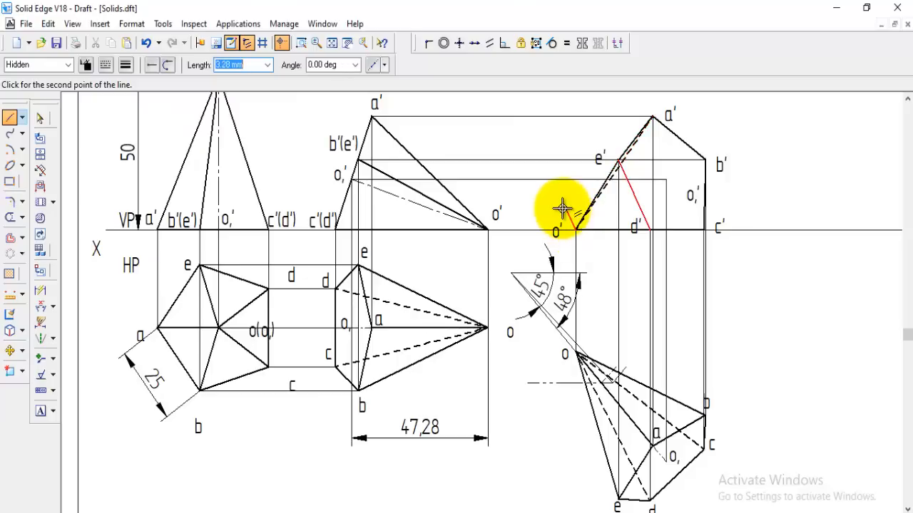
{"action": "right_click", "coordinate": [662, 194]}
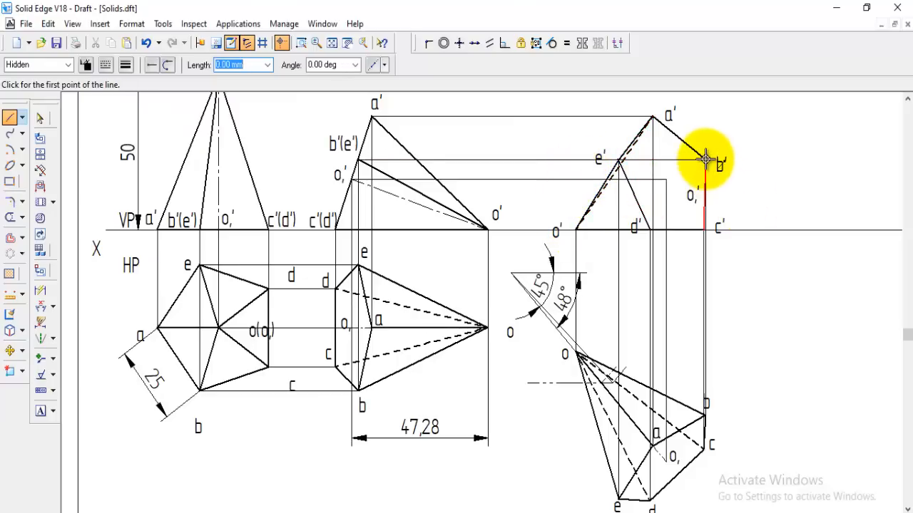
{"action": "left_click", "coordinate": [577, 229]}
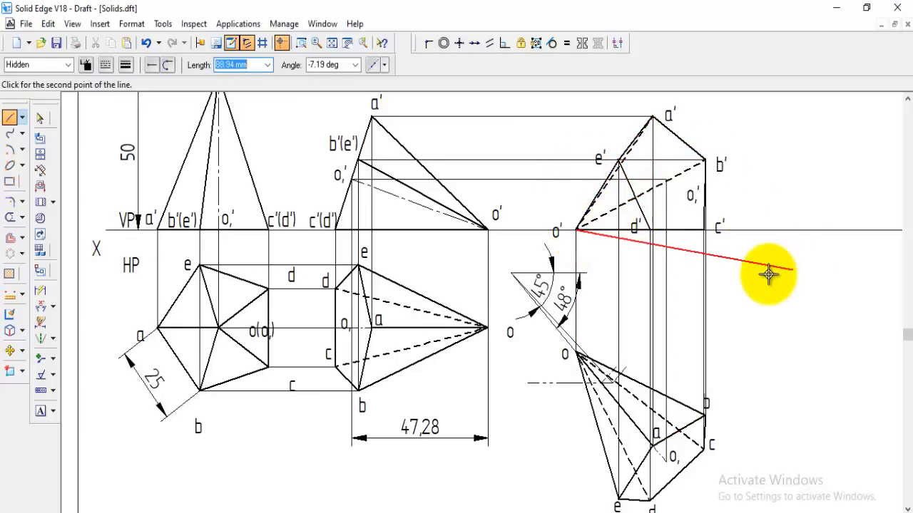
{"action": "right_click", "coordinate": [704, 237]}
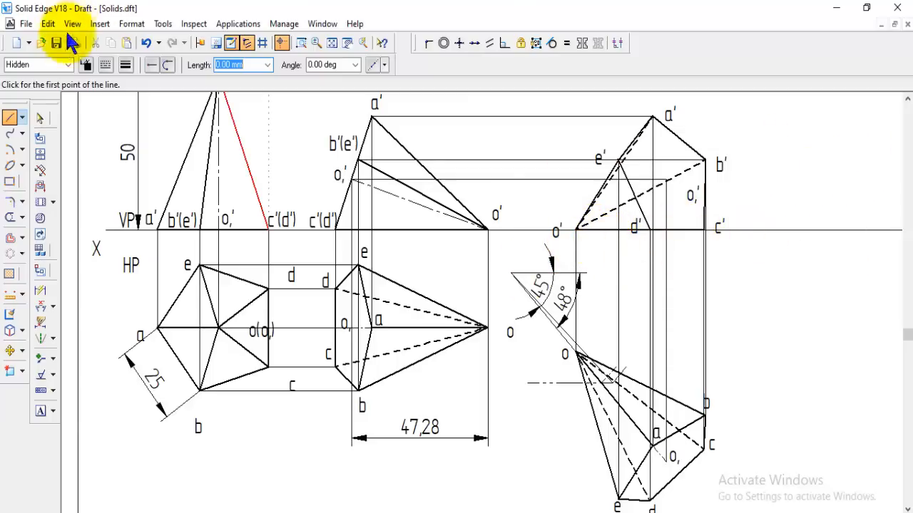
Draw the pyramid's axis from the base centre "o,'" to the apex o' in the final front view in the Center line style
{"action": "left_click", "coordinate": [68, 65]}
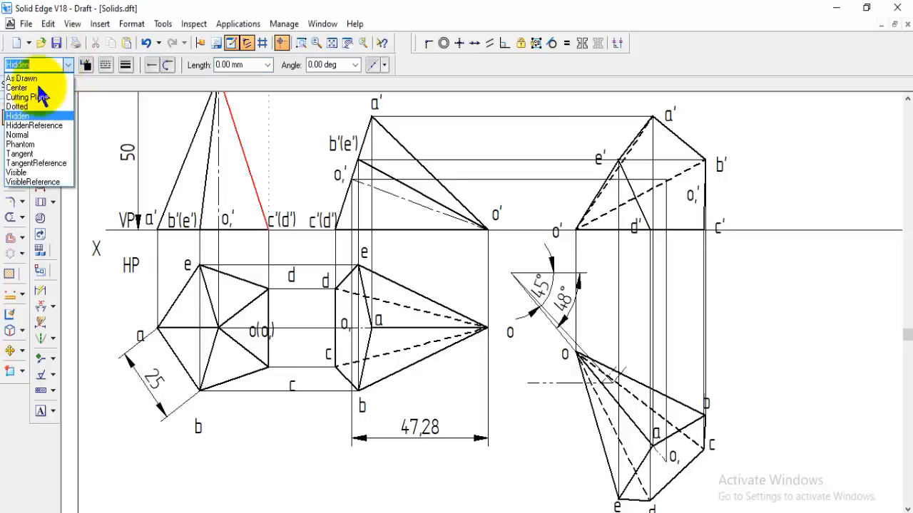
{"action": "left_click", "coordinate": [21, 88]}
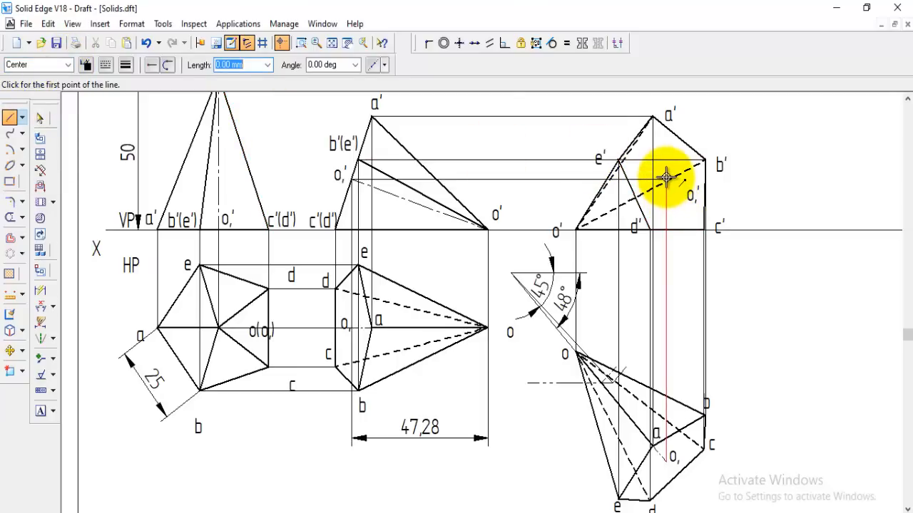
{"action": "left_click", "coordinate": [665, 176]}
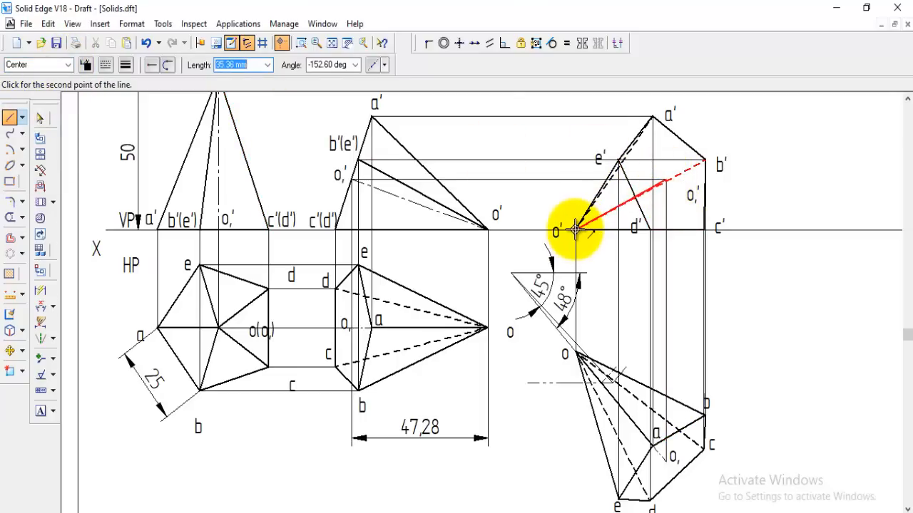
{"action": "left_click", "coordinate": [575, 229]}
{"action": "right_click", "coordinate": [755, 282]}
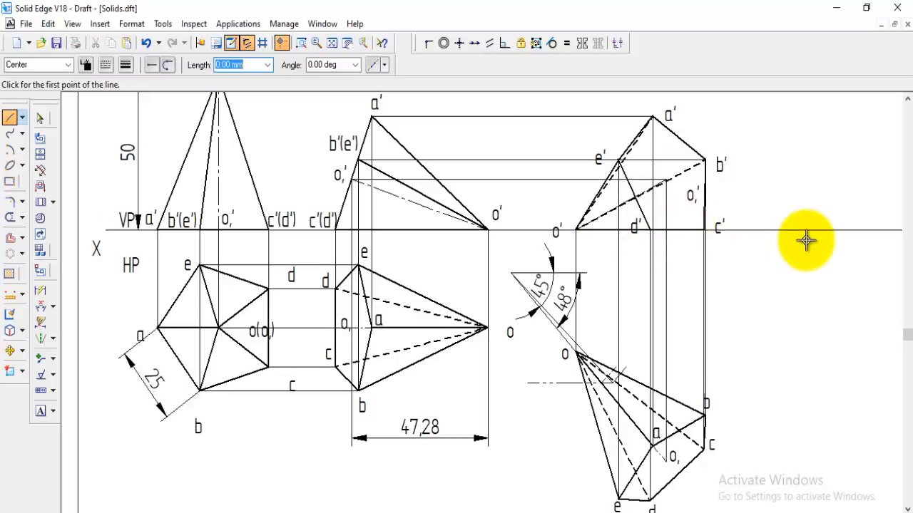
Move the final front view's label d' up clear of the XY line and label "o,'" closer to the base centre, away from edge b'-c'
{"action": "left_click", "coordinate": [12, 352]}
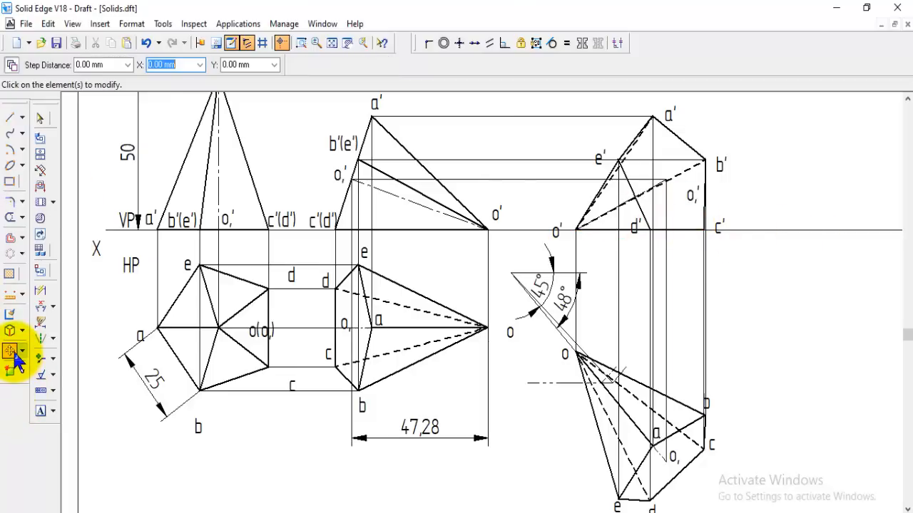
{"action": "left_click", "coordinate": [635, 230]}
{"action": "left_click", "coordinate": [635, 234]}
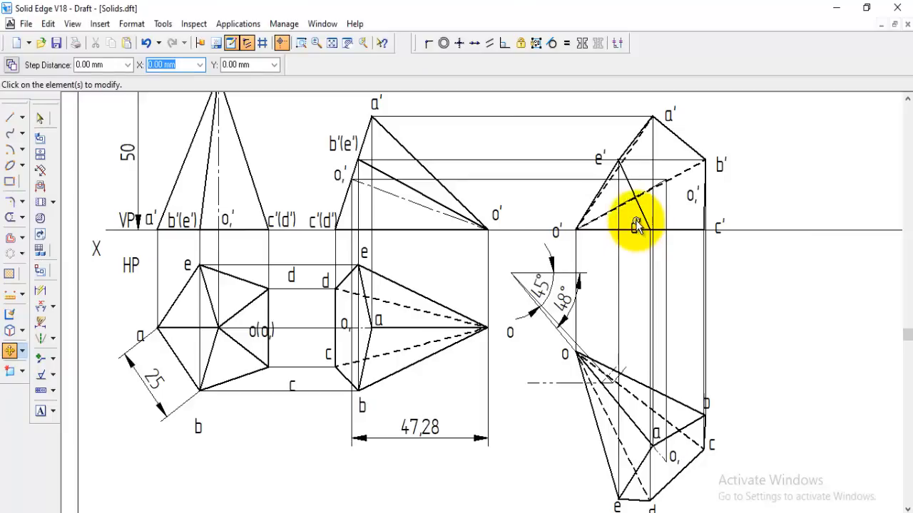
{"action": "left_click", "coordinate": [635, 227]}
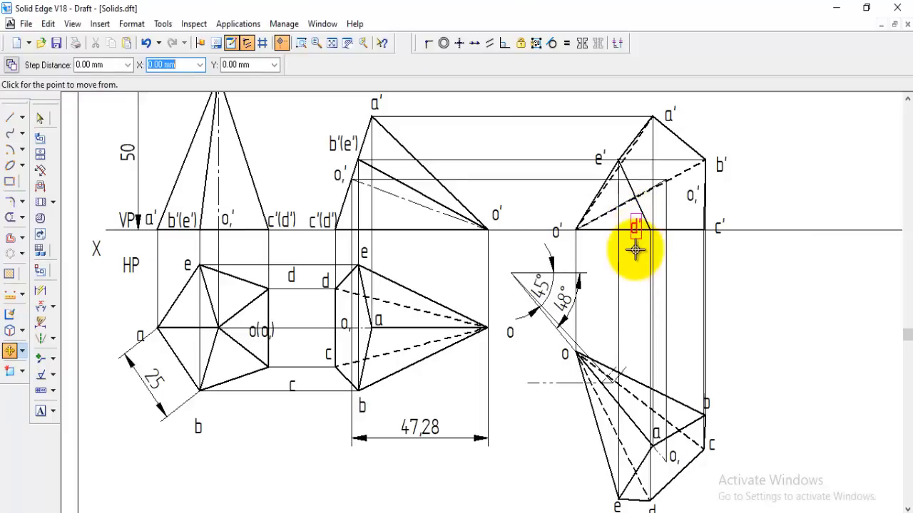
{"action": "left_click", "coordinate": [690, 204]}
{"action": "left_click", "coordinate": [689, 222]}
{"action": "left_click", "coordinate": [680, 222]}
Move the final front view's label e' above its horizontal projector near corner e' and label c' up clear of the XY line
{"action": "left_click", "coordinate": [598, 150]}
{"action": "left_click", "coordinate": [605, 178]}
{"action": "left_click", "coordinate": [612, 174]}
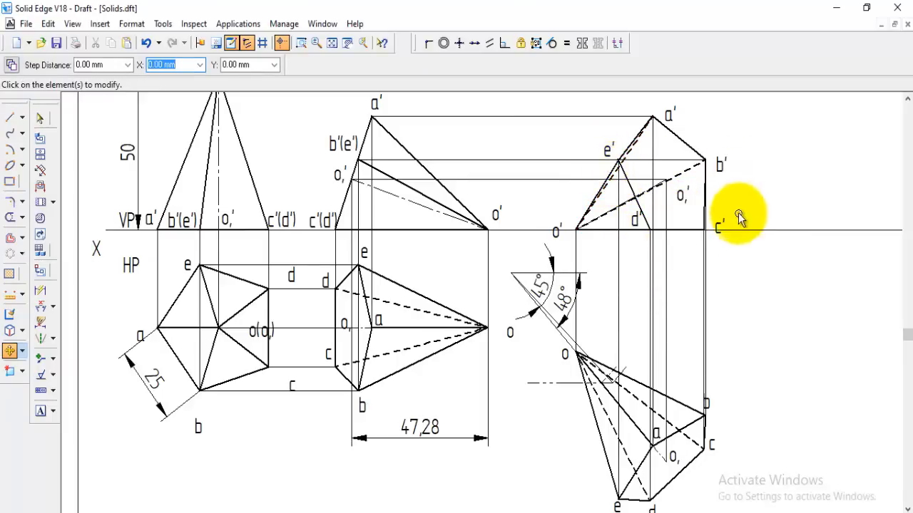
{"action": "left_click", "coordinate": [718, 224]}
{"action": "left_click", "coordinate": [735, 262]}
{"action": "left_click", "coordinate": [727, 252]}
Move label b off the projector in the rotated top view and label o(o,) above the horizontal axis line in the first top view
{"action": "scroll", "coordinate": [806, 293], "scroll_direction": "down", "scroll_amount": 1}
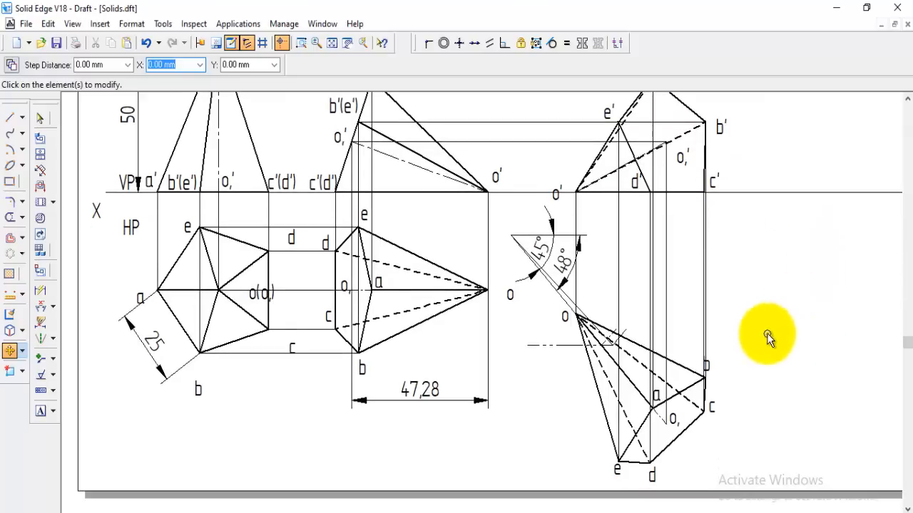
{"action": "left_click", "coordinate": [711, 366]}
{"action": "left_click", "coordinate": [719, 383]}
{"action": "left_click", "coordinate": [727, 389]}
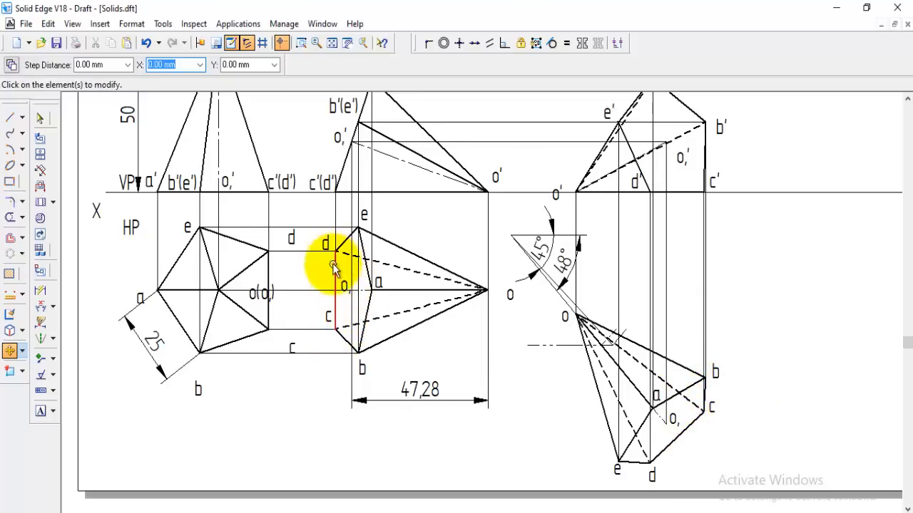
{"action": "scroll", "coordinate": [351, 294], "scroll_direction": "up", "scroll_amount": 1}
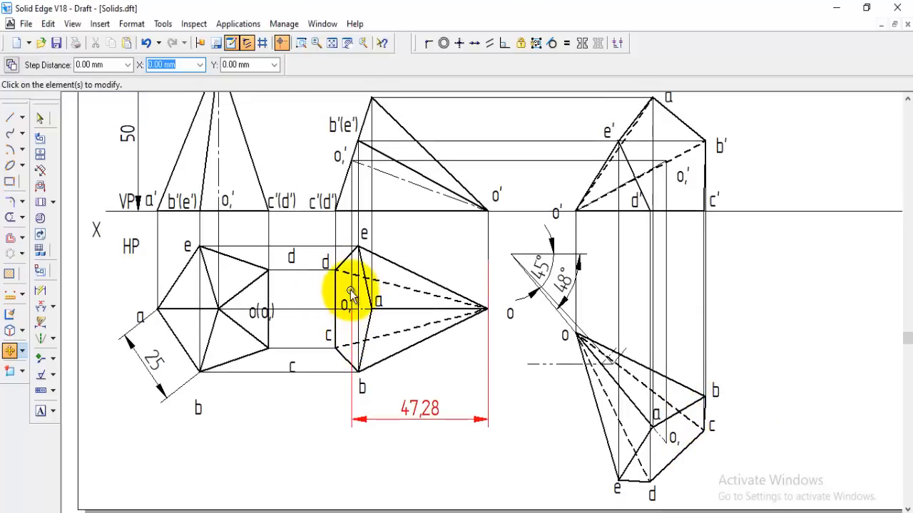
{"action": "left_click", "coordinate": [260, 316]}
{"action": "left_click", "coordinate": [275, 338]}
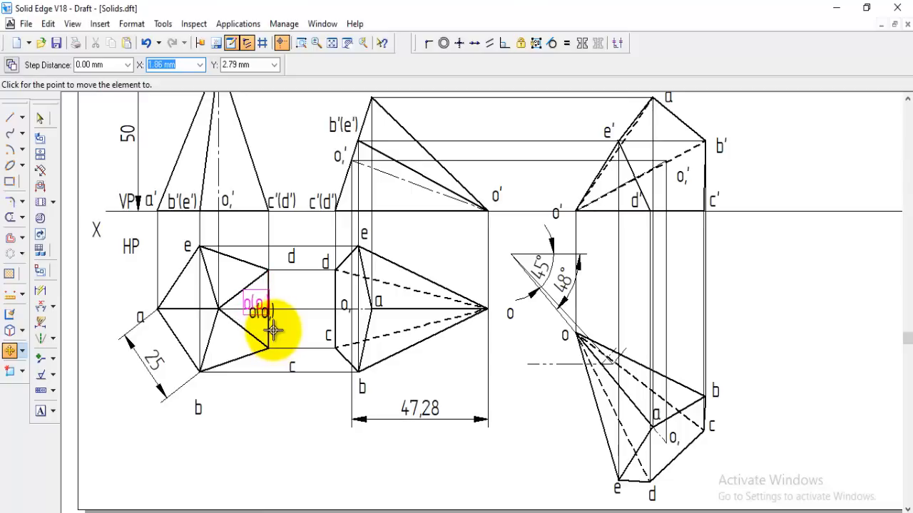
{"action": "left_click", "coordinate": [275, 336]}
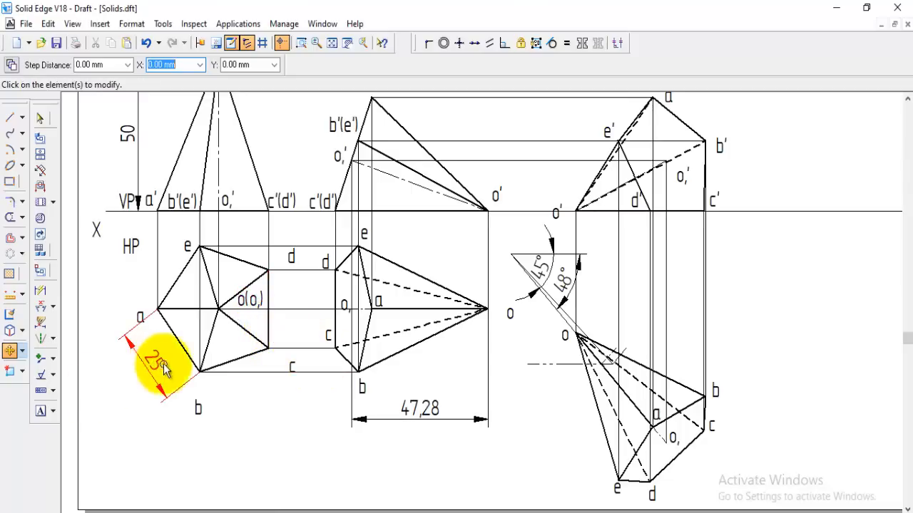
{"action": "scroll", "coordinate": [185, 389], "scroll_direction": "up", "scroll_amount": 1}
{"action": "scroll", "coordinate": [193, 363], "scroll_direction": "up", "scroll_amount": 3}
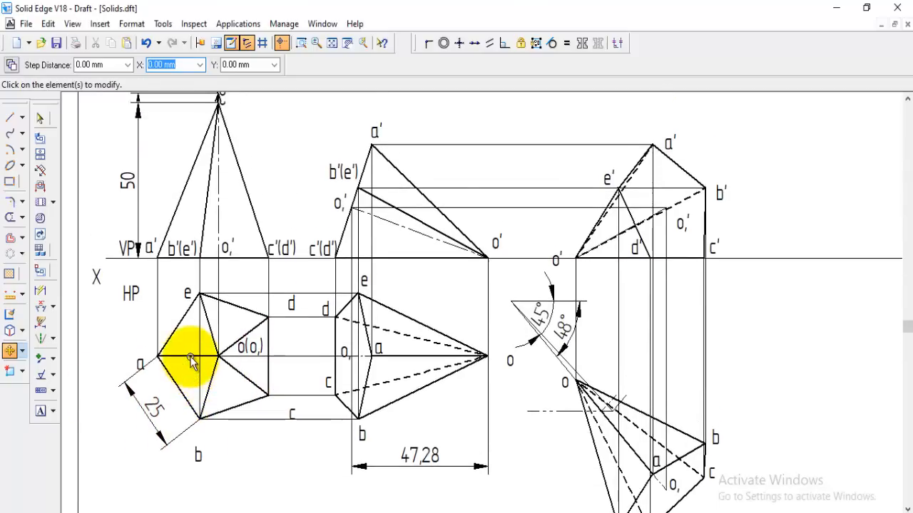
{"action": "scroll", "coordinate": [164, 213], "scroll_direction": "down", "scroll_amount": 3}
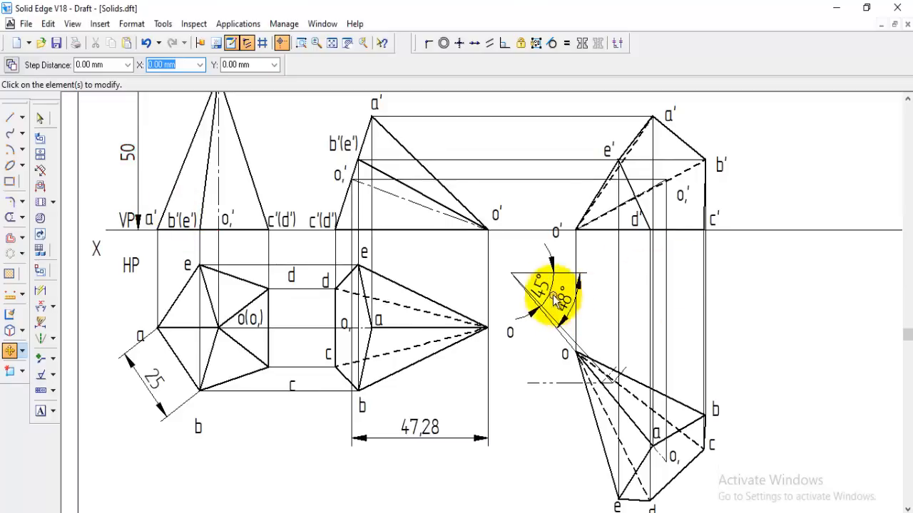
{"action": "scroll", "coordinate": [807, 360], "scroll_direction": "up", "scroll_amount": 2}
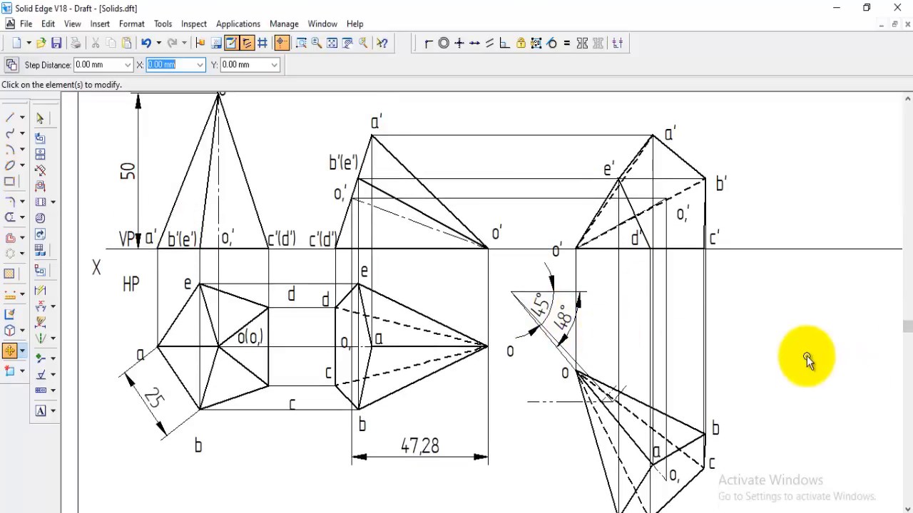